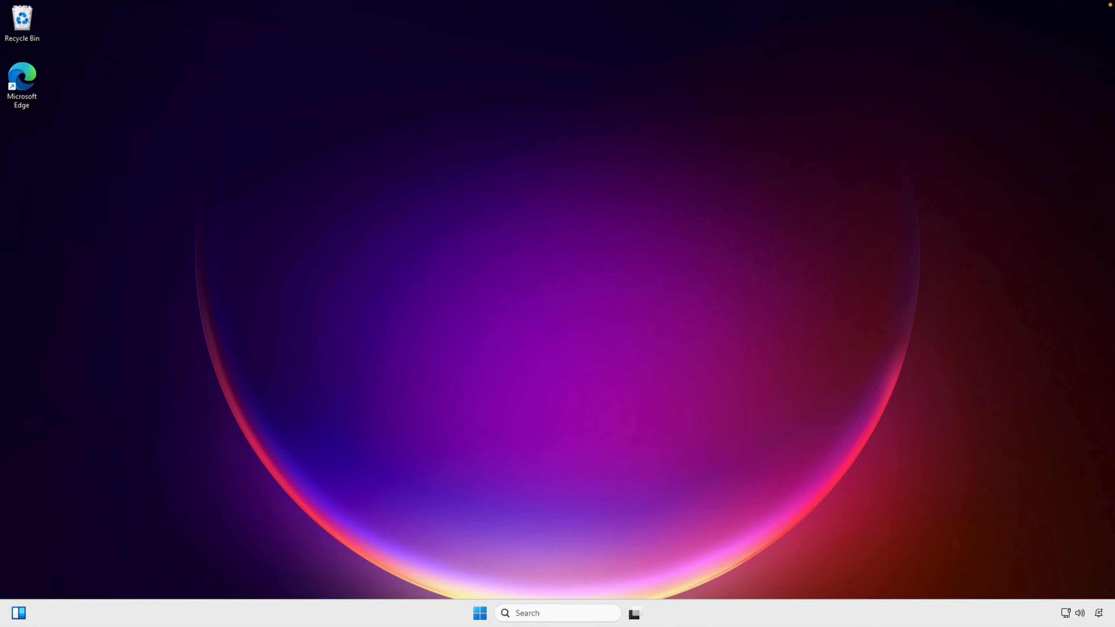
# Open Windows PowerShell ISE and paste the copied MSIX certificate script, including its certificate password, into the new script file.
pyautogui.click(545, 615)
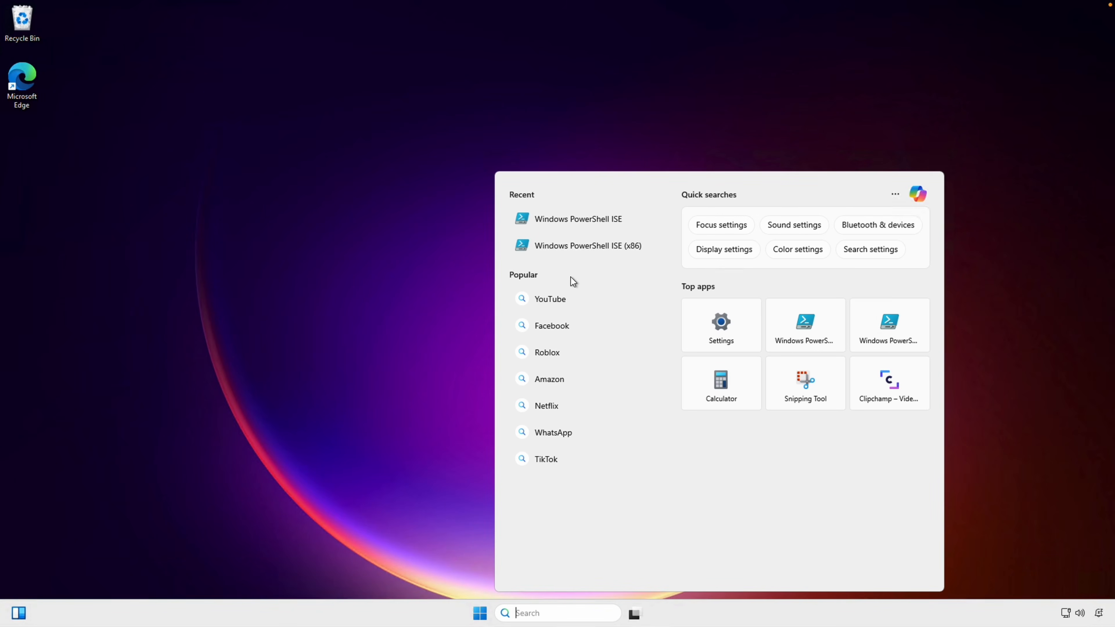
pyautogui.click(579, 220)
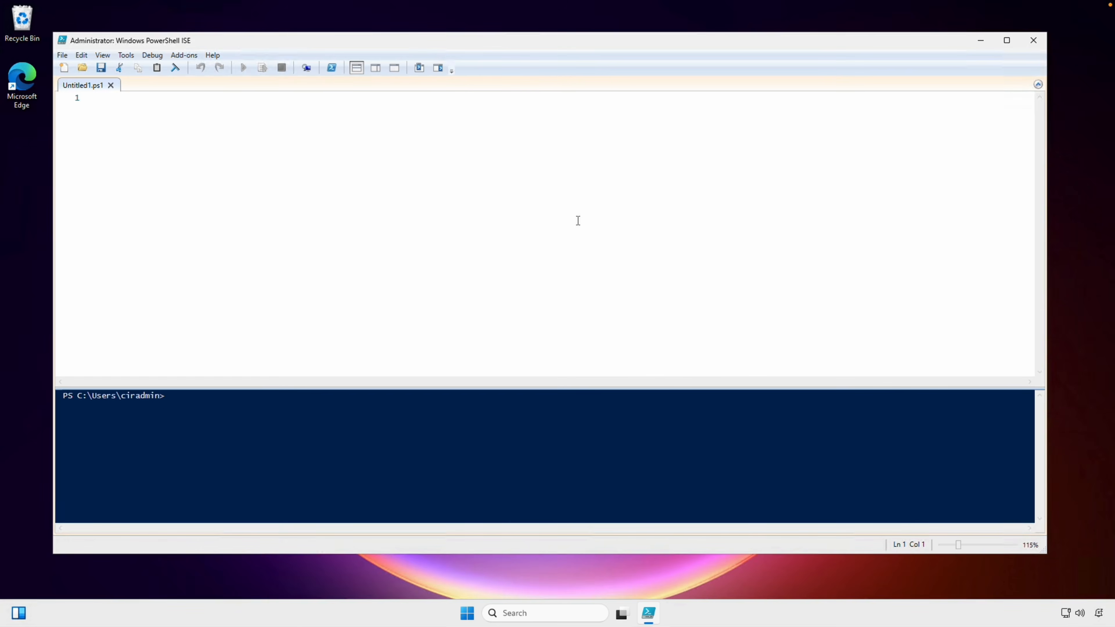
pyautogui.rightClick(568, 210)
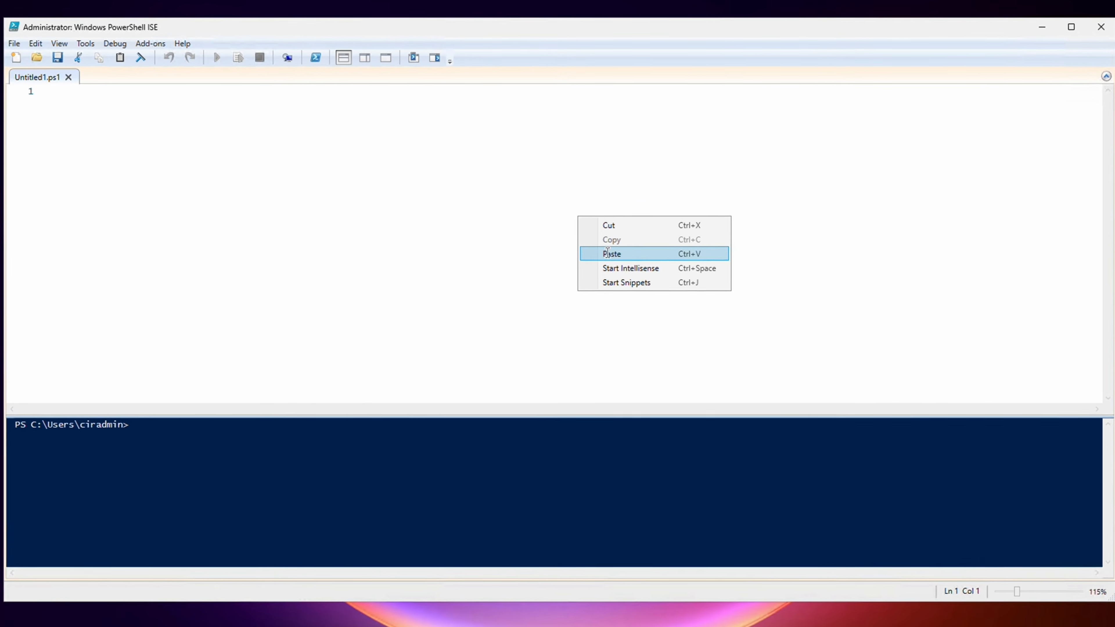
pyautogui.click(607, 254)
pyautogui.scroll(1, 609, 254)
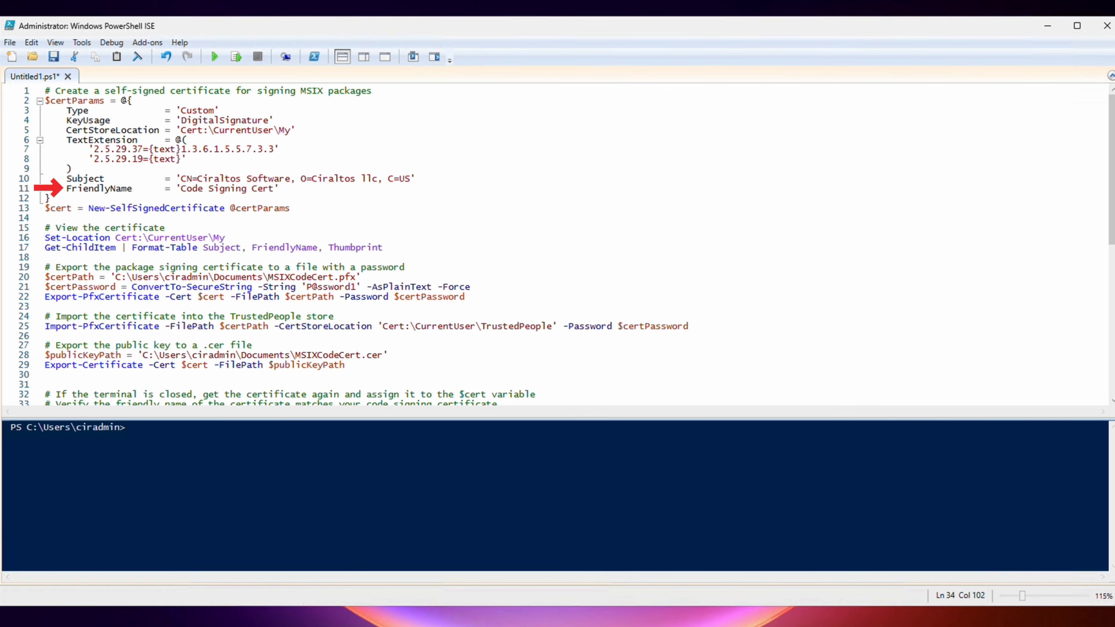
# Run script lines 1-13 to create the self-signed 'Code Signing Cert', and lines 15-17 to list the certificates in Cert:\CurrentUser\My.
pyautogui.moveTo(291, 208); pyautogui.dragTo(21, 93)
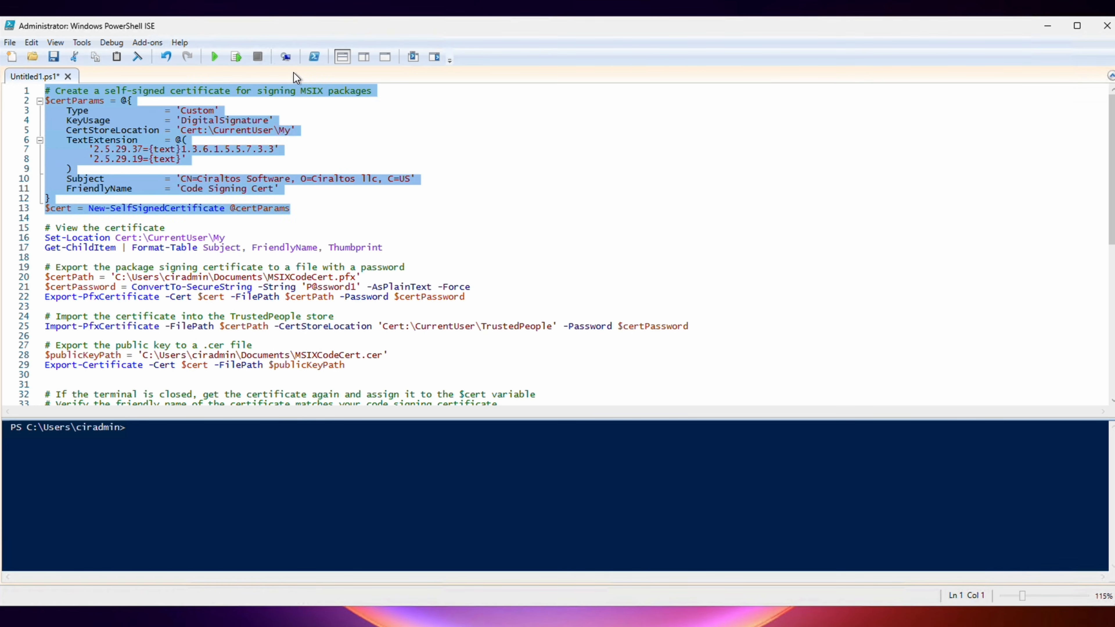
pyautogui.click(236, 60)
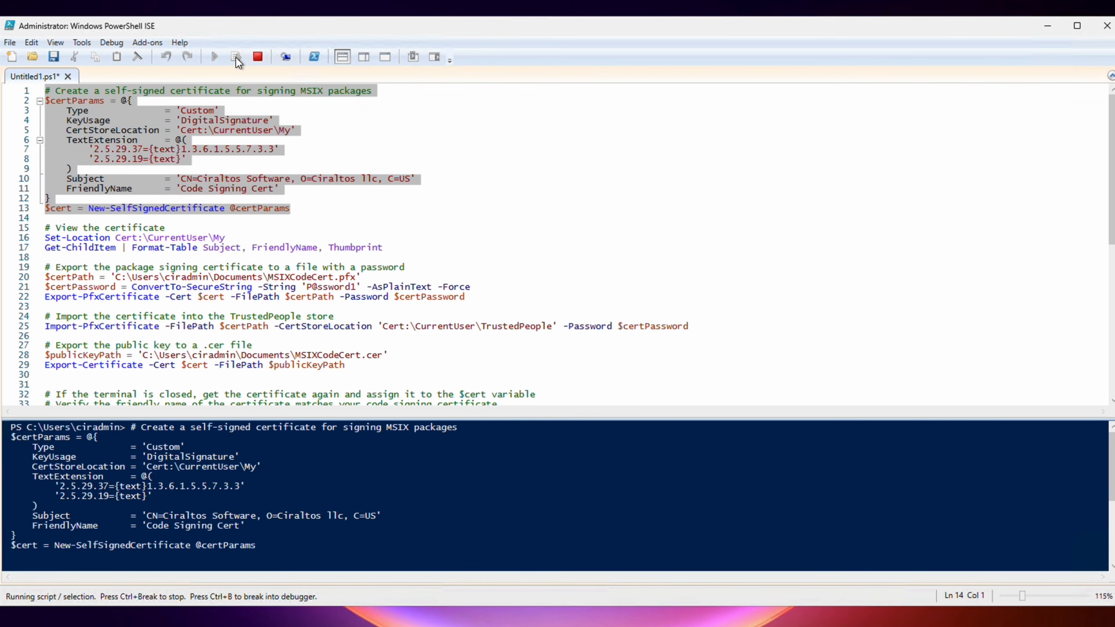
pyautogui.moveTo(384, 248); pyautogui.dragTo(10, 229)
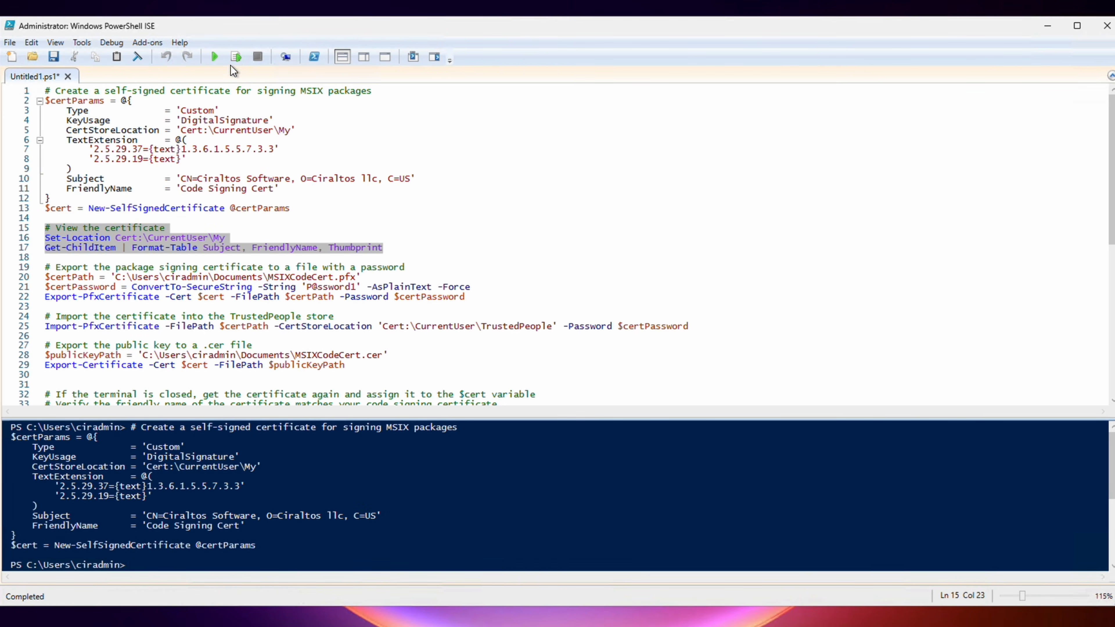
pyautogui.click(236, 58)
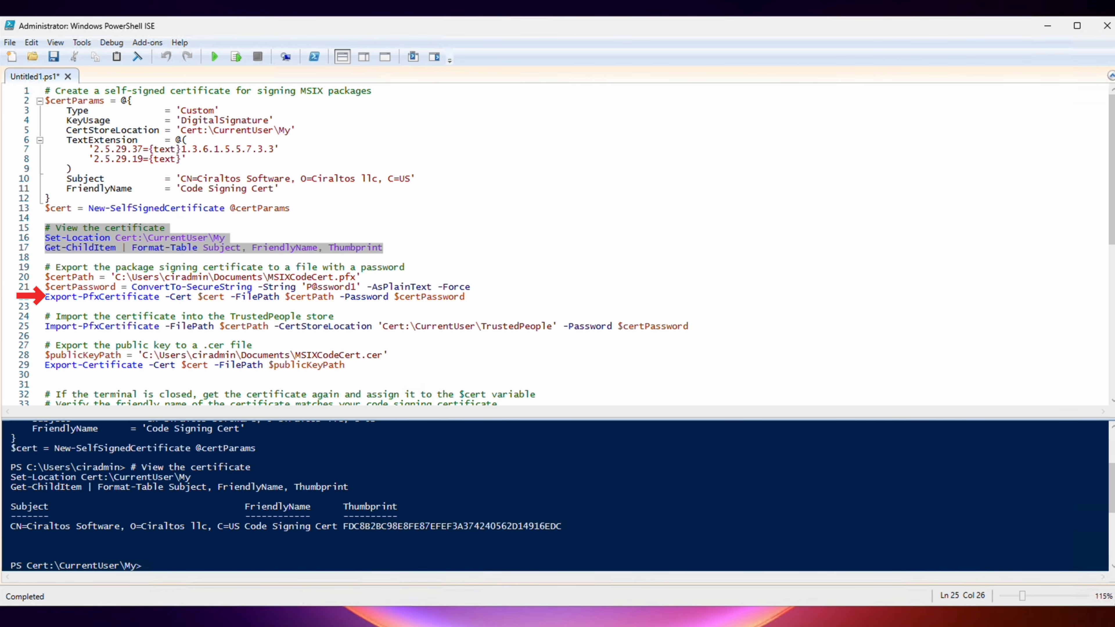
# Run the script lines that export the certificate to MSIXCodeCert.pfx and import it into the current user's TrustedPeople store.
pyautogui.moveTo(465, 297); pyautogui.dragTo(29, 278)
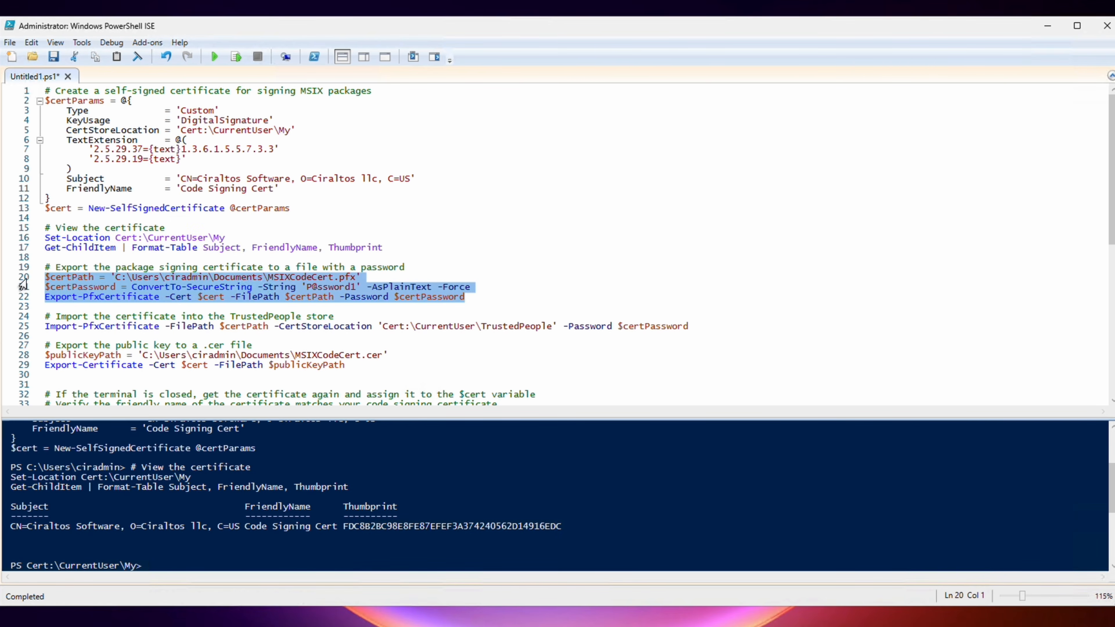
pyautogui.click(236, 57)
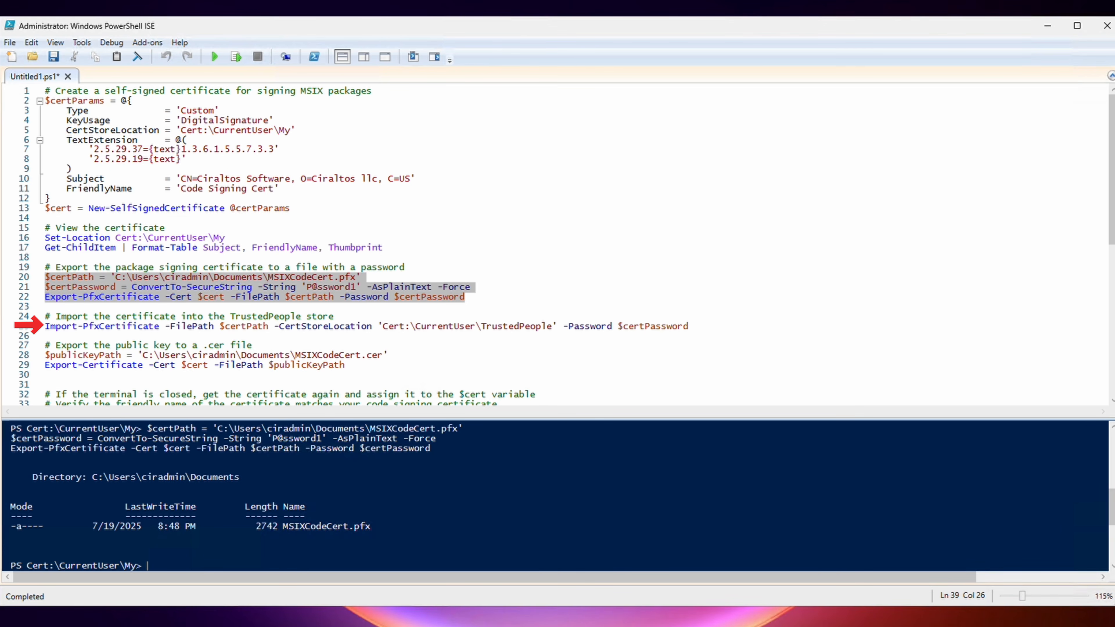
pyautogui.moveTo(739, 326); pyautogui.dragTo(44, 328)
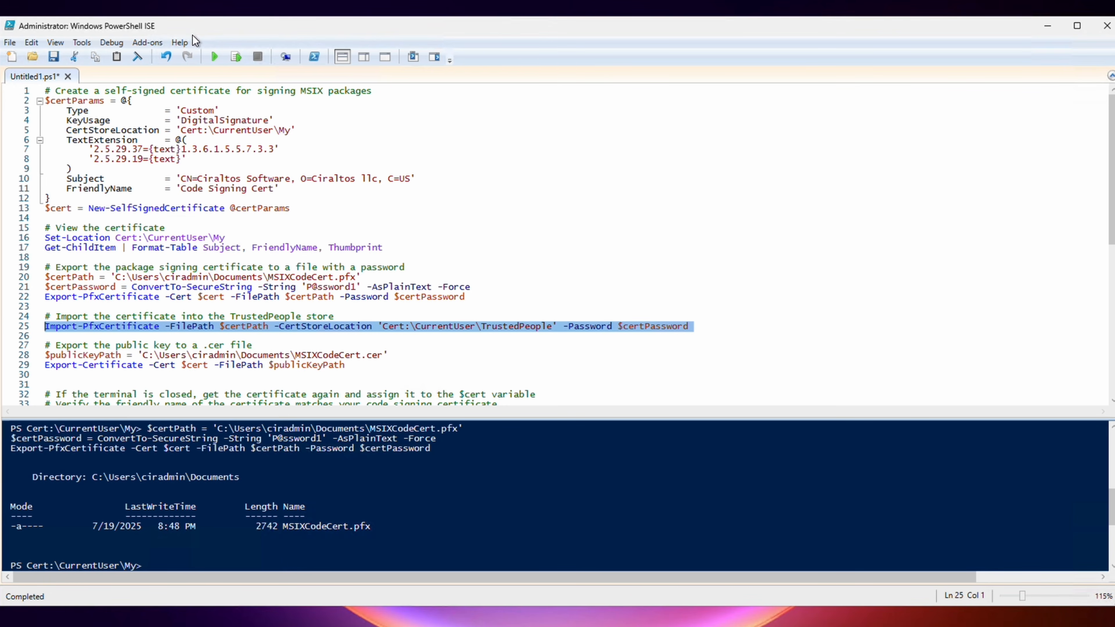
pyautogui.click(236, 57)
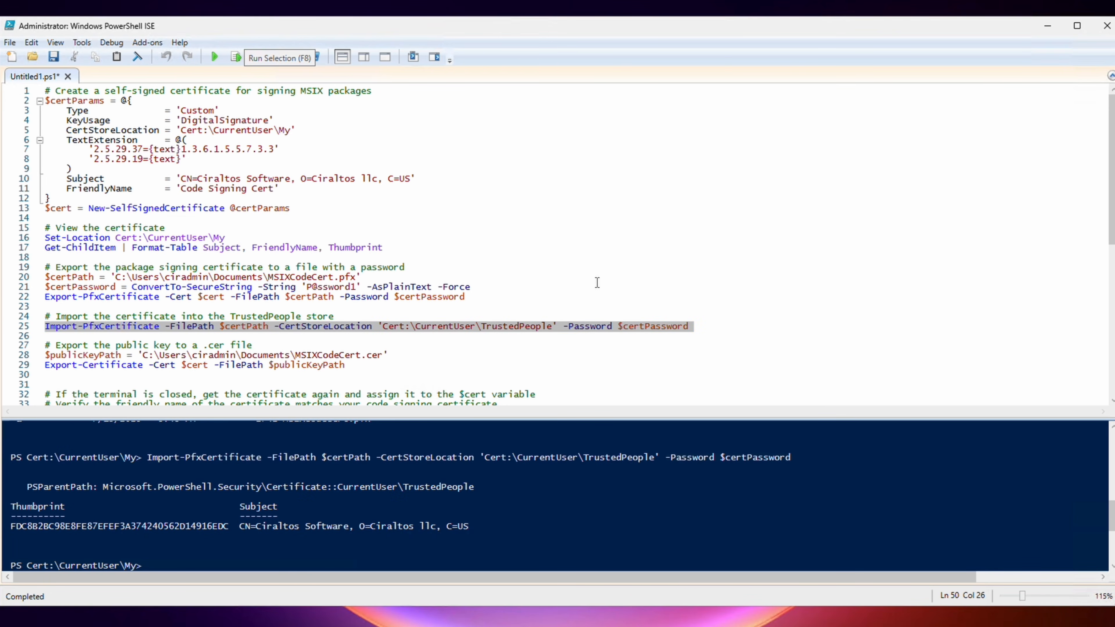
# Run script lines 28-29 to export the certificate's public key to MSIXCodeCert.cer in the Documents folder.
pyautogui.scroll(-1, 597, 283)
pyautogui.scroll(-3, 597, 283)
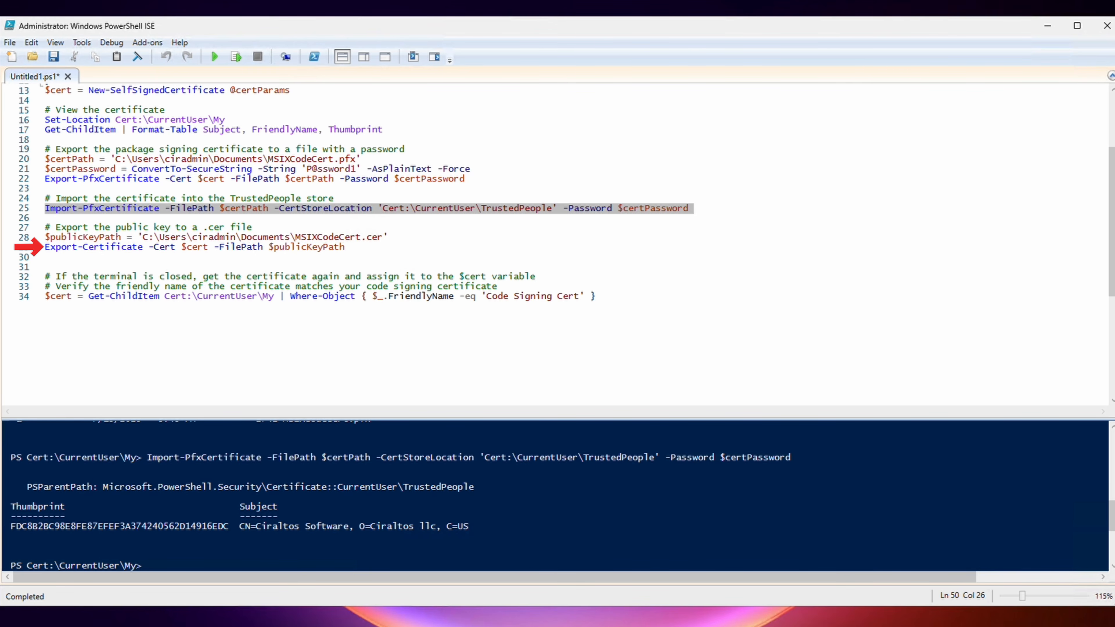
pyautogui.moveTo(383, 253); pyautogui.dragTo(43, 237)
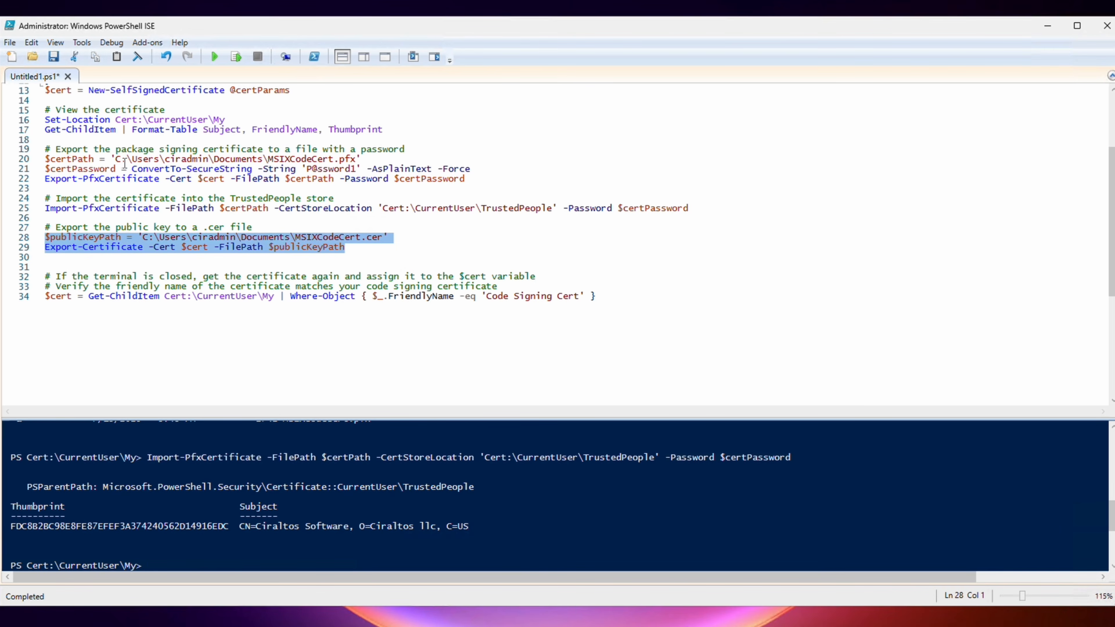
pyautogui.click(236, 57)
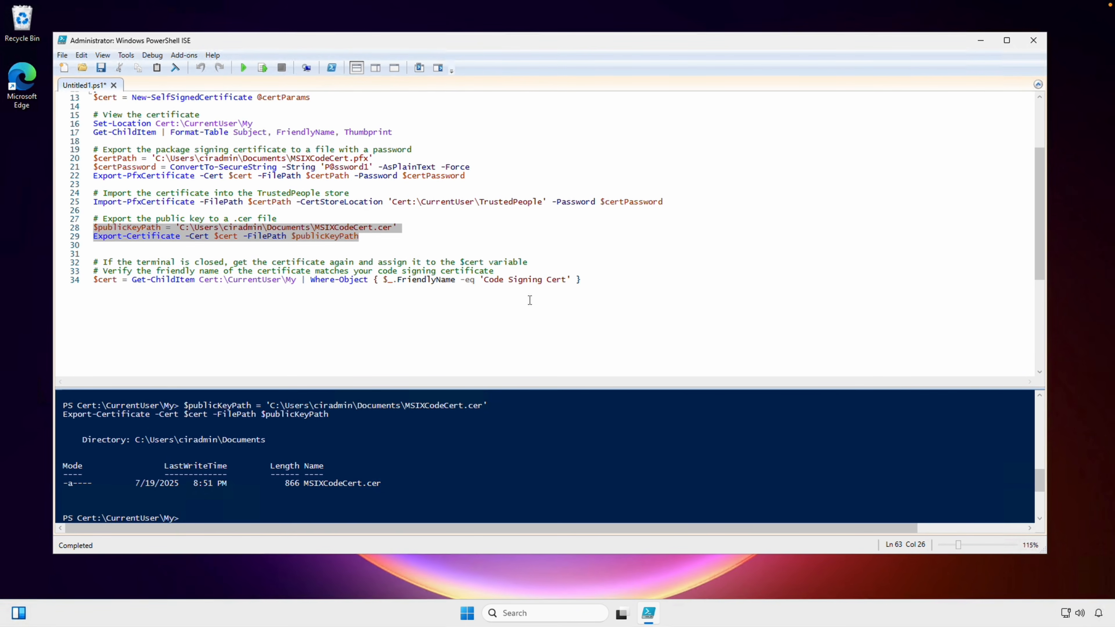
# Switch to File Explorer, minimize PowerShell ISE, and check the exported certificate files in the Documents folder.
pyautogui.rightClick(468, 615)
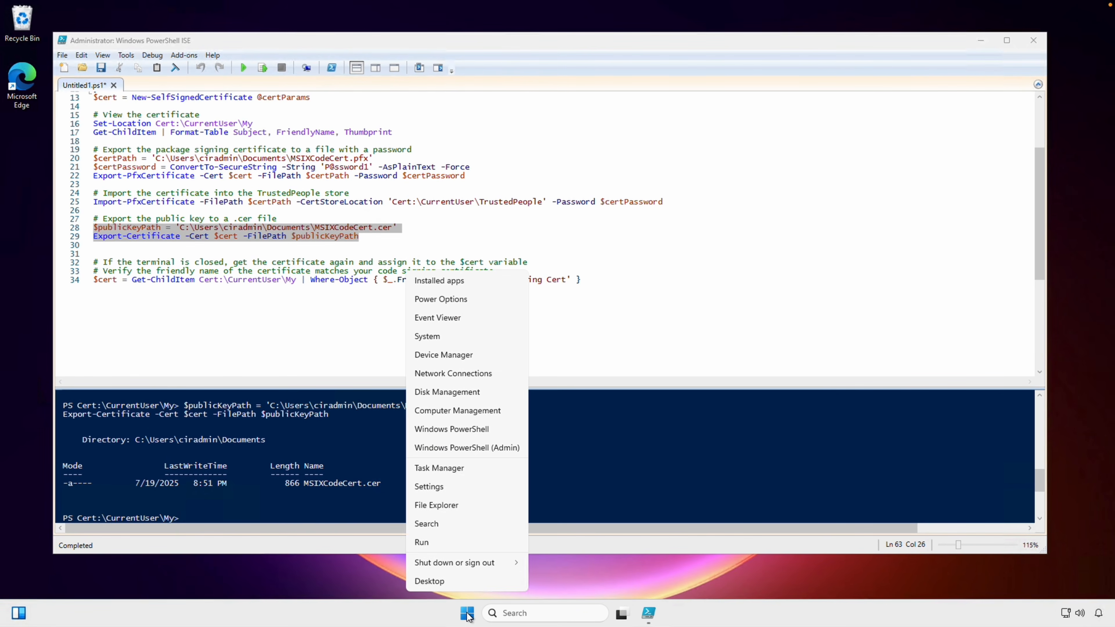
pyautogui.click(469, 507)
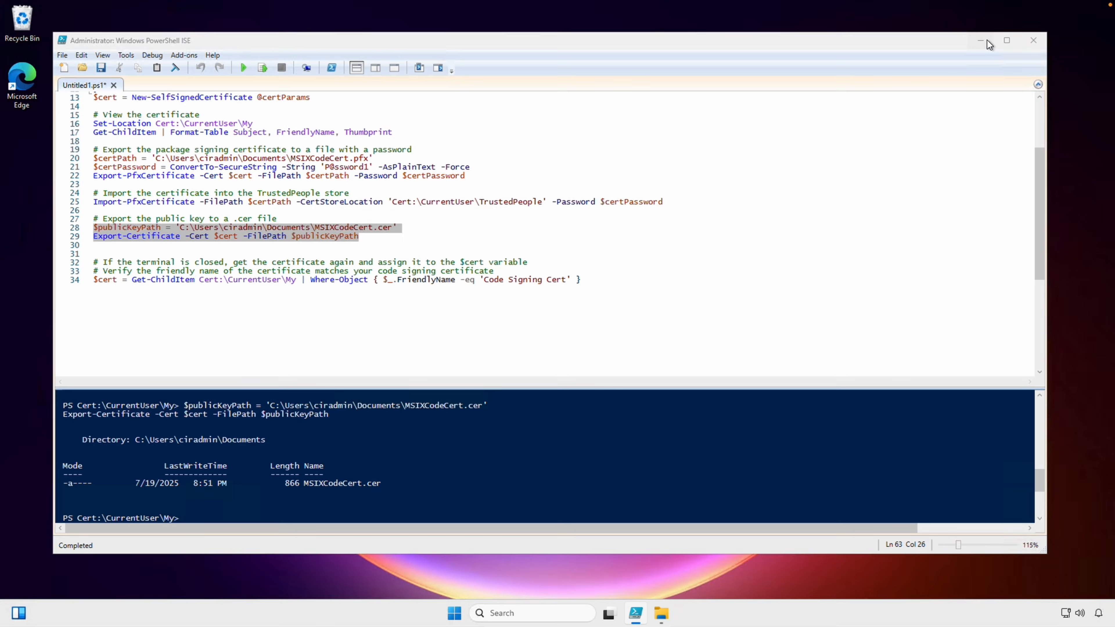
pyautogui.click(987, 41)
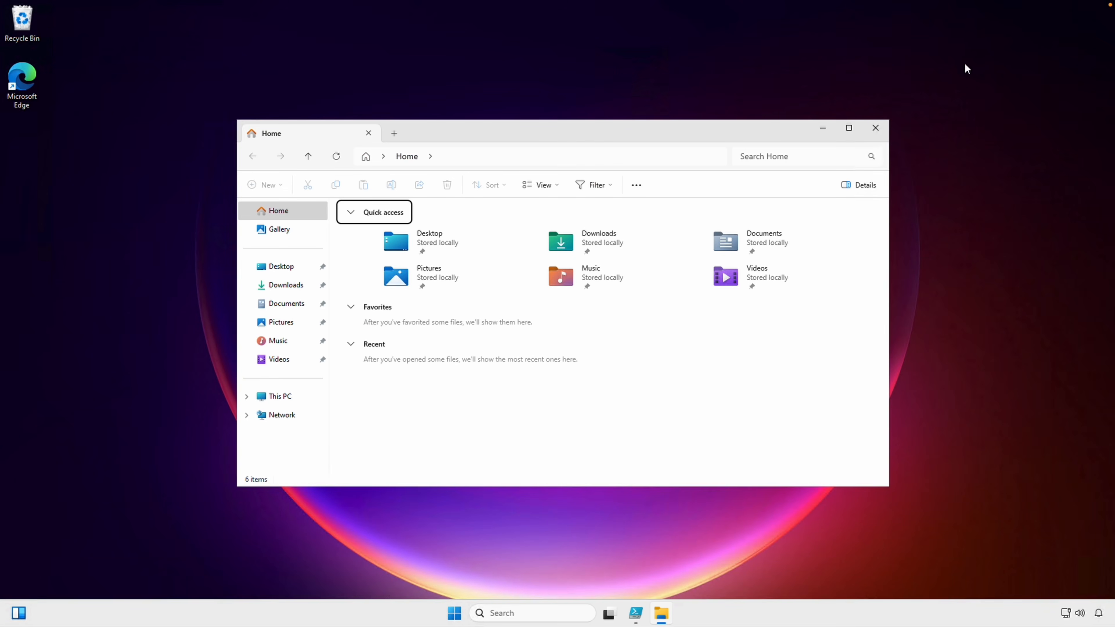
pyautogui.click(303, 304)
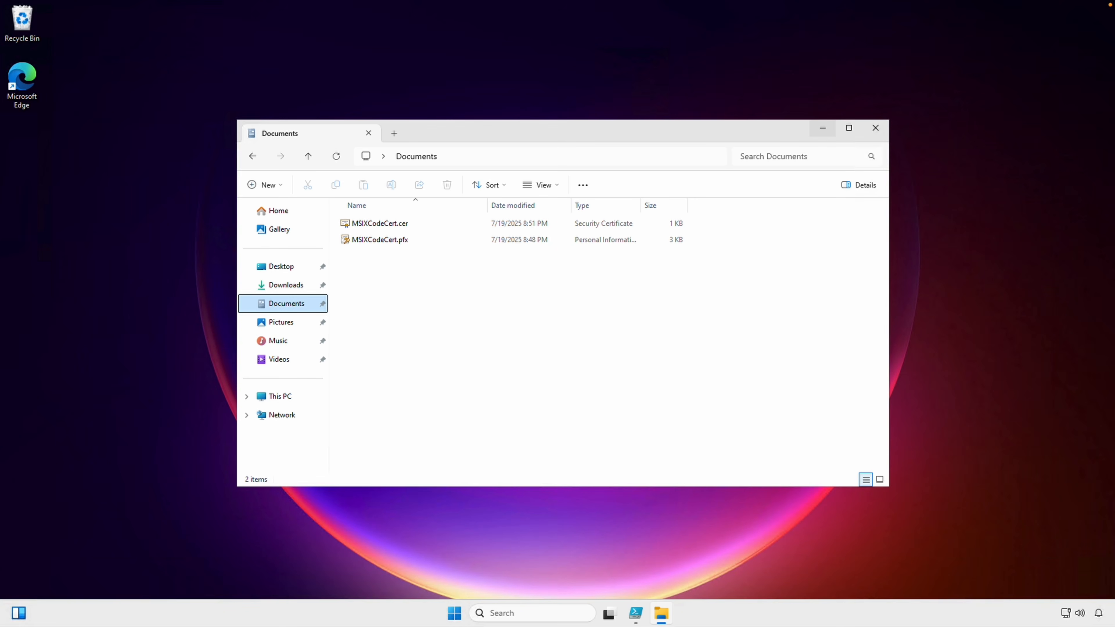
pyautogui.click(427, 578)
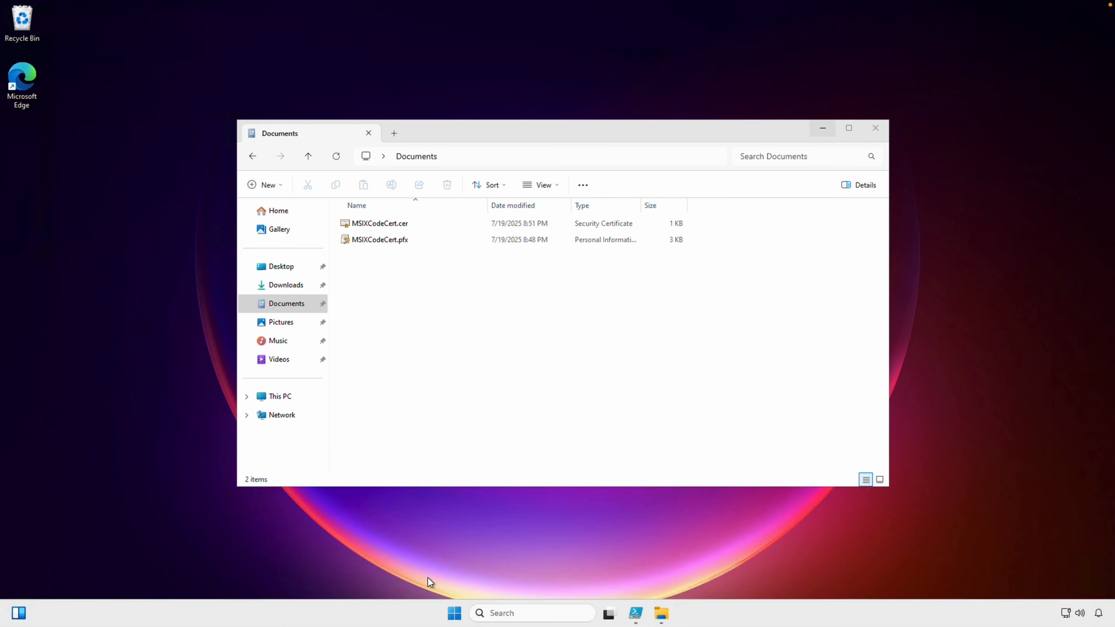
# Open the Microsoft Store, minimize File Explorer, and search for "msix" to open the MSIX Packaging Tool page.
pyautogui.click(508, 612)
pyautogui.write('store')
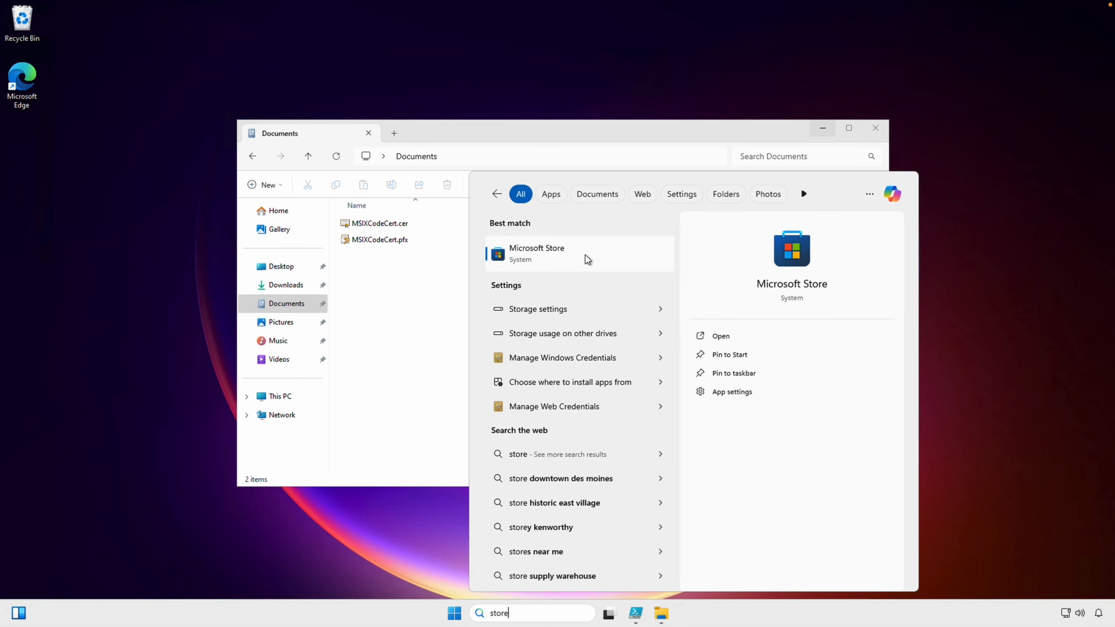
pyautogui.click(586, 254)
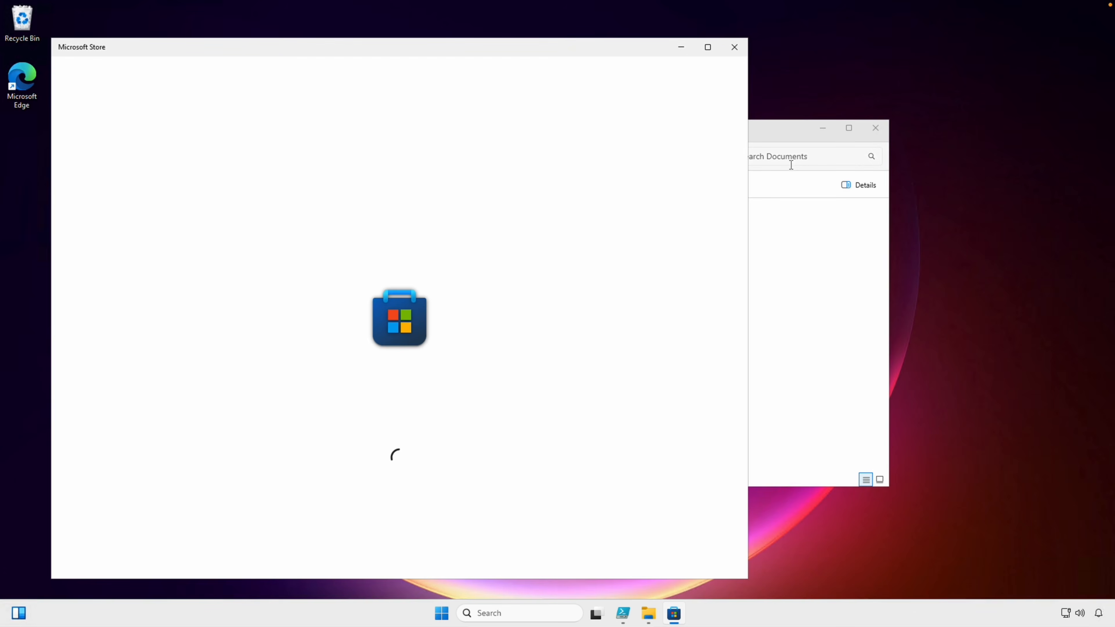
pyautogui.click(827, 131)
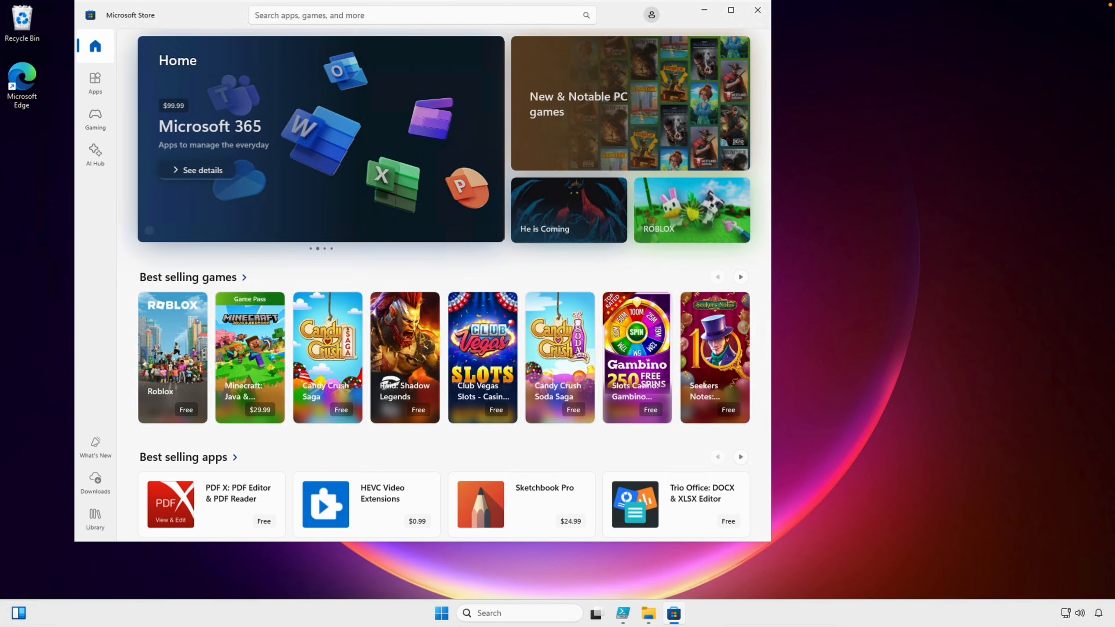
pyautogui.click(349, 16)
pyautogui.write('msix')
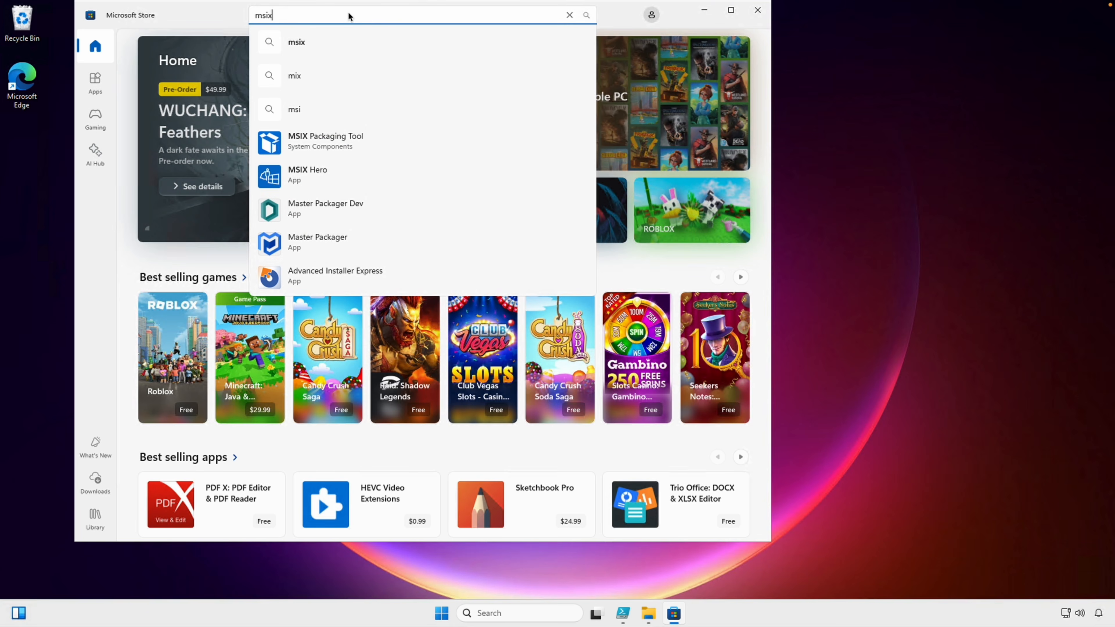
pyautogui.click(354, 140)
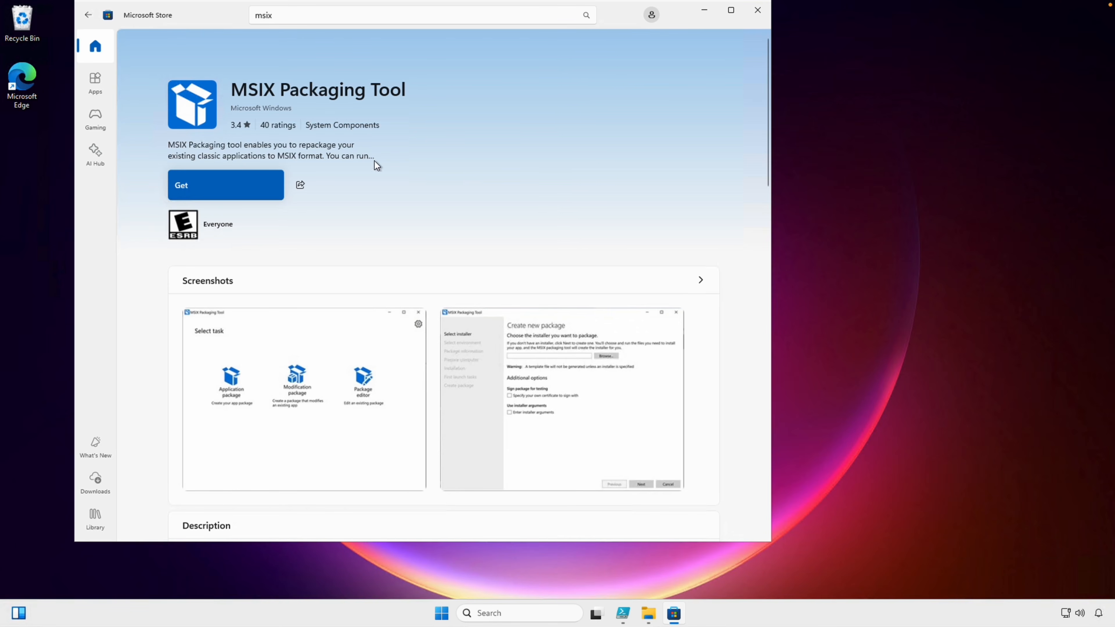
# Install and launch the MSIX Packaging Tool, close the Store, and accept sending diagnostic data.
pyautogui.click(253, 178)
pyautogui.click(246, 192)
pyautogui.click(756, 10)
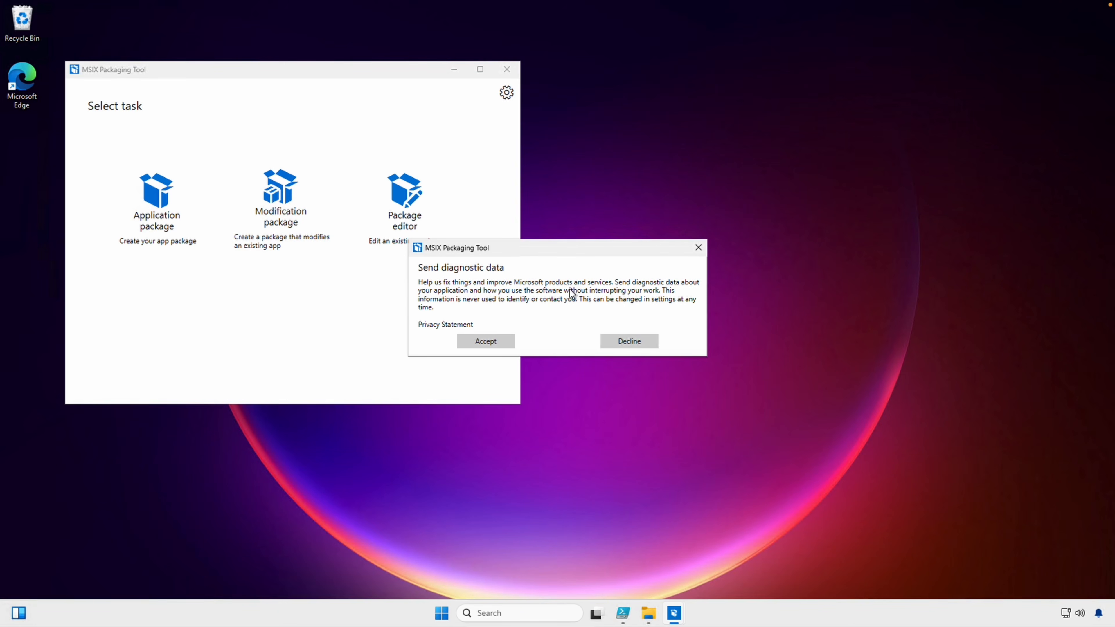
pyautogui.click(486, 341)
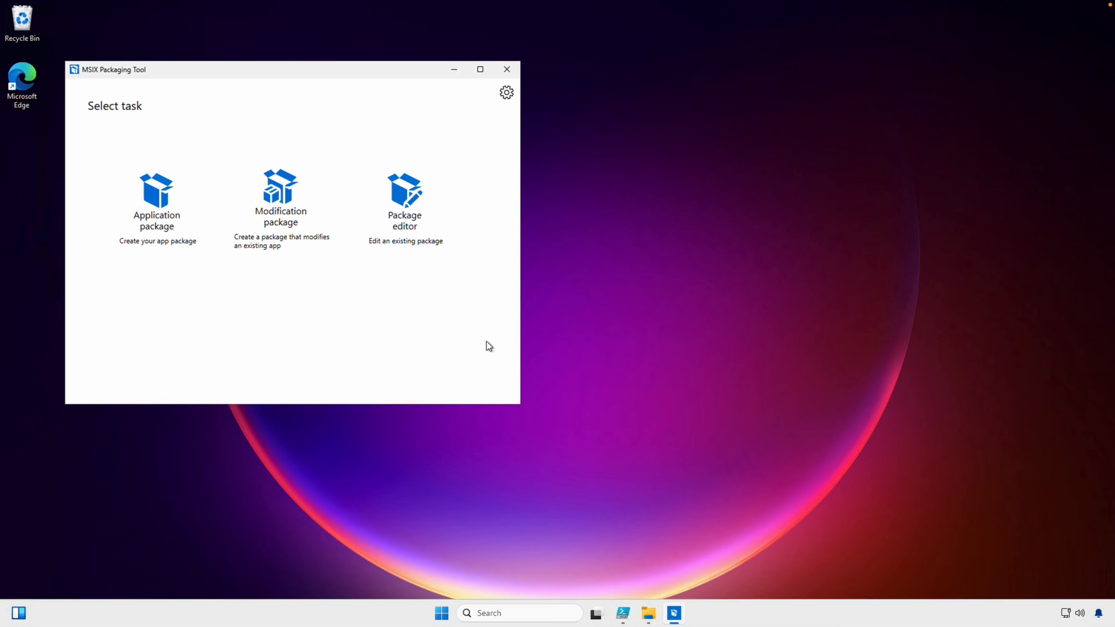
pyautogui.moveTo(345, 75); pyautogui.dragTo(586, 77)
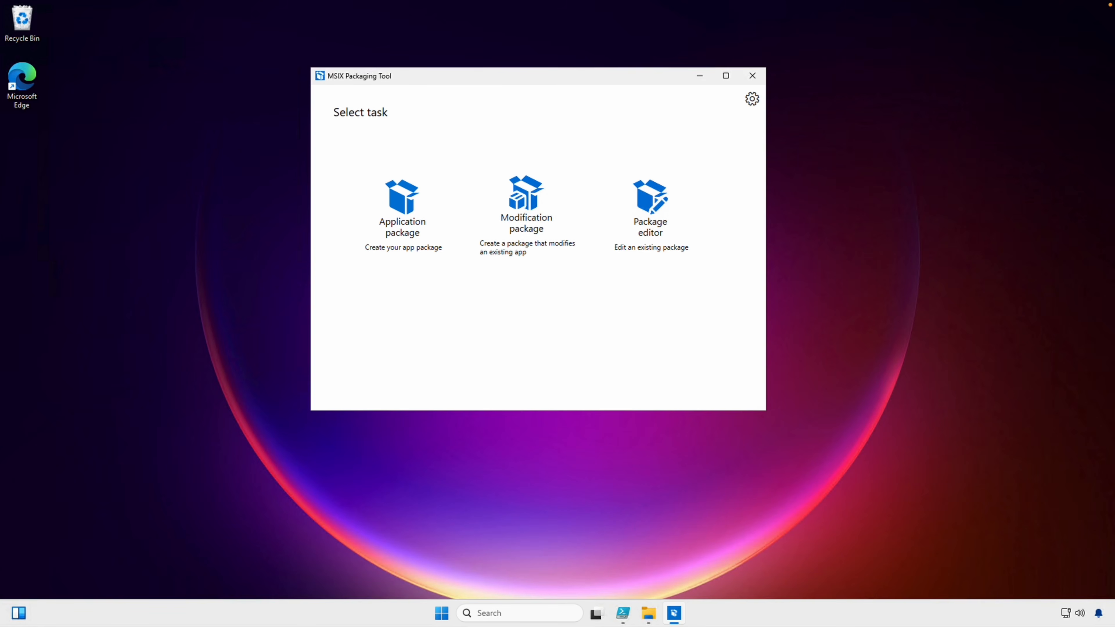
# Switch to File Explorer, paste putty-64bit-0.83-installer.msi and vlc-3.0.21-win64.exe into Documents, and minimize the window.
pyautogui.click(649, 615)
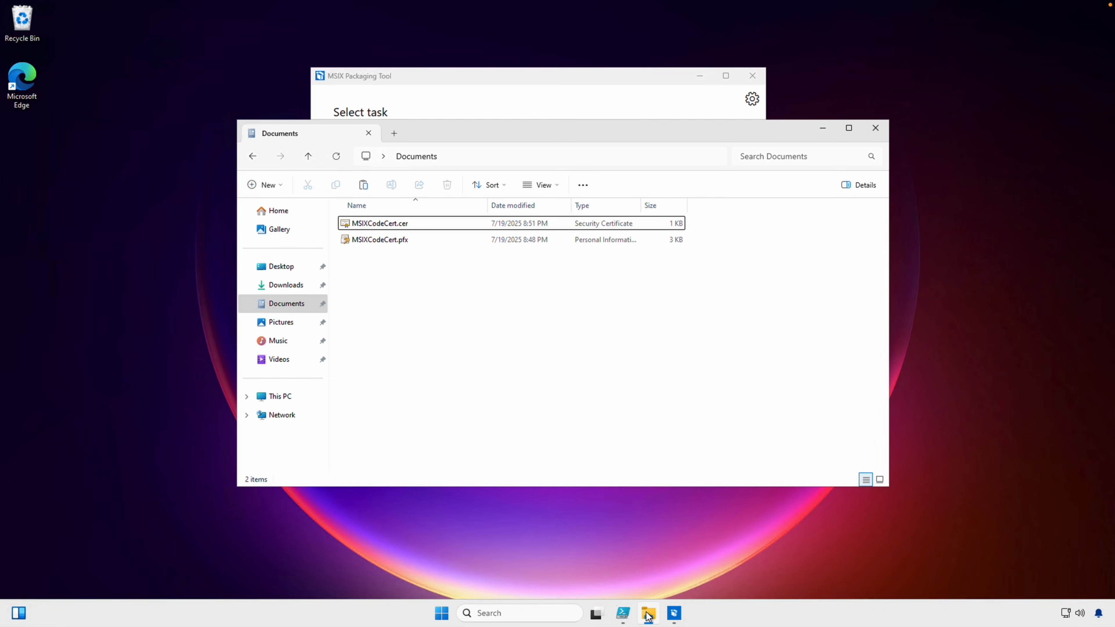
pyautogui.rightClick(498, 377)
pyautogui.click(509, 386)
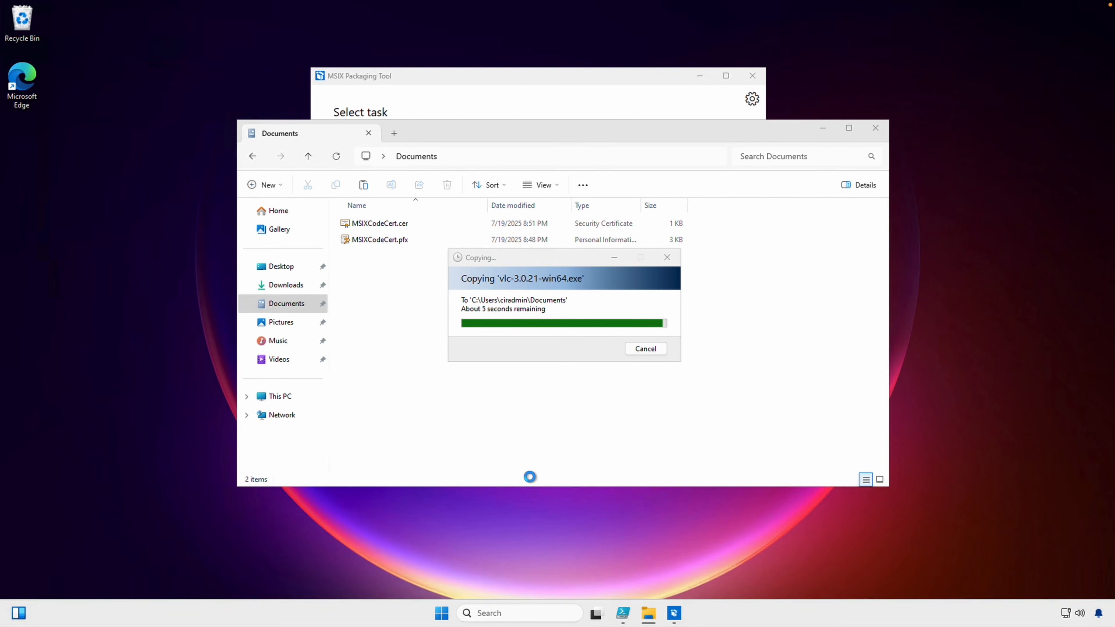
pyautogui.click(545, 449)
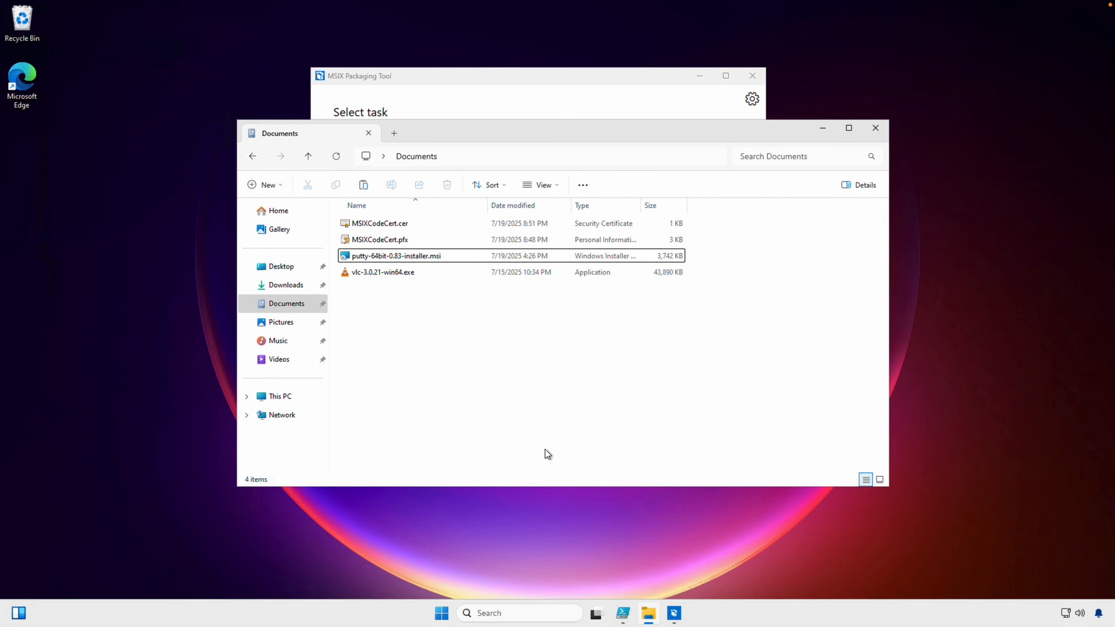
pyautogui.click(823, 128)
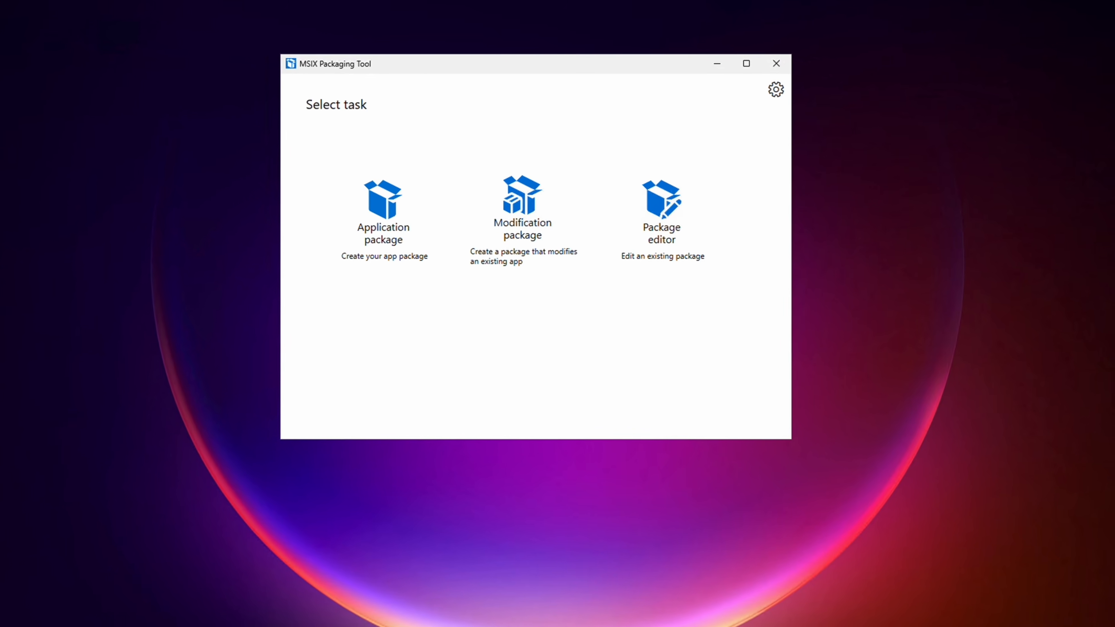
# Start a new application package created on this computer and disable Windows Search while preparing the computer.
pyautogui.click(392, 237)
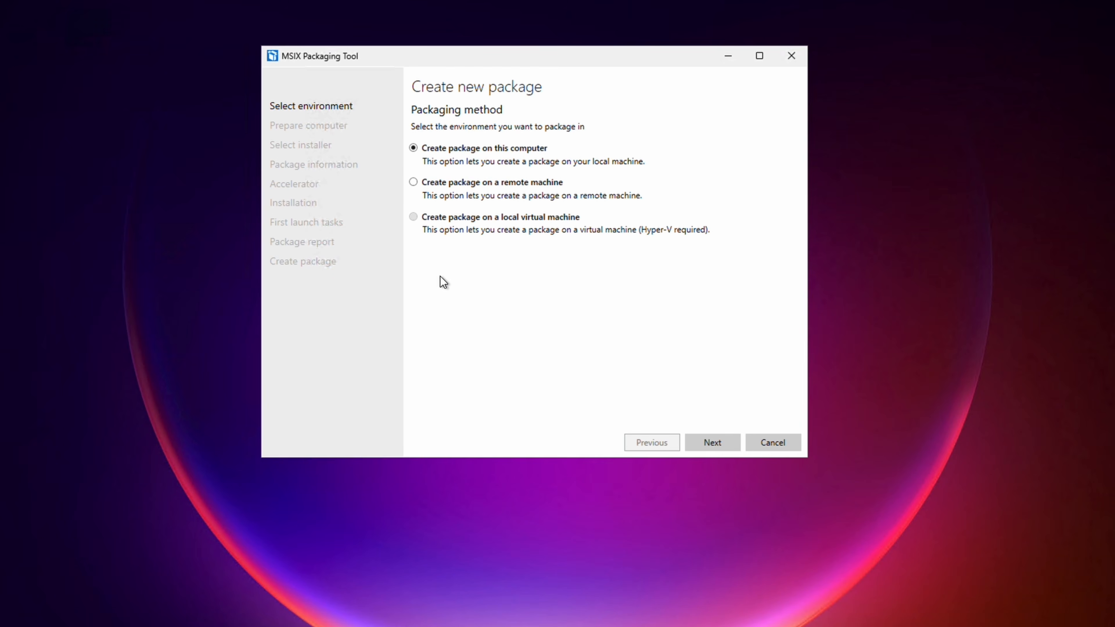
pyautogui.click(706, 448)
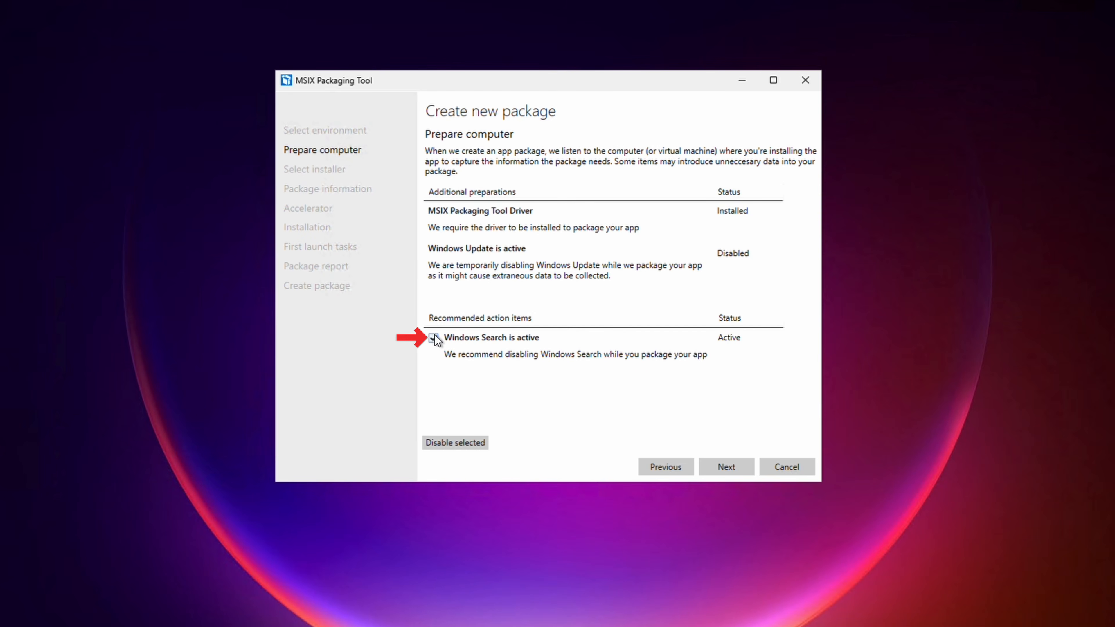
pyautogui.click(463, 444)
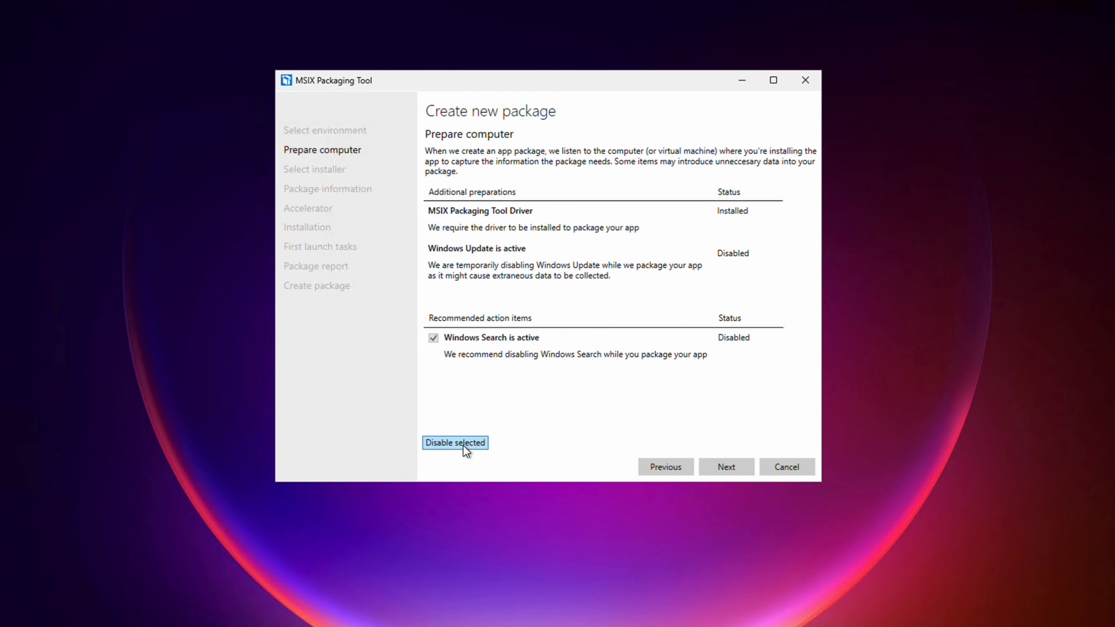
# Continue to the installer selection and choose putty-64bit-0.83-installer.msi from Documents as the installer to package.
pyautogui.click(732, 466)
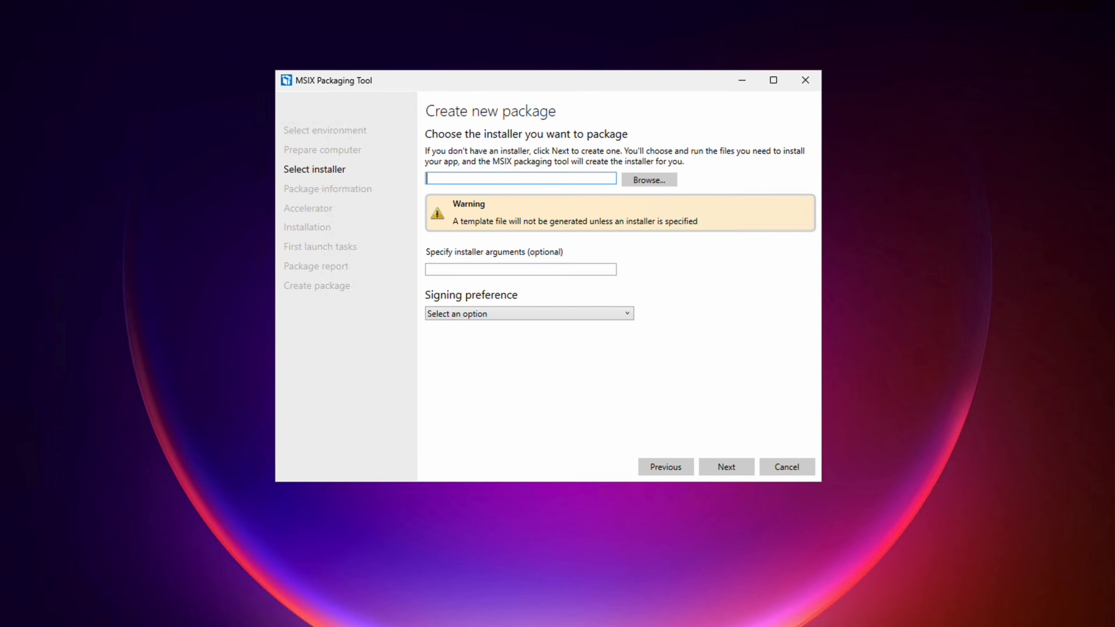
pyautogui.click(642, 181)
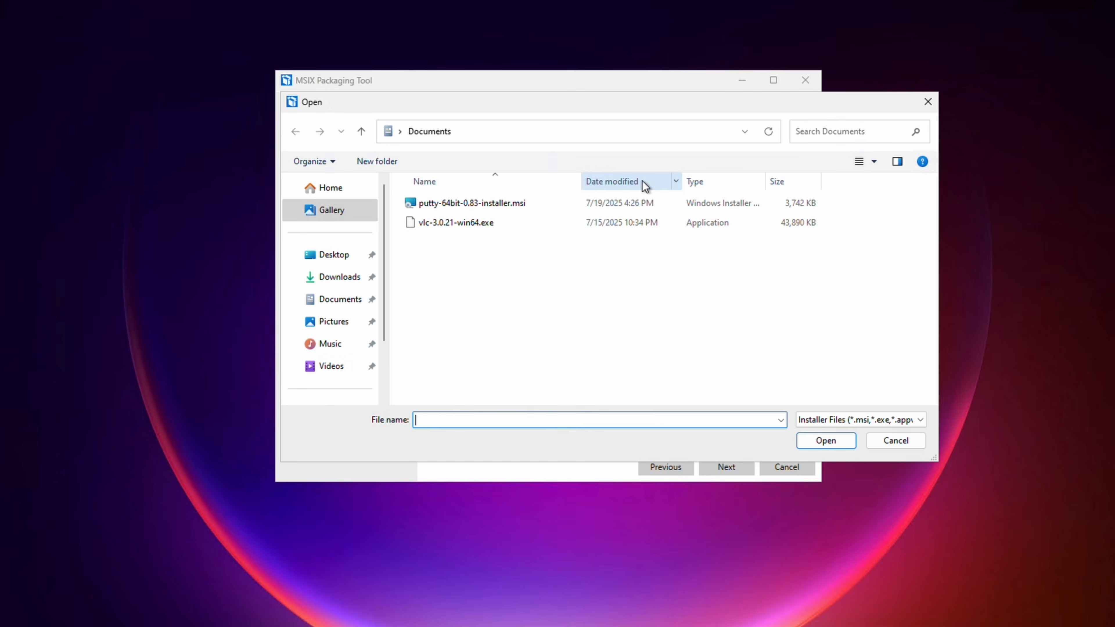
pyautogui.click(537, 203)
pyautogui.click(838, 440)
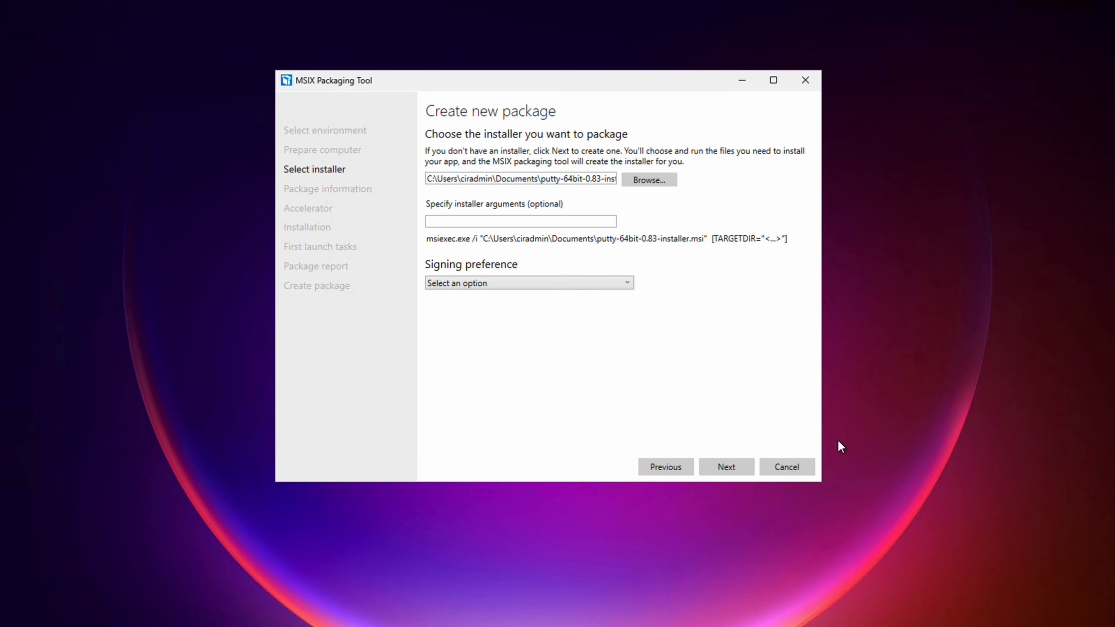
# Set the signing preference to Sign with a certificate (.pfx) and select MSIXCodeCert.pfx from Documents.
pyautogui.click(621, 282)
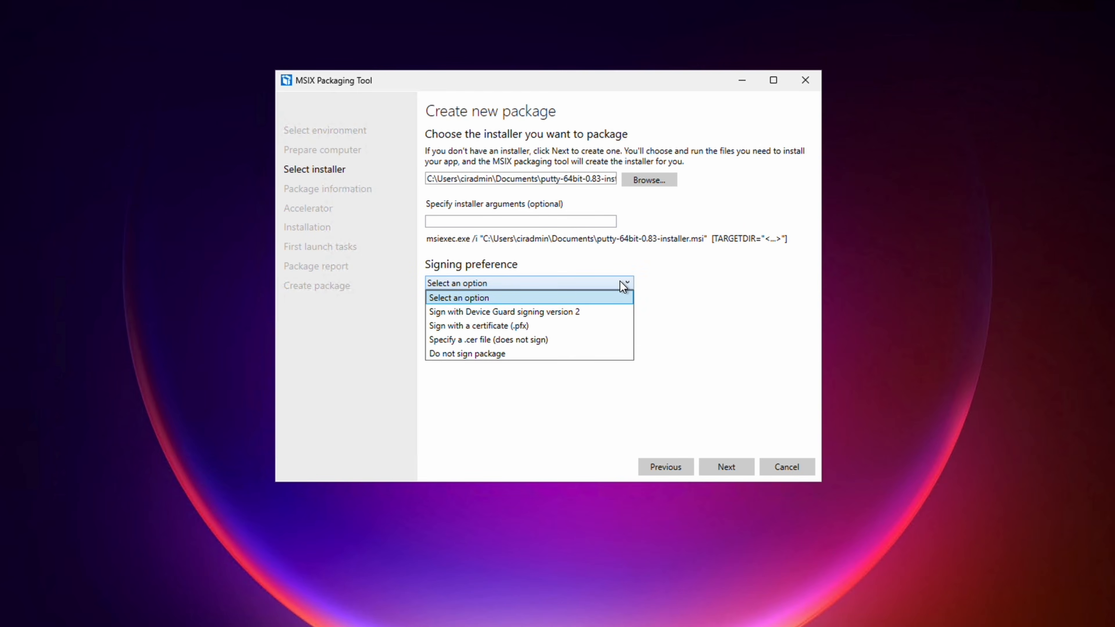
pyautogui.click(608, 327)
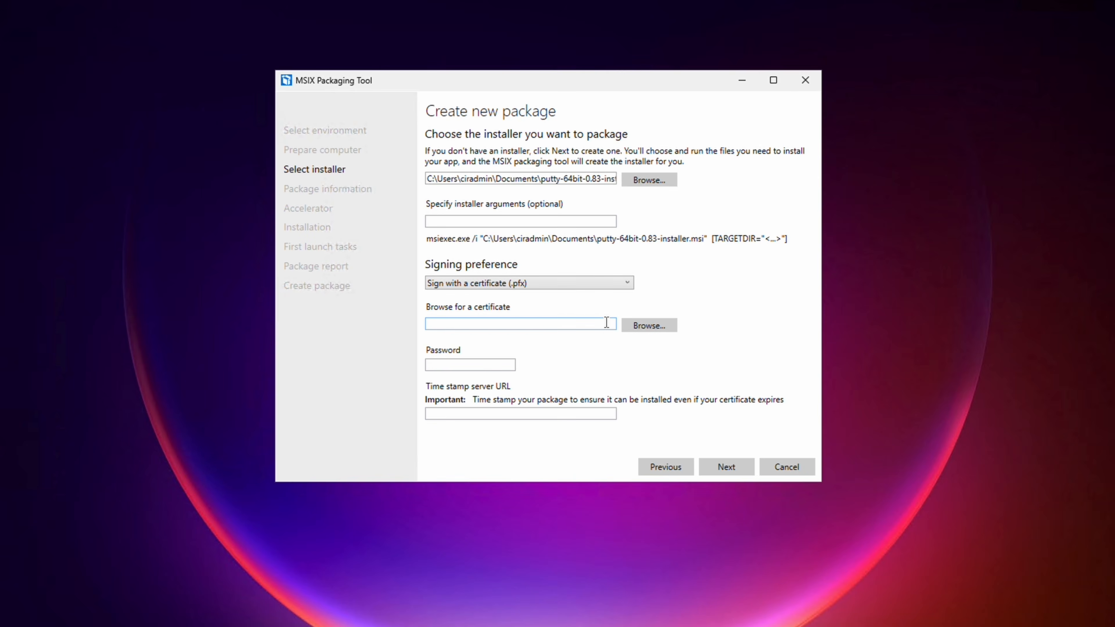
pyautogui.click(658, 325)
pyautogui.click(517, 210)
pyautogui.click(807, 441)
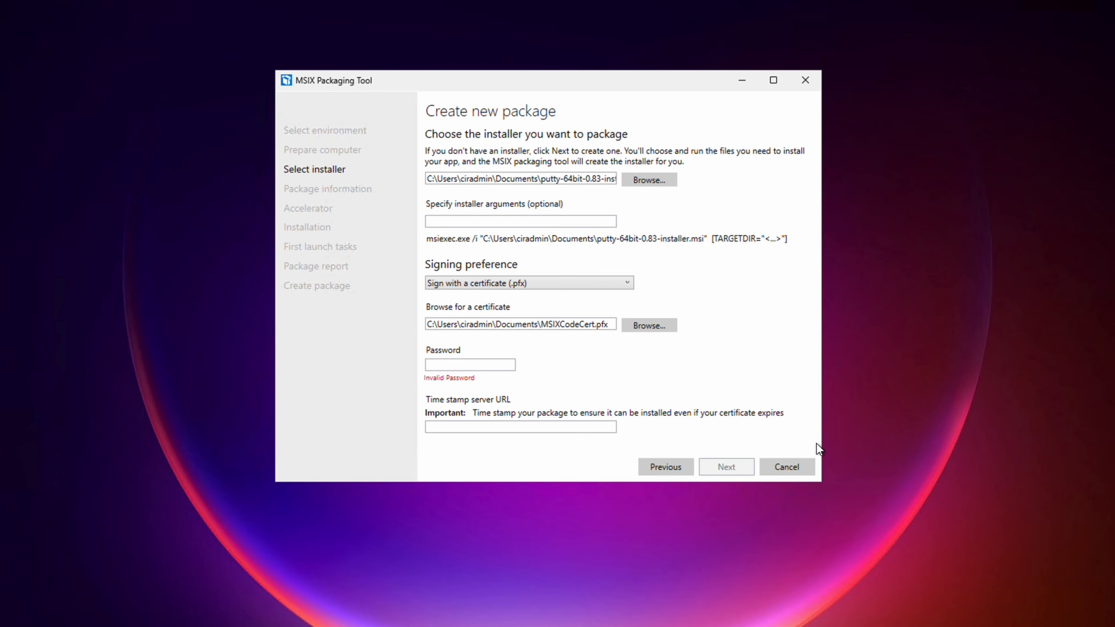
pyautogui.click(470, 365)
pyautogui.write('•••••••••')
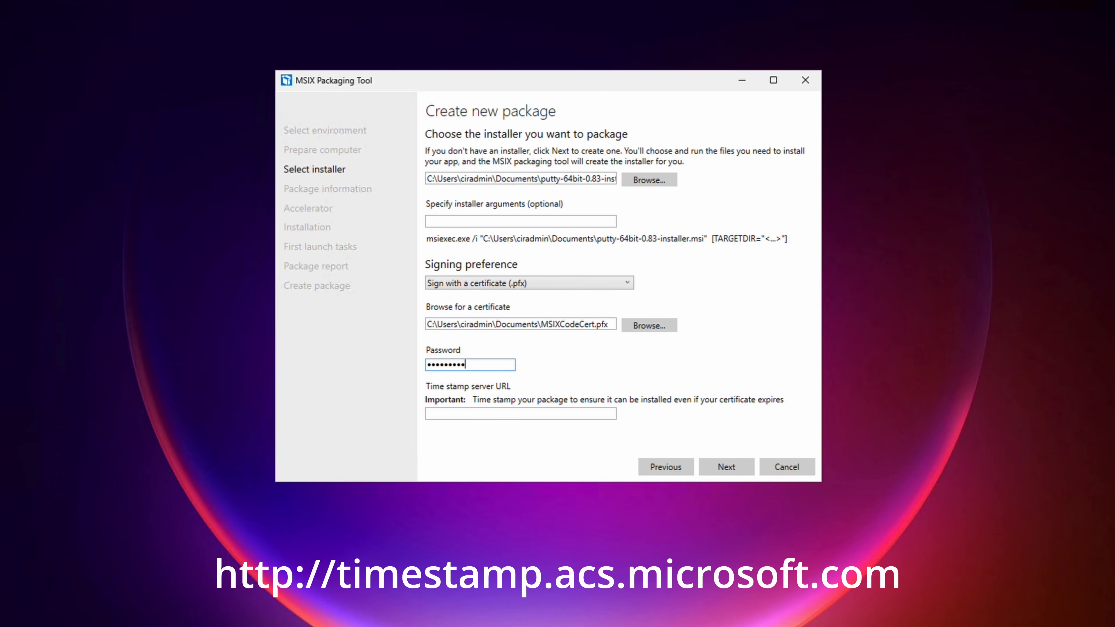
pyautogui.rightClick(513, 415)
pyautogui.click(540, 452)
pyautogui.click(725, 468)
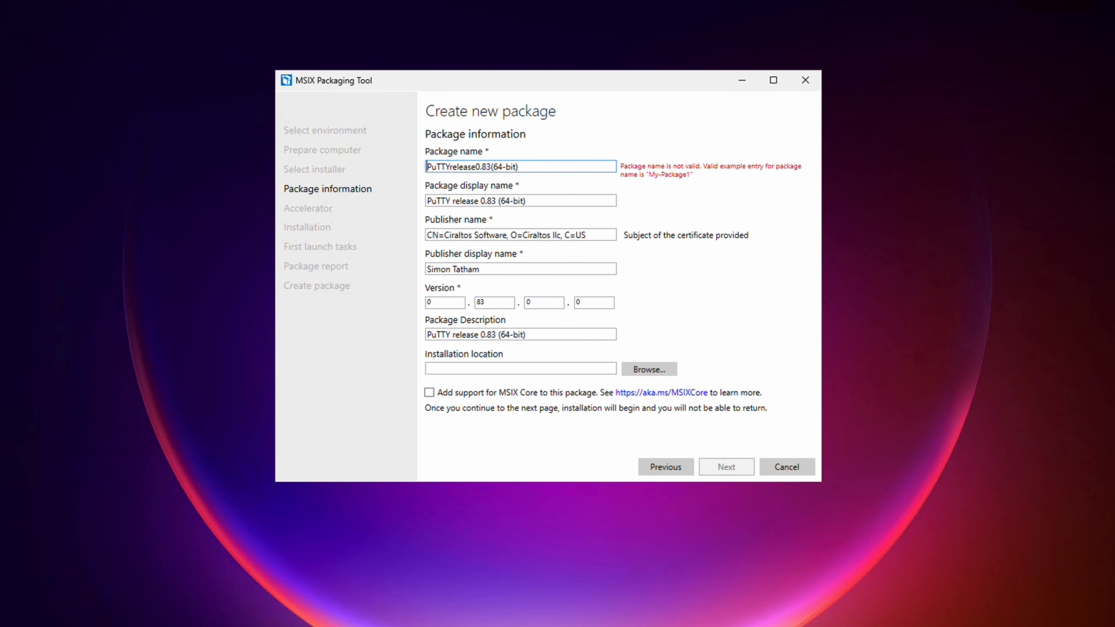
# Shorten the package name to PuTTYrelease0.83 by removing the 64-bit suffix.
pyautogui.click(586, 165)
pyautogui.press('BackSpace')
pyautogui.press('BackSpace')
pyautogui.press('BackSpace')
pyautogui.press('BackSpace')
pyautogui.press('BackSpace')
pyautogui.press('BackSpace')
pyautogui.press('BackSpace')
pyautogui.press('BackSpace')
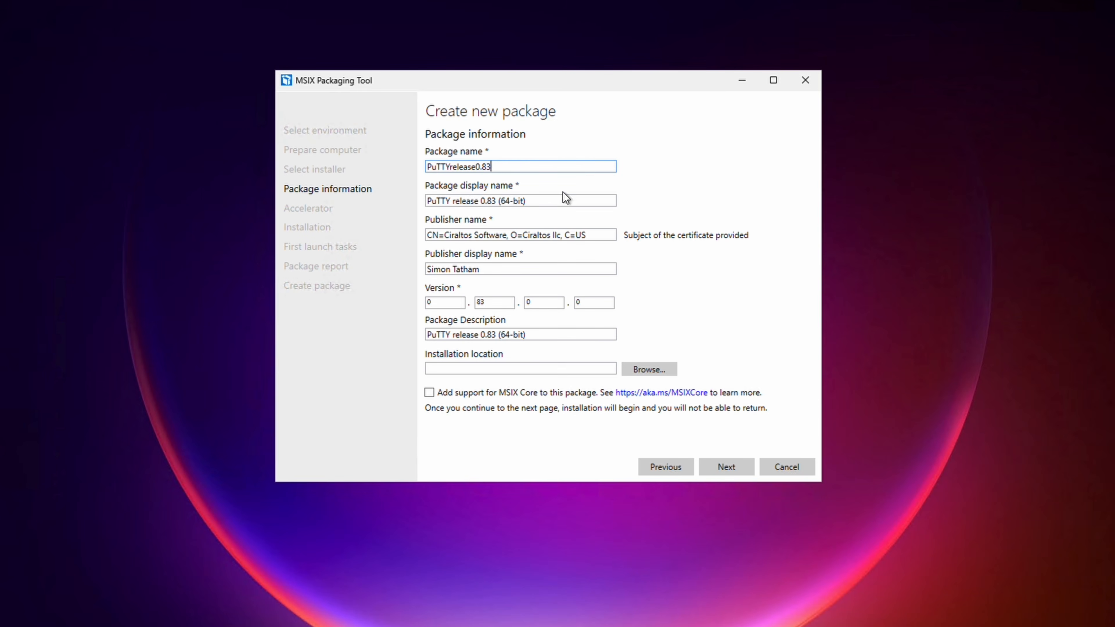
# Shorten the package display name to "PuTTY release 0.83".
pyautogui.click(554, 200)
pyautogui.press('BackSpace')
pyautogui.press('BackSpace')
pyautogui.press('BackSpace')
pyautogui.press('BackSpace')
pyautogui.press('BackSpace')
pyautogui.press('BackSpace')
pyautogui.press('BackSpace')
pyautogui.press('BackSpace')
pyautogui.press('BackSpace')
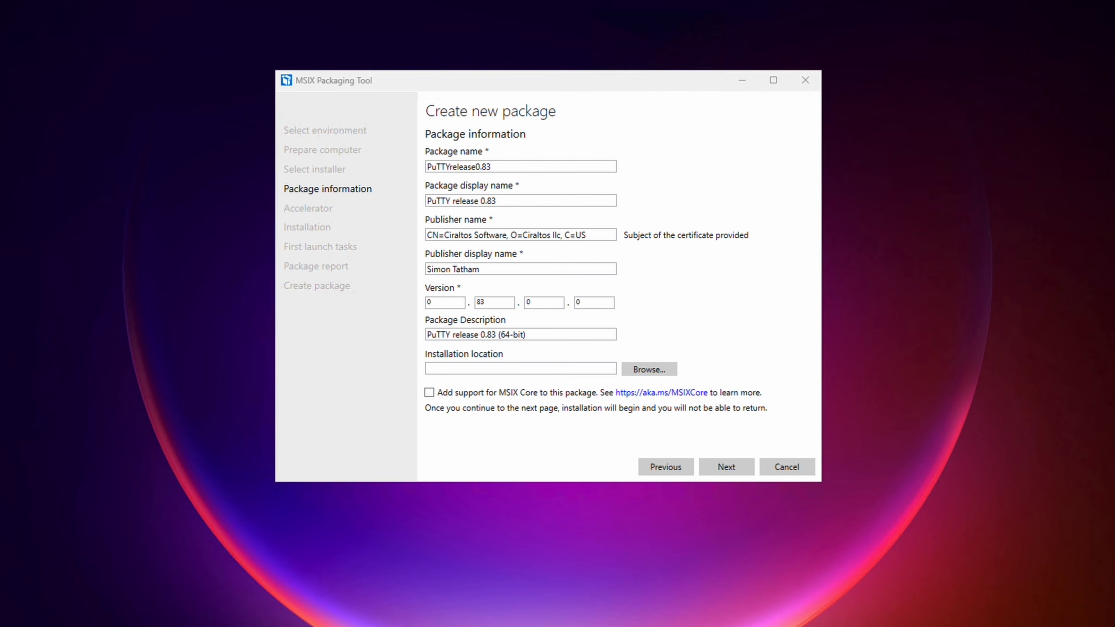
# Set the publisher display name to PuTTY and proceed to the installation without choosing an accelerator.
pyautogui.click(508, 268)
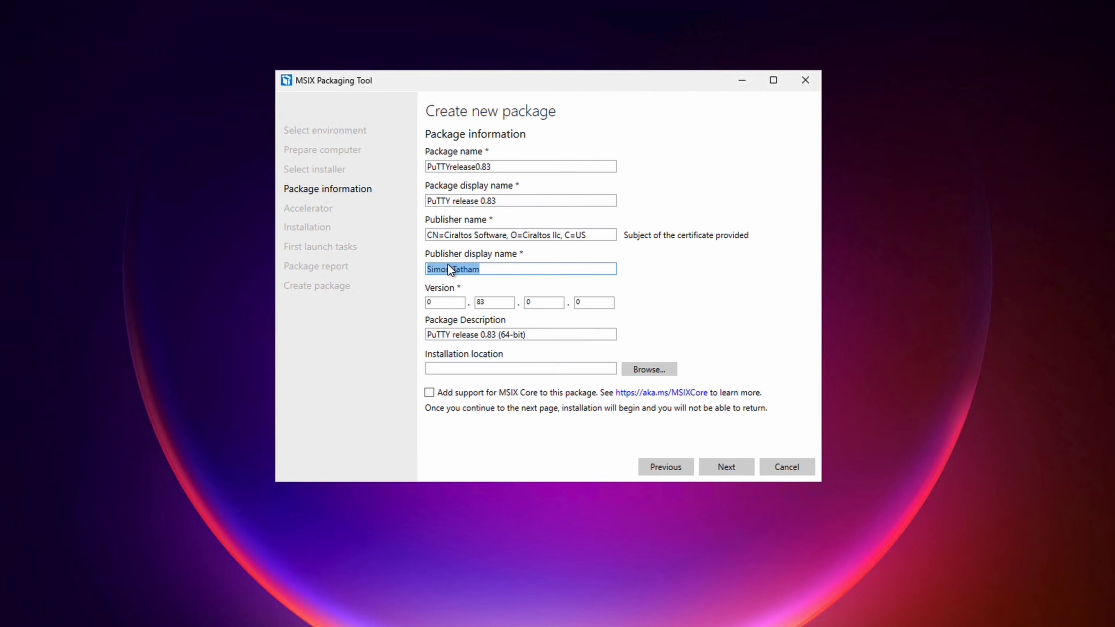
pyautogui.write('PuTTY')
pyautogui.click(727, 467)
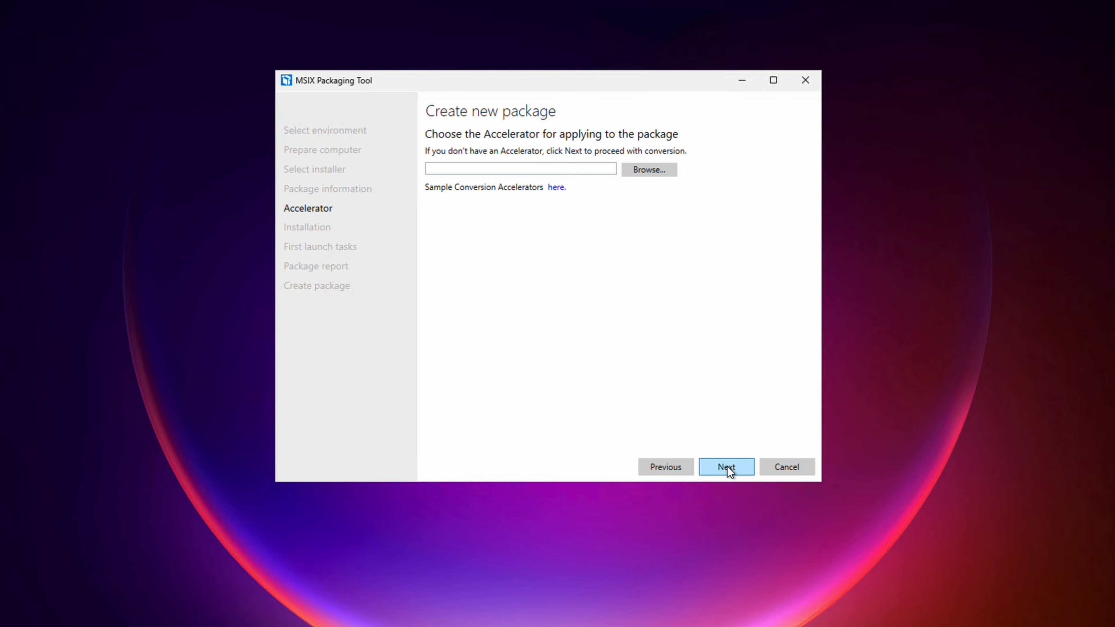
pyautogui.click(727, 467)
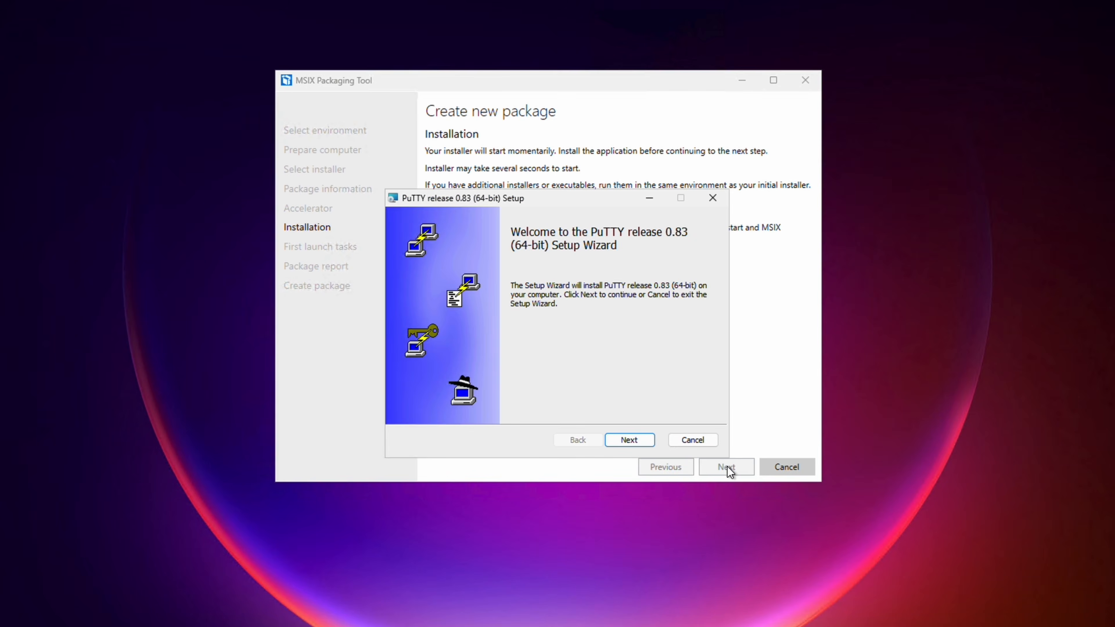
# Install PuTTY with the default features, finish setup without viewing the README file, and continue to the first launch tasks.
pyautogui.click(627, 441)
pyautogui.click(626, 439)
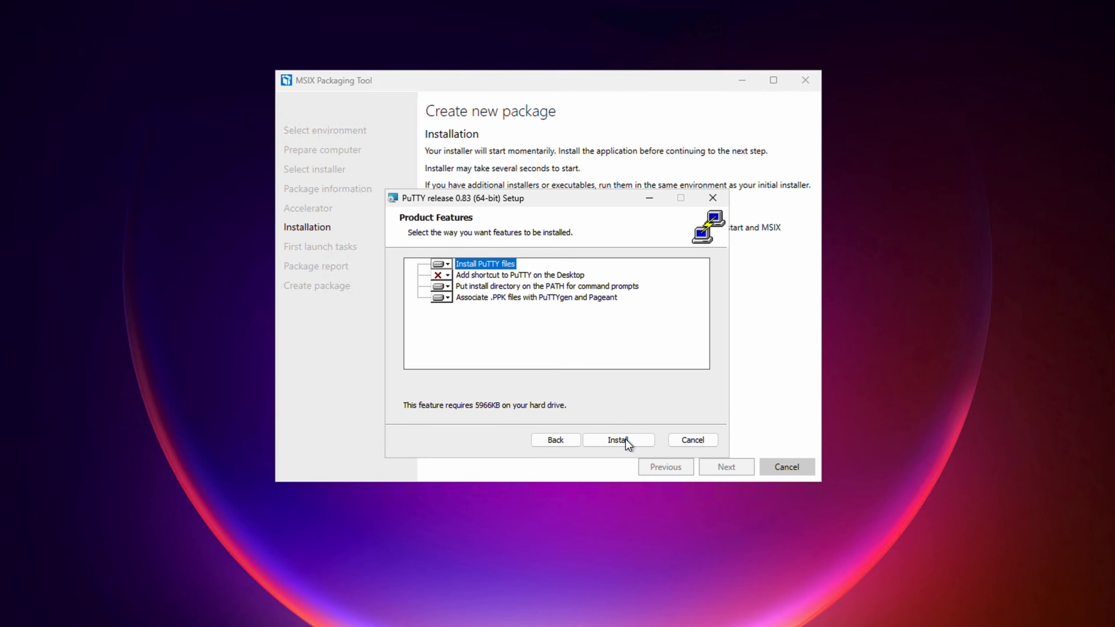
pyautogui.click(626, 439)
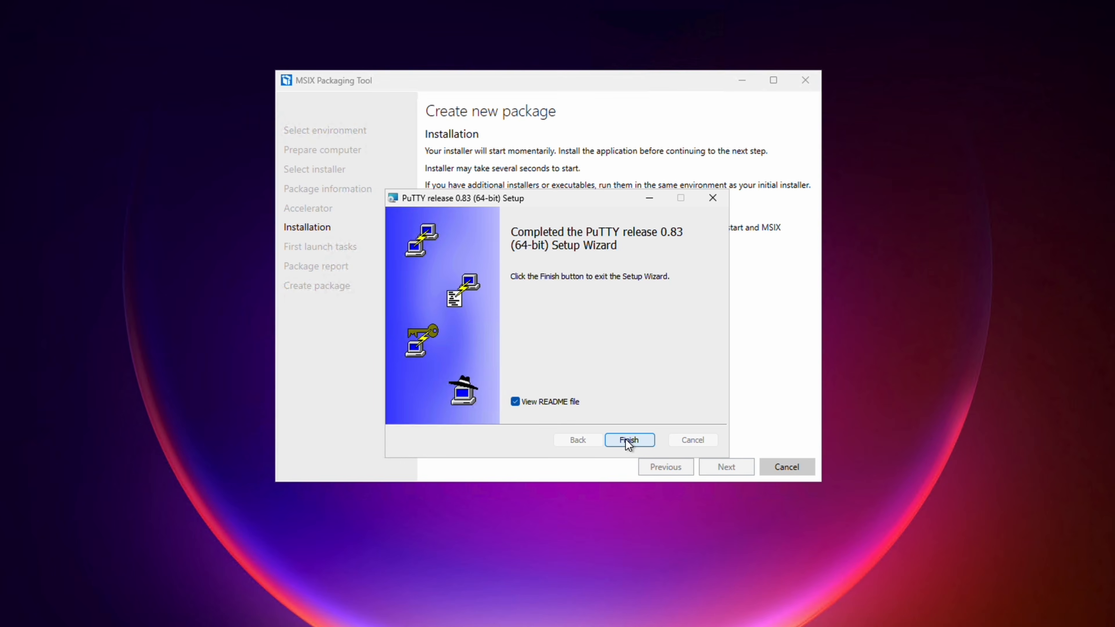
pyautogui.click(540, 401)
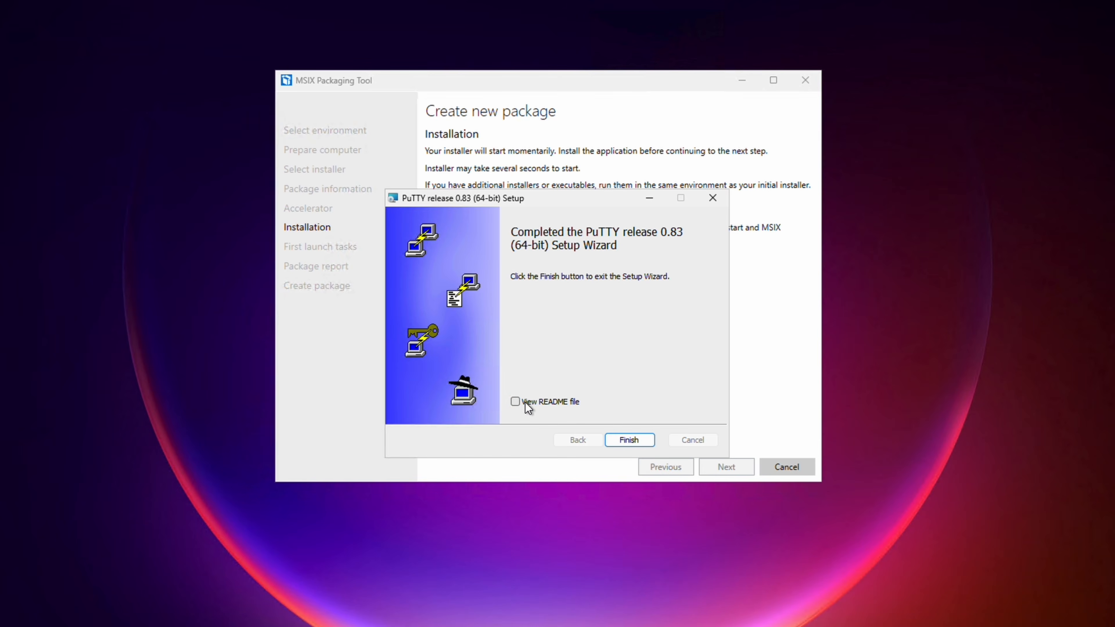
pyautogui.click(629, 440)
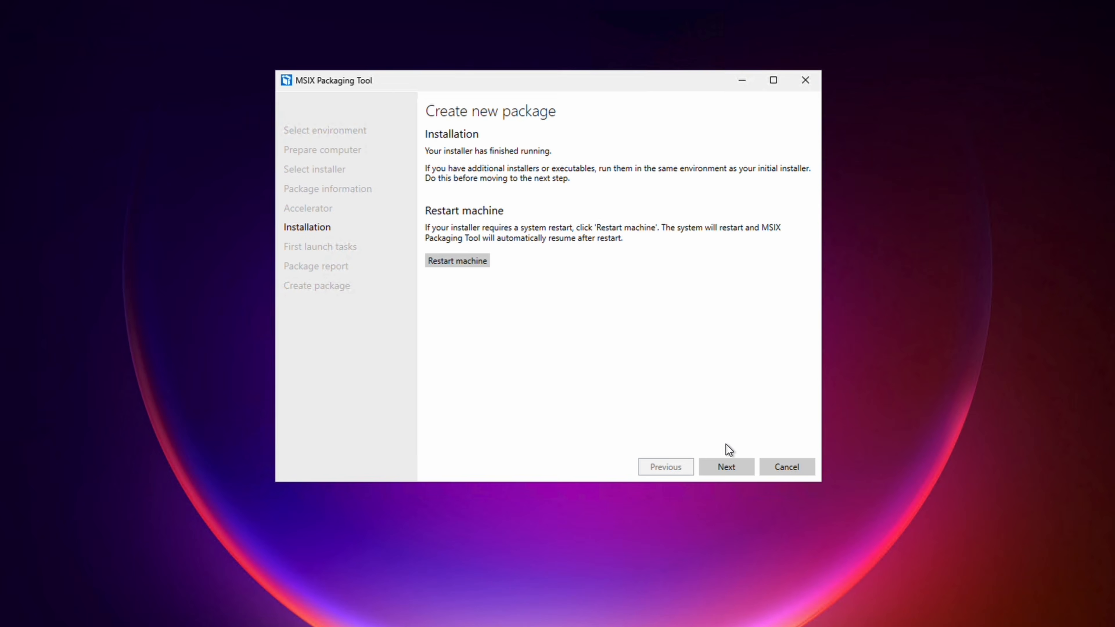
pyautogui.click(732, 468)
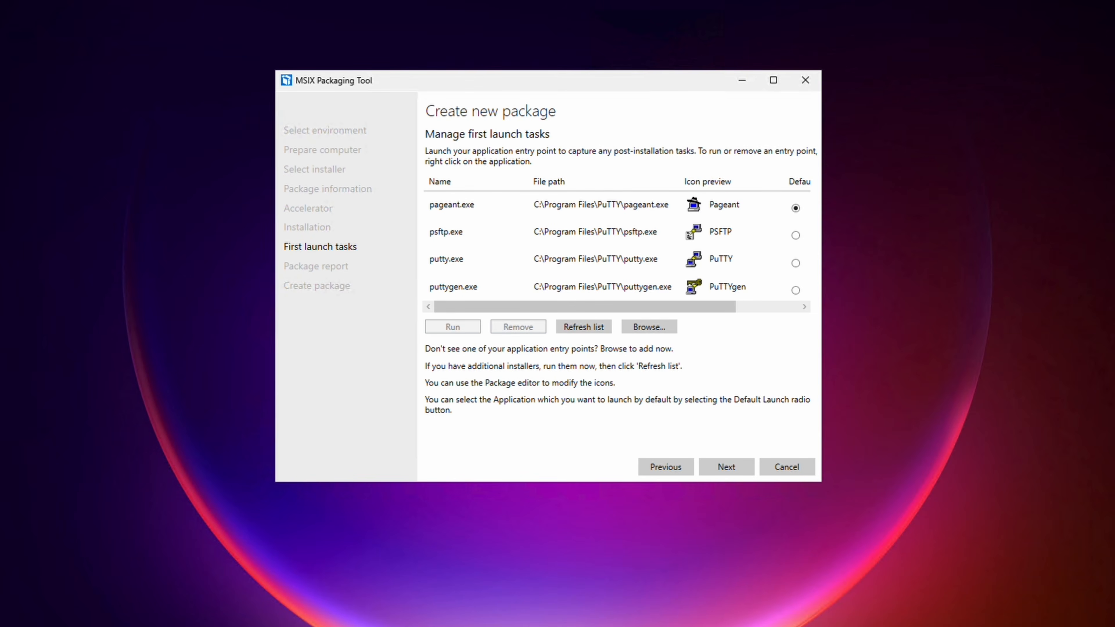
# Make putty.exe the default launch application, run it once to capture first launch tasks, and close PuTTY.
pyautogui.moveTo(721, 307); pyautogui.dragTo(746, 306)
pyautogui.click(764, 263)
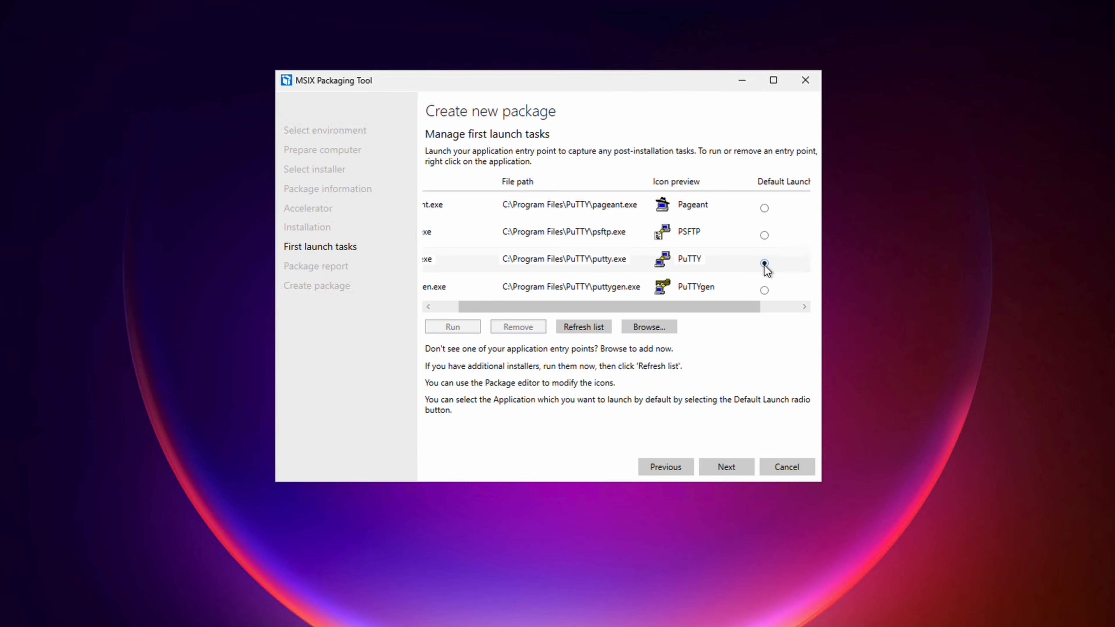
pyautogui.click(664, 262)
pyautogui.rightClick(666, 265)
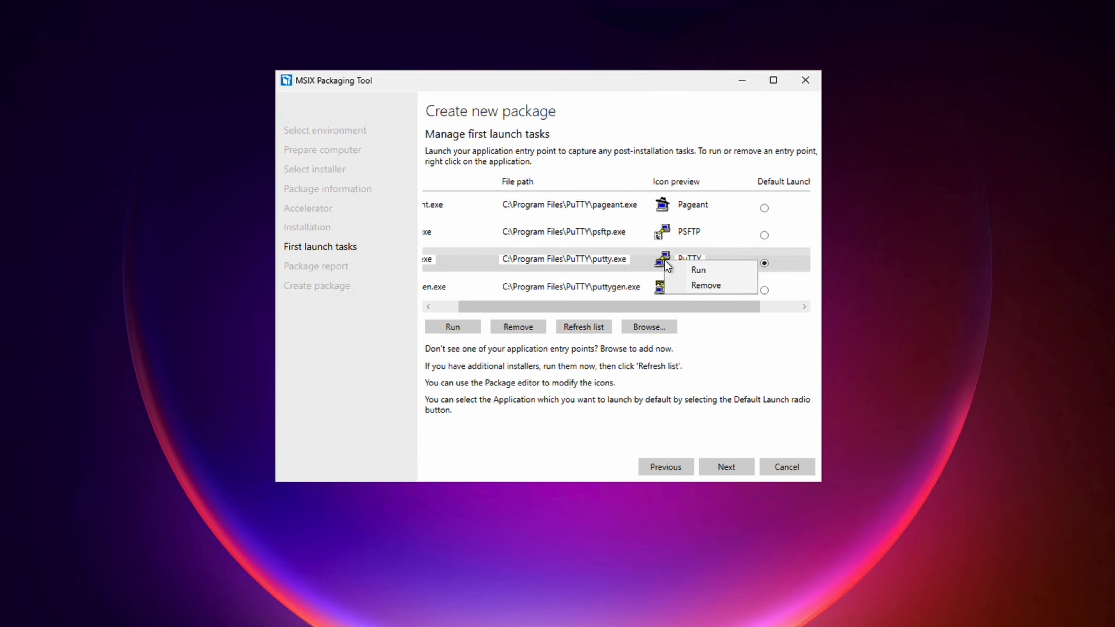
pyautogui.click(691, 269)
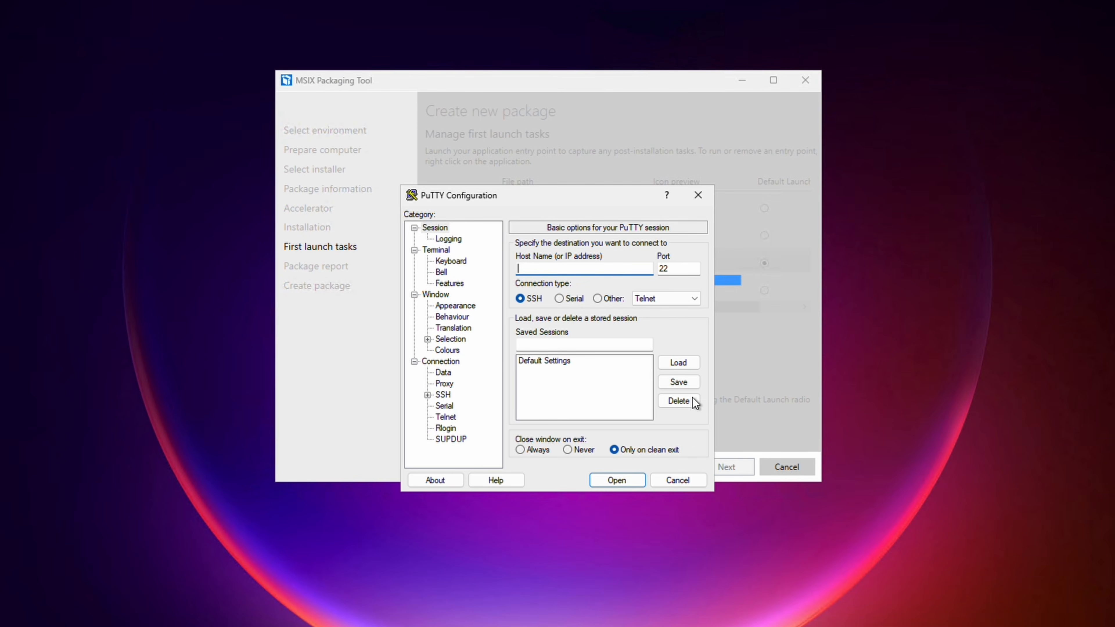
pyautogui.click(699, 198)
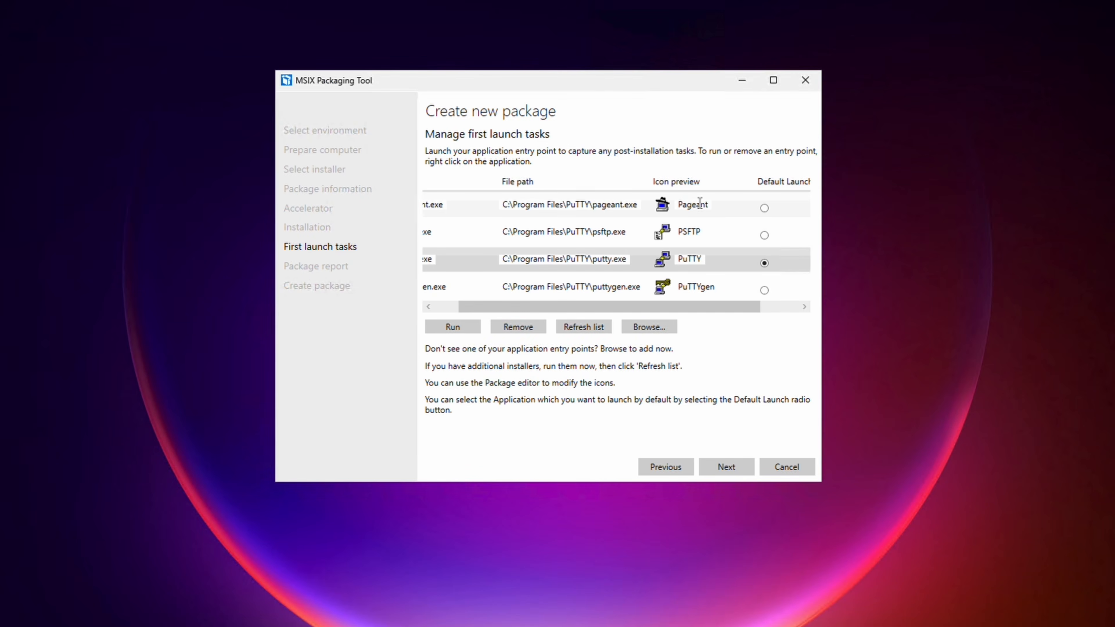
# Confirm that the first launch tasks are done and accept the package report without including any service.
pyautogui.click(732, 468)
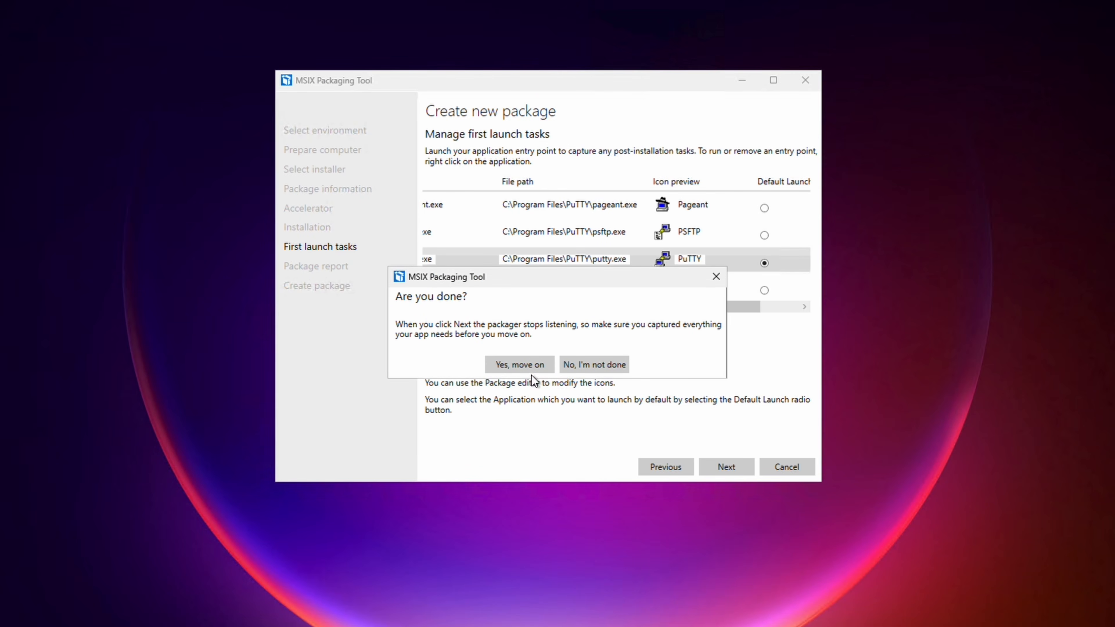
pyautogui.click(521, 366)
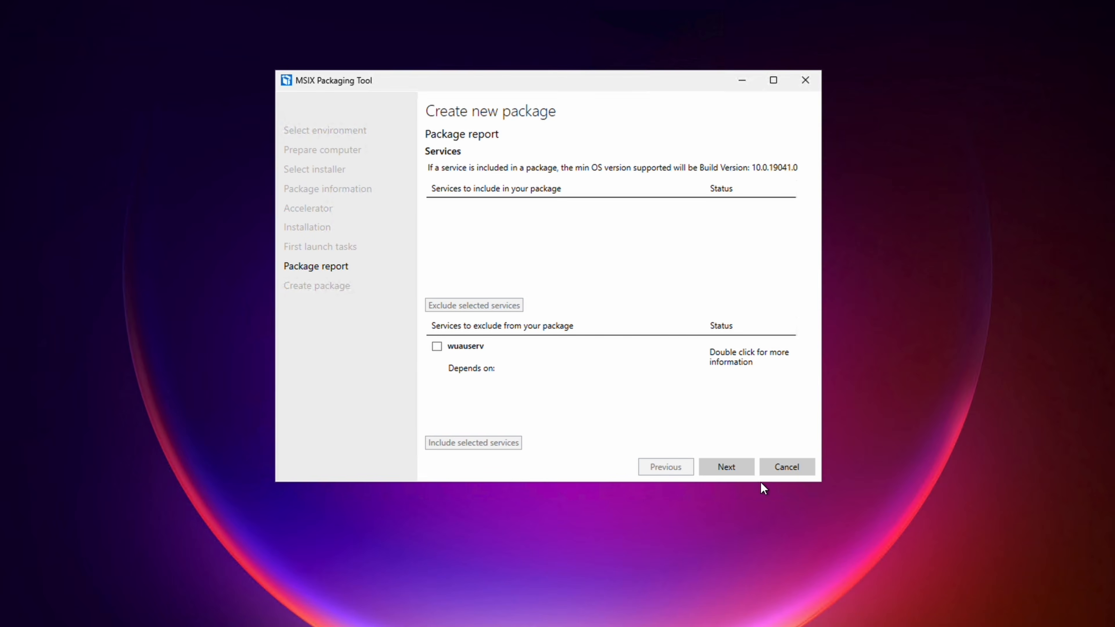
pyautogui.click(735, 466)
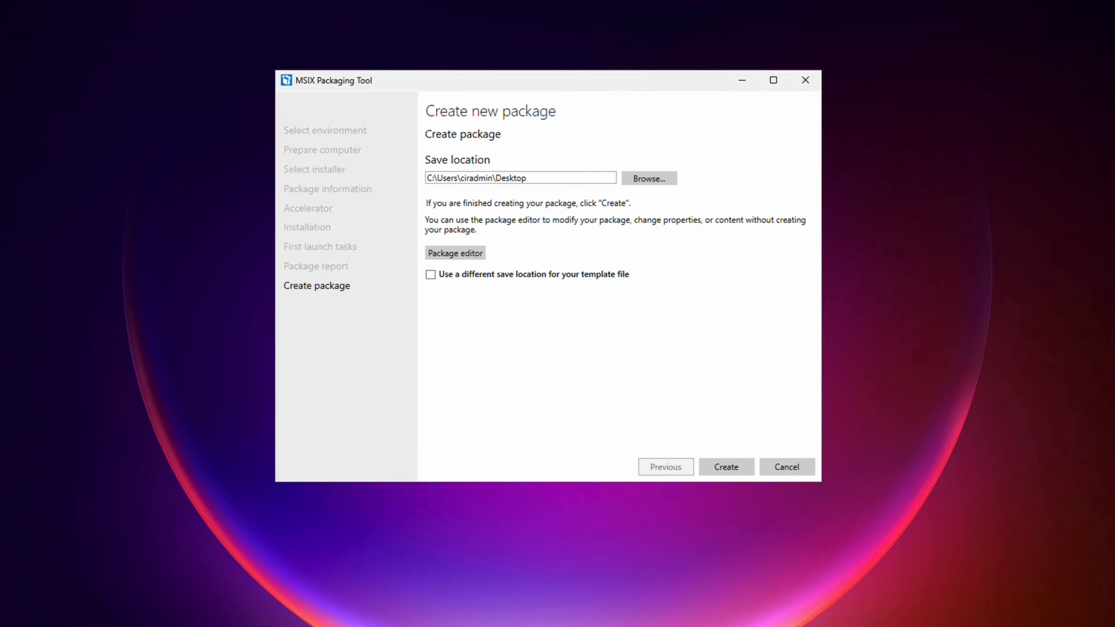
# Browse for the package save location and create a folder named PuTTY0.83 in Documents.
pyautogui.click(664, 182)
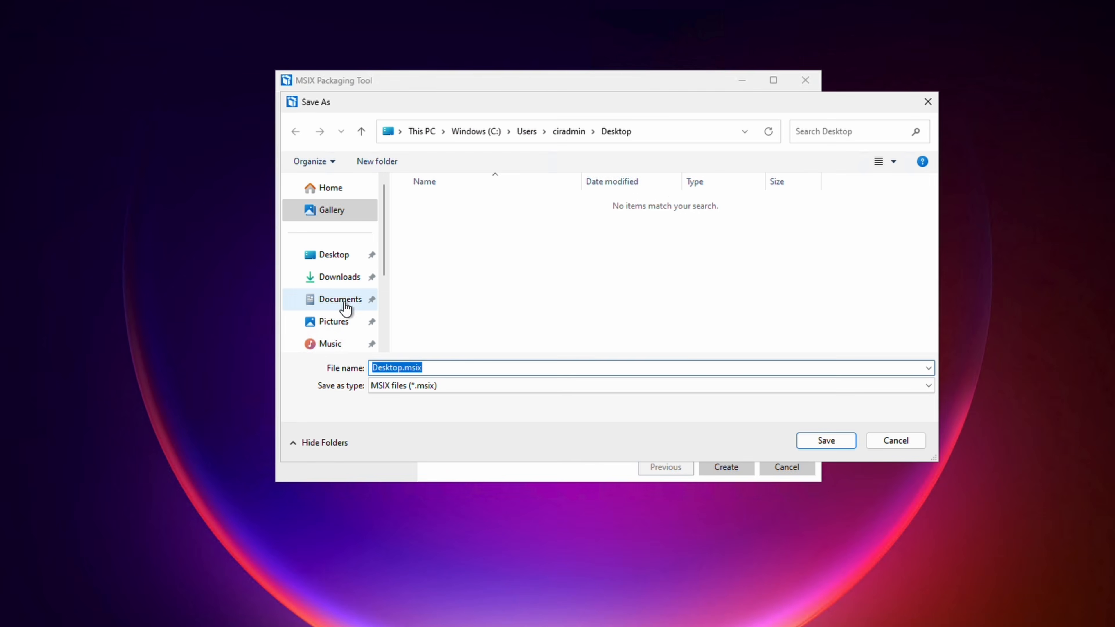
pyautogui.click(345, 308)
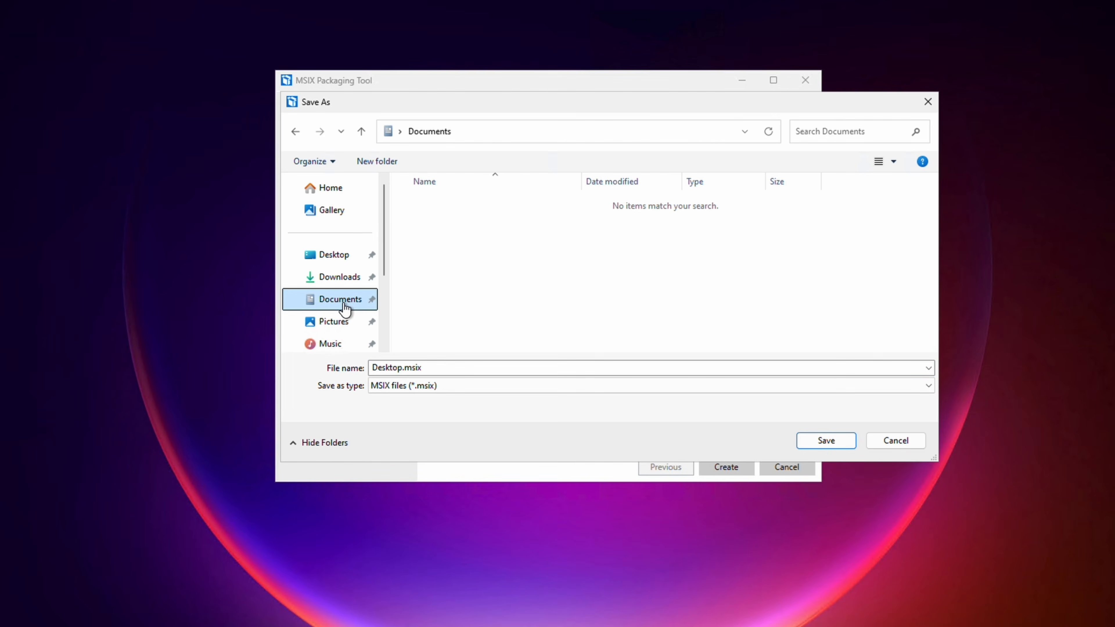
pyautogui.click(380, 161)
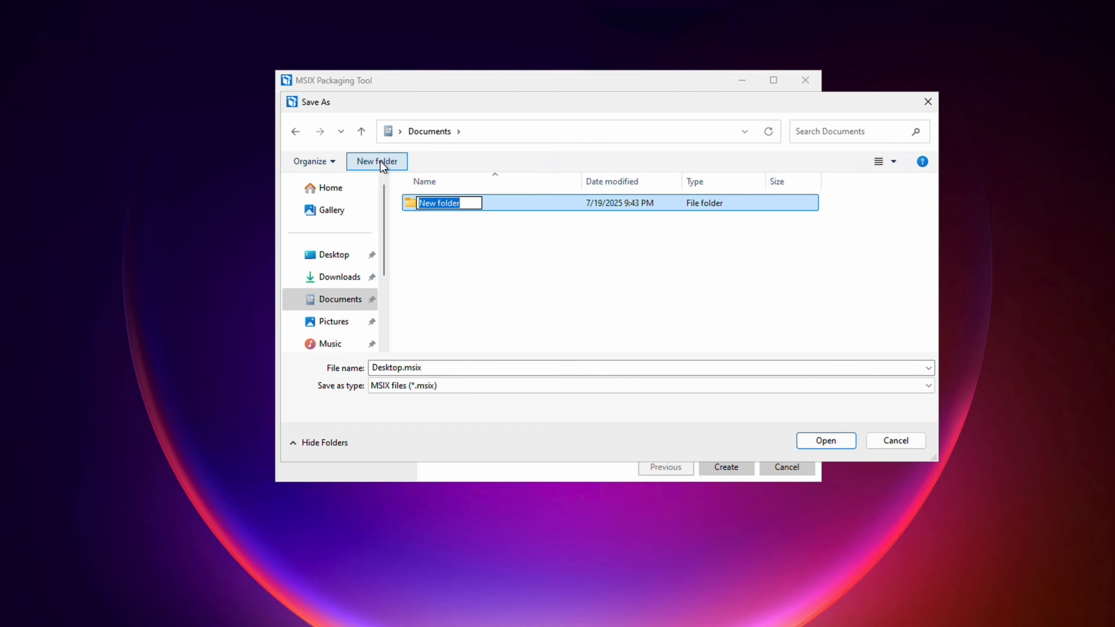
pyautogui.write('Pu')
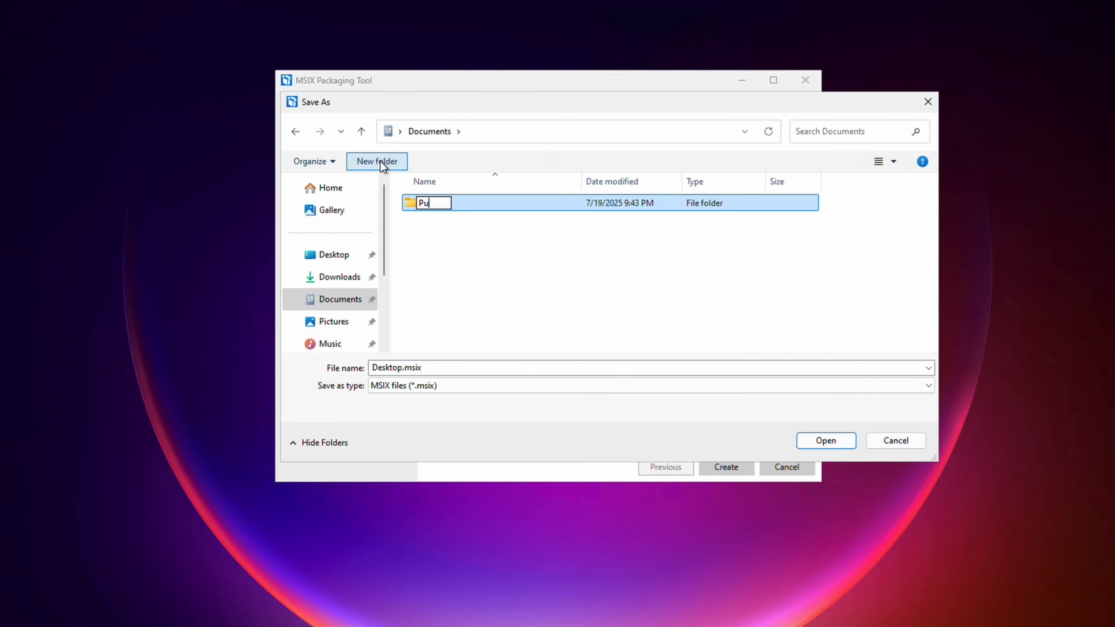
pyautogui.write('TTY0.83')
pyautogui.press('Return')
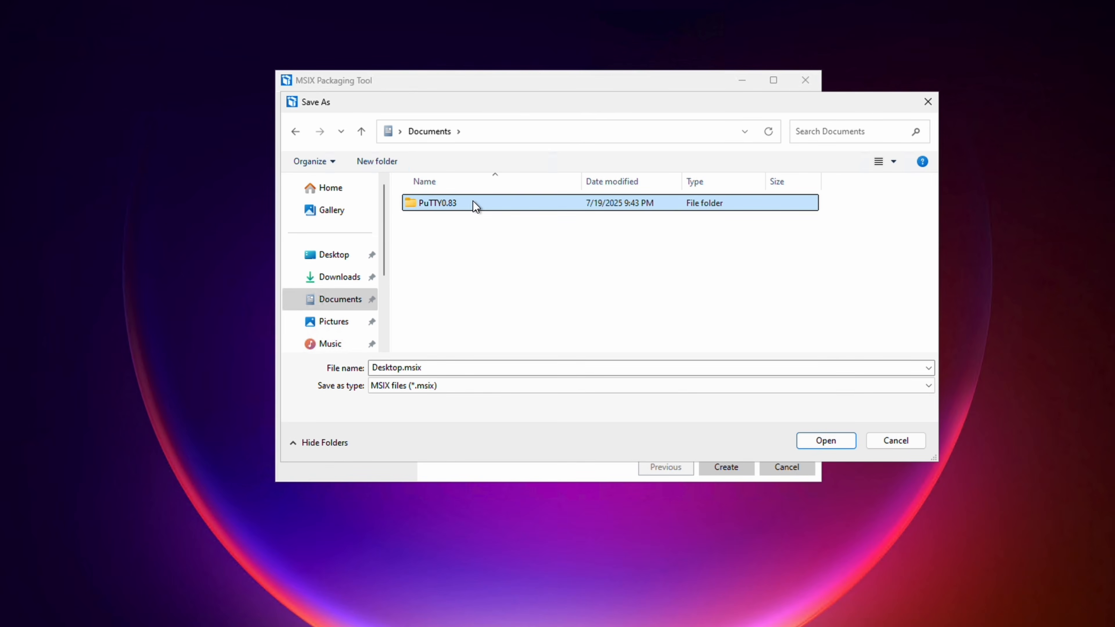
# Set the package to save as PuTTY0.83 inside the PuTTY0.83 folder.
pyautogui.doubleClick(474, 201)
pyautogui.click(438, 390)
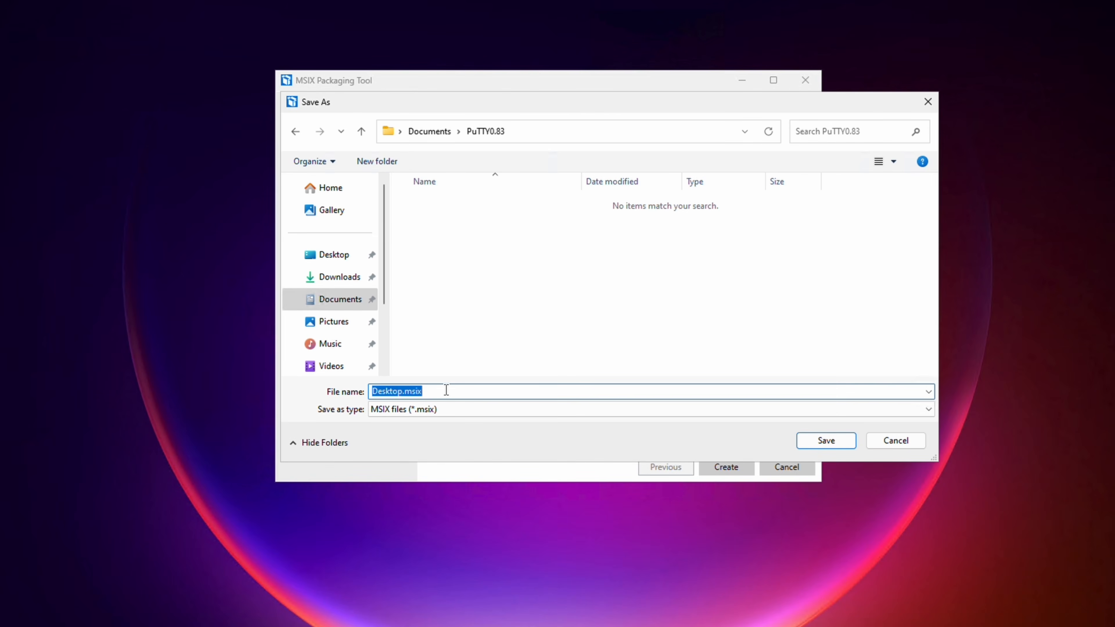
pyautogui.write('PuTTY0.83')
pyautogui.click(832, 437)
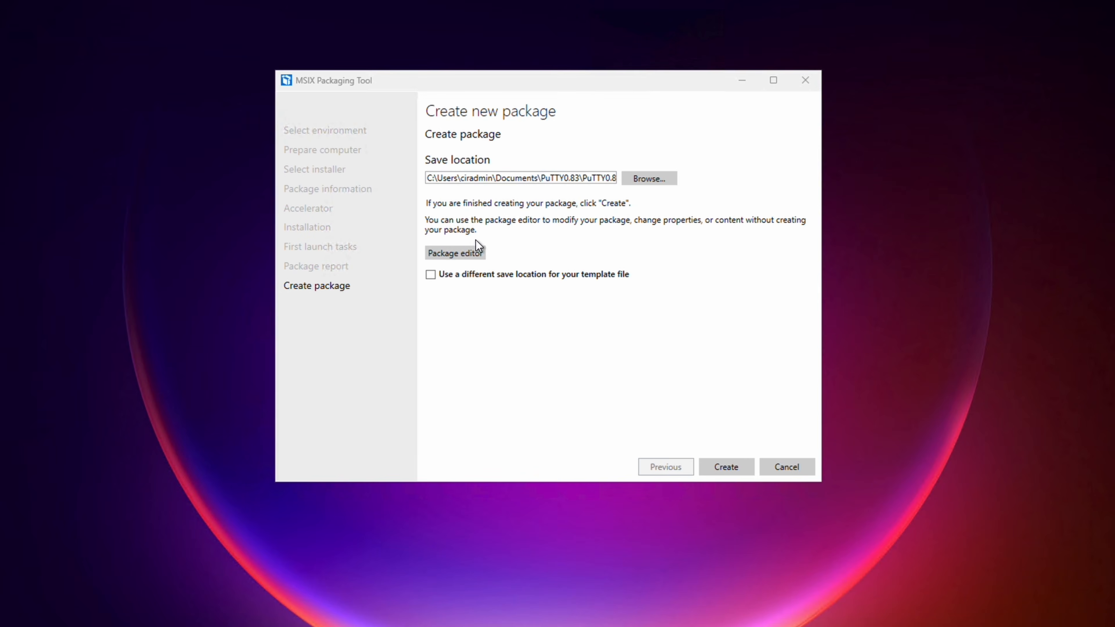
# Open the package editor and open the package's manifest file for manual editing.
pyautogui.click(460, 250)
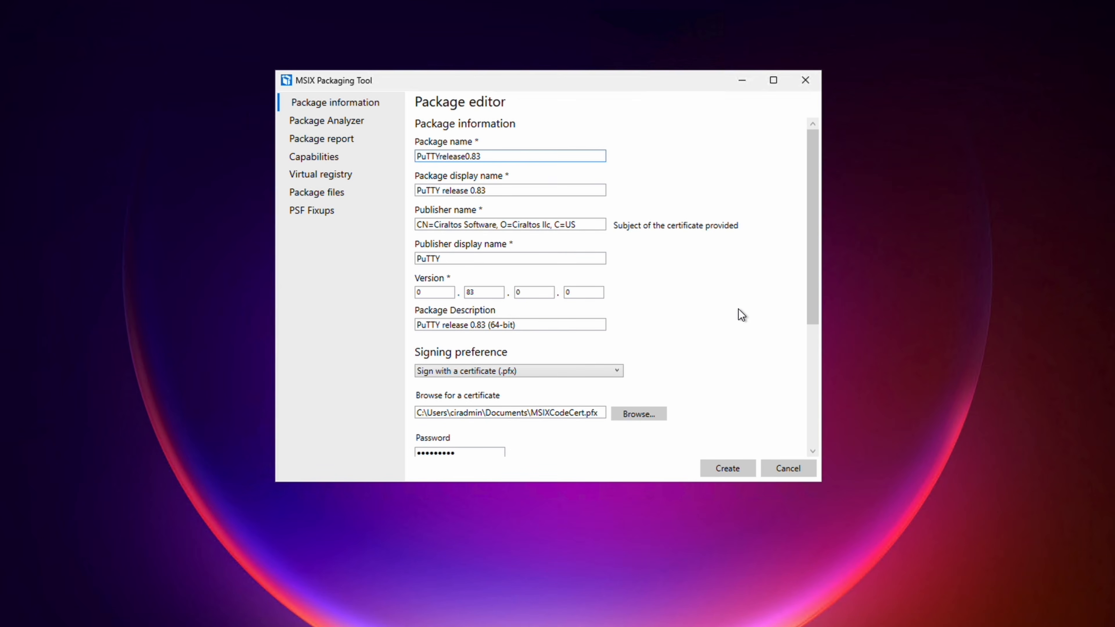
pyautogui.scroll(-5, 741, 315)
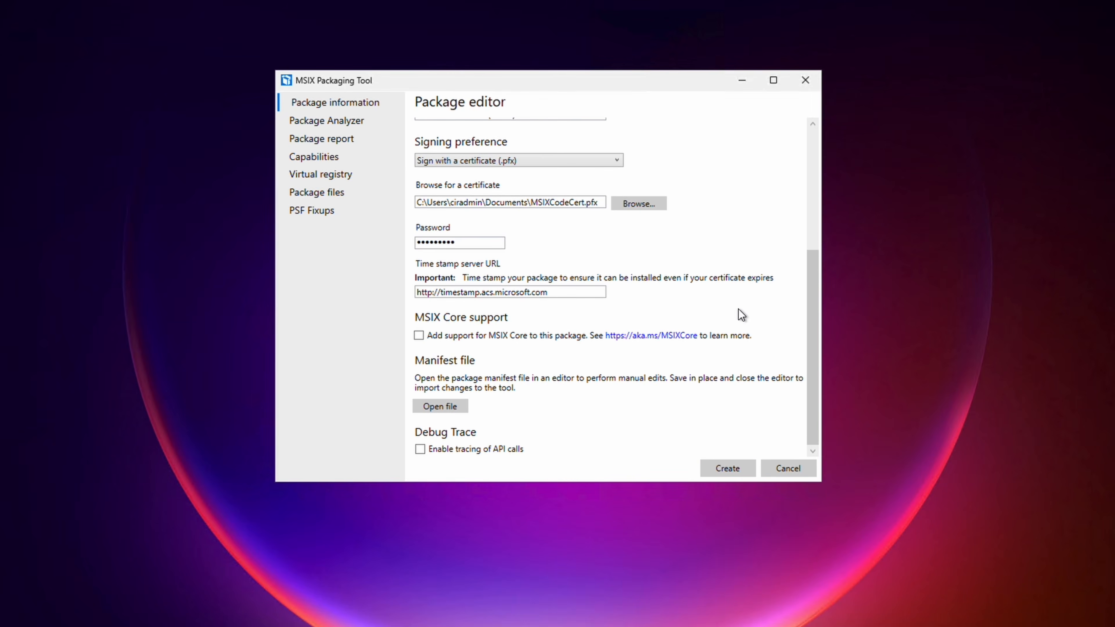
pyautogui.click(451, 406)
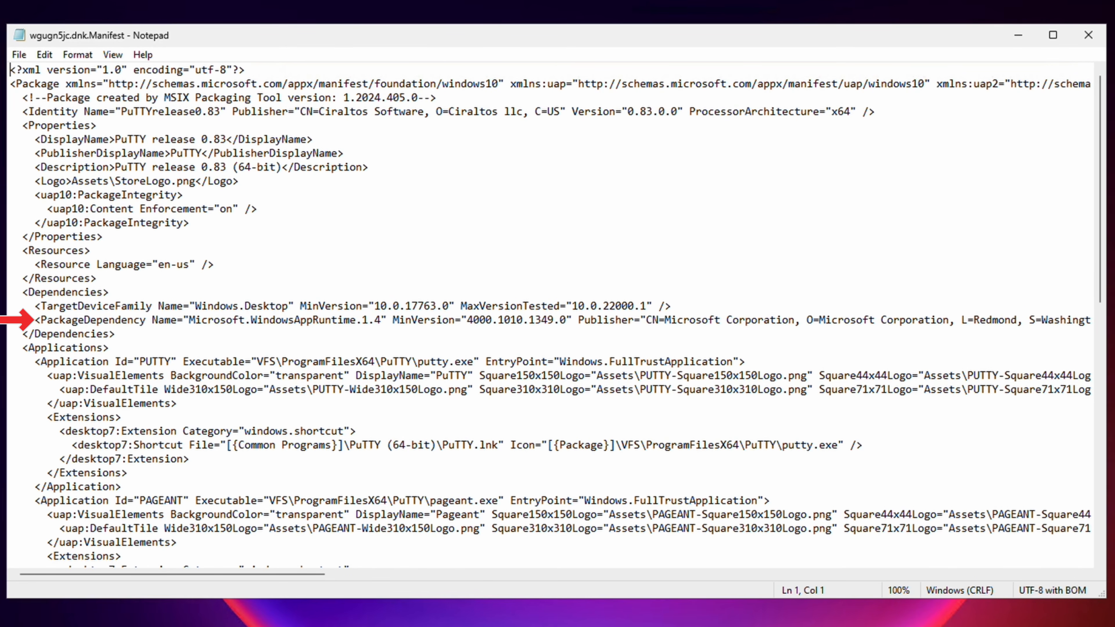
# Delete the Microsoft.WindowsAppRuntime.1.4 PackageDependency line from the manifest's Dependencies section, leaving no blank line.
pyautogui.moveTo(35, 320); pyautogui.dragTo(1096, 321)
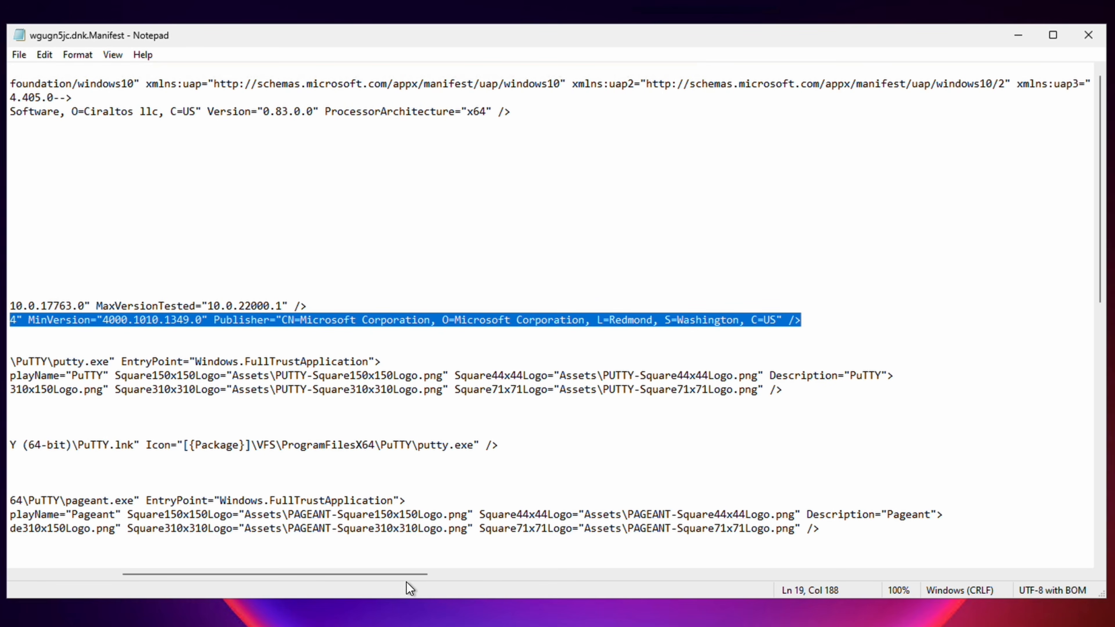
pyautogui.moveTo(405, 574); pyautogui.dragTo(172, 573)
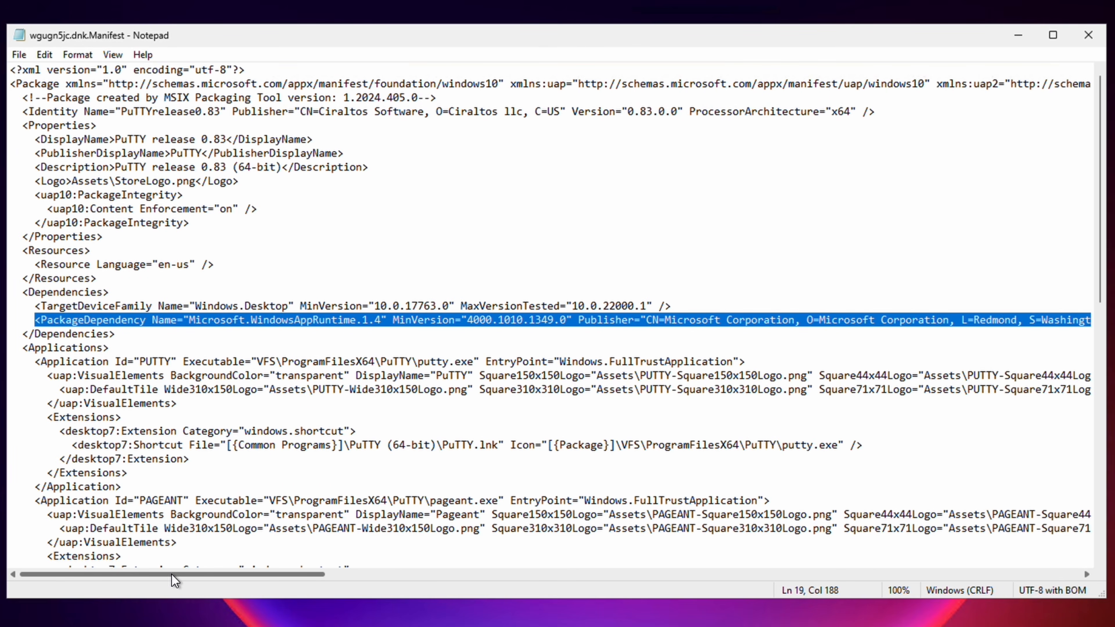
pyautogui.press('Delete')
pyautogui.press('BackSpace')
pyautogui.press('BackSpace')
pyautogui.press('BackSpace')
pyautogui.press('BackSpace')
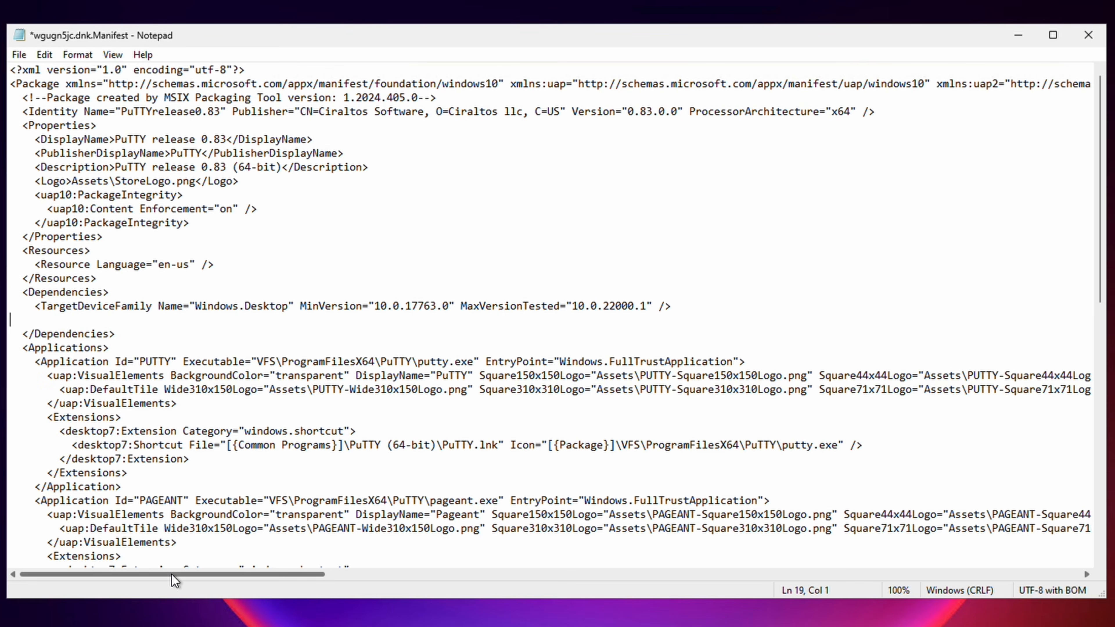
pyautogui.press('BackSpace')
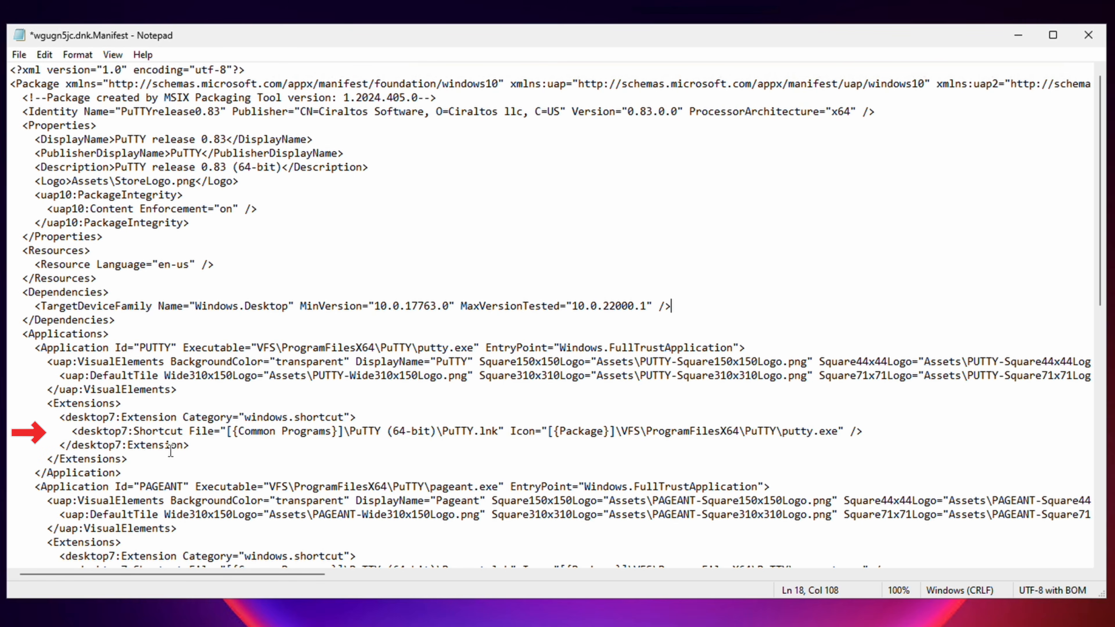
# Remove the desktop7 shortcut extension block from the PUTTY application in the manifest, then save and close the file.
pyautogui.moveTo(211, 446); pyautogui.dragTo(8, 417)
pyautogui.press('BackSpace')
pyautogui.press('BackSpace')
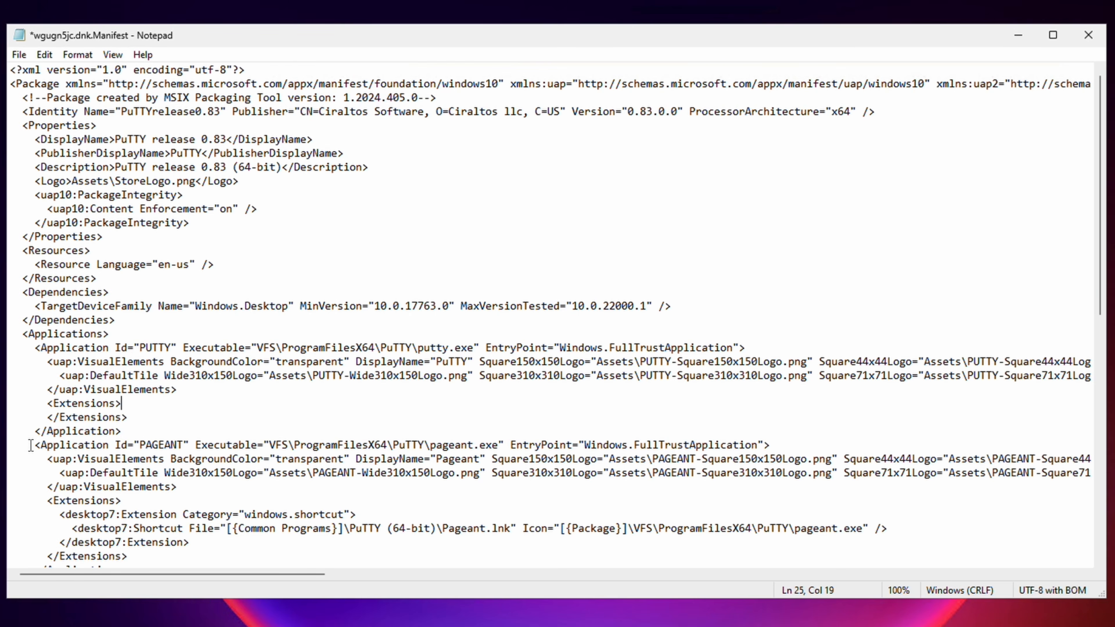
pyautogui.click(19, 54)
pyautogui.click(52, 126)
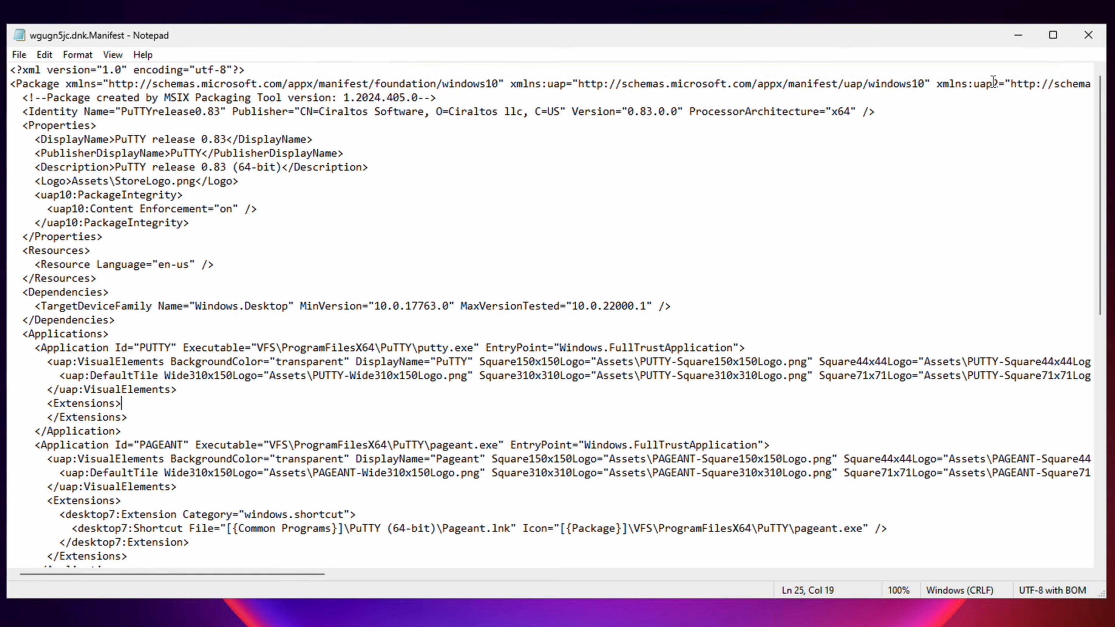
pyautogui.click(1079, 41)
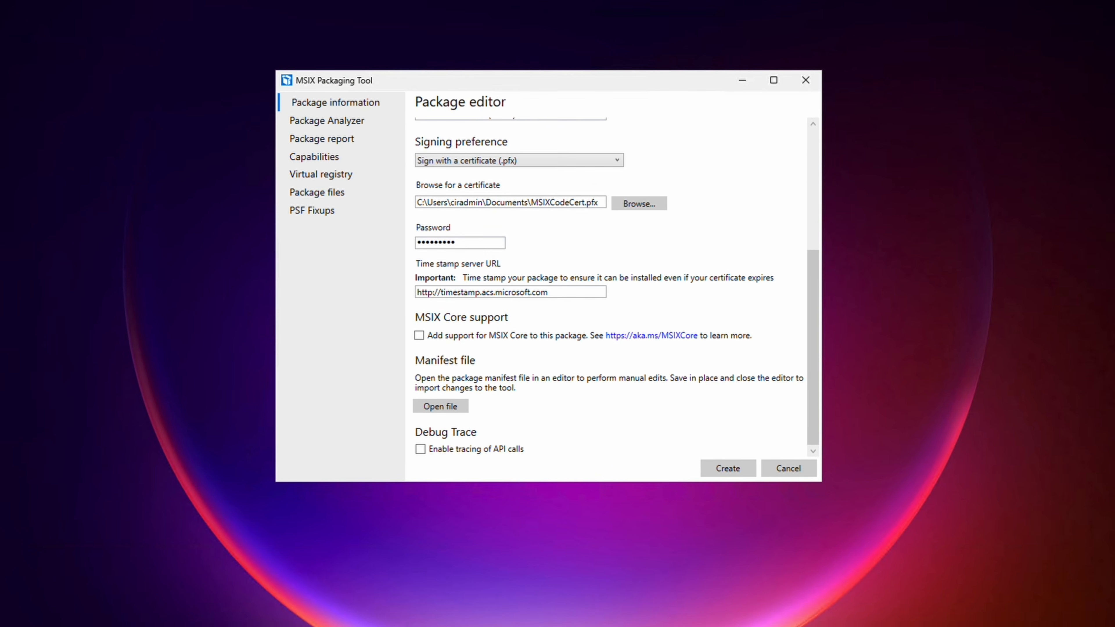
# Create the PuTTY package under its suggested file name in the PuTTY0.83 folder in Documents and dismiss the completion dialog.
pyautogui.click(736, 468)
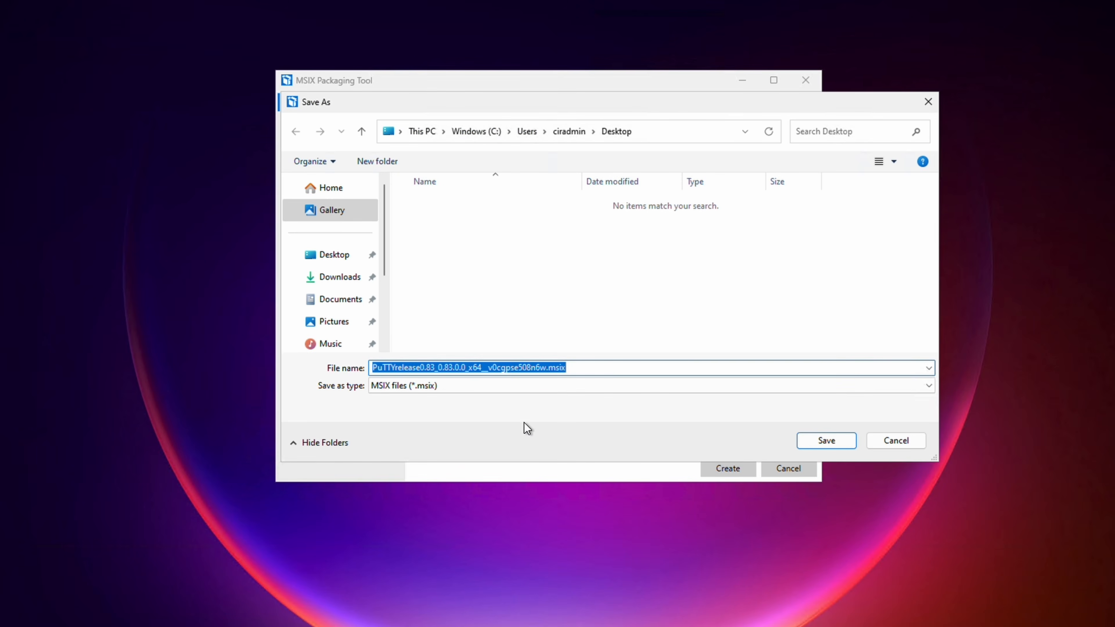
pyautogui.click(327, 299)
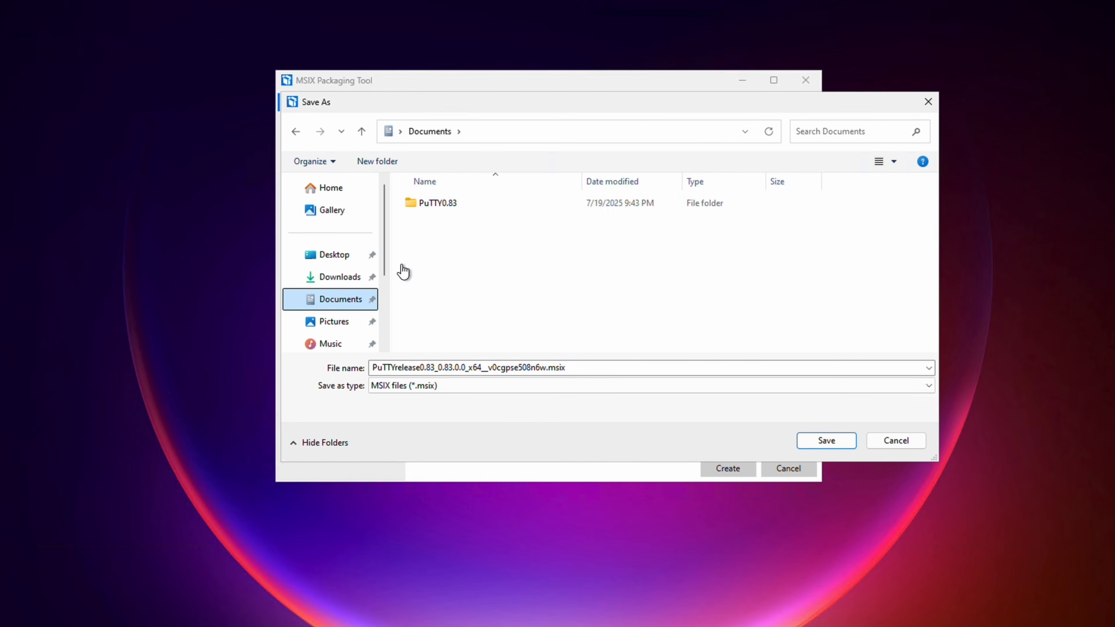
pyautogui.click(439, 204)
pyautogui.doubleClick(439, 204)
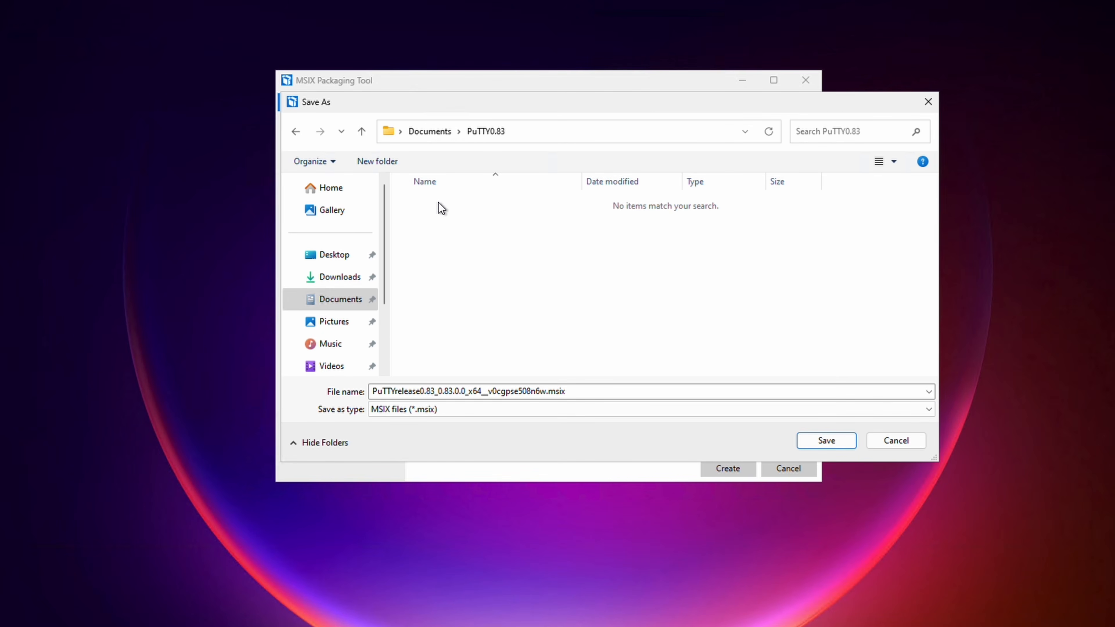
pyautogui.click(827, 440)
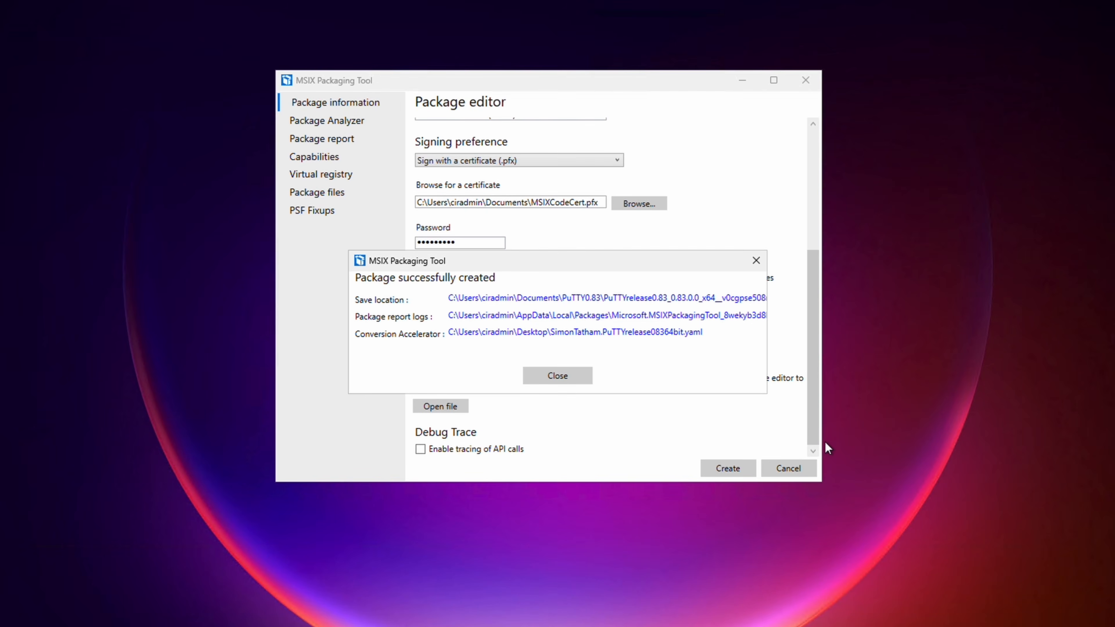
pyautogui.click(557, 380)
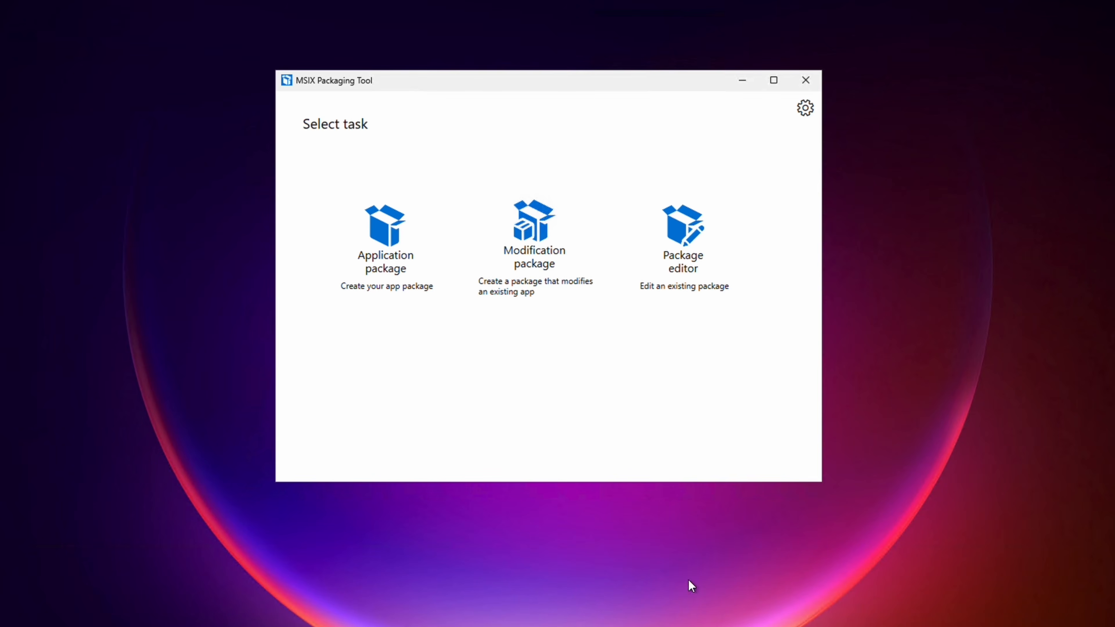
# Start a new application package on this computer and disable Windows Search while preparing the computer.
pyautogui.click(404, 253)
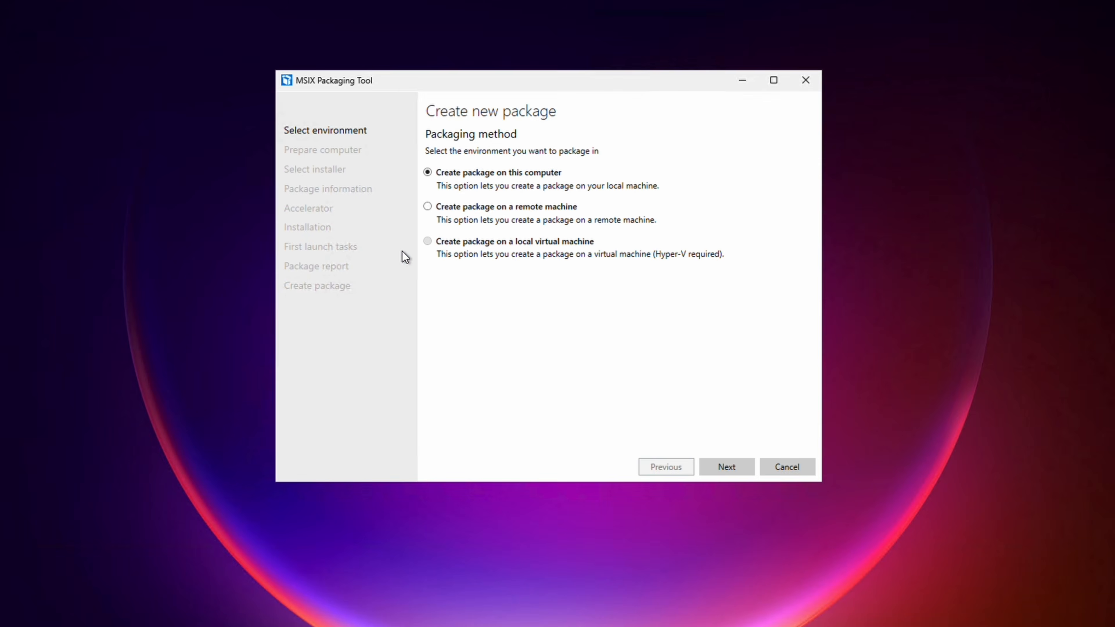
pyautogui.click(726, 467)
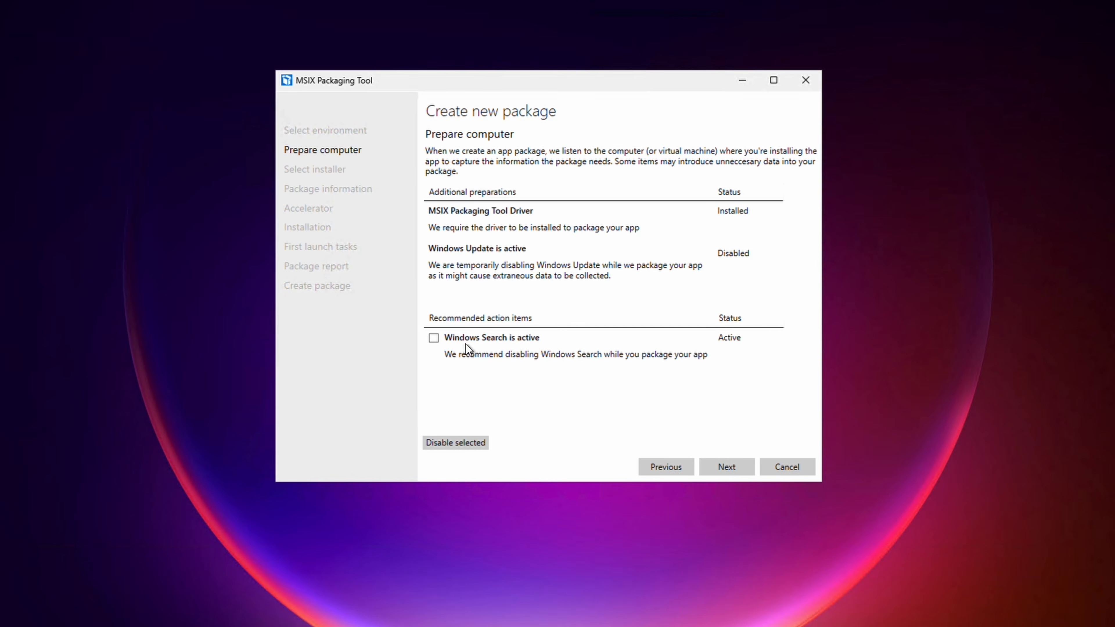
pyautogui.click(434, 339)
pyautogui.click(463, 447)
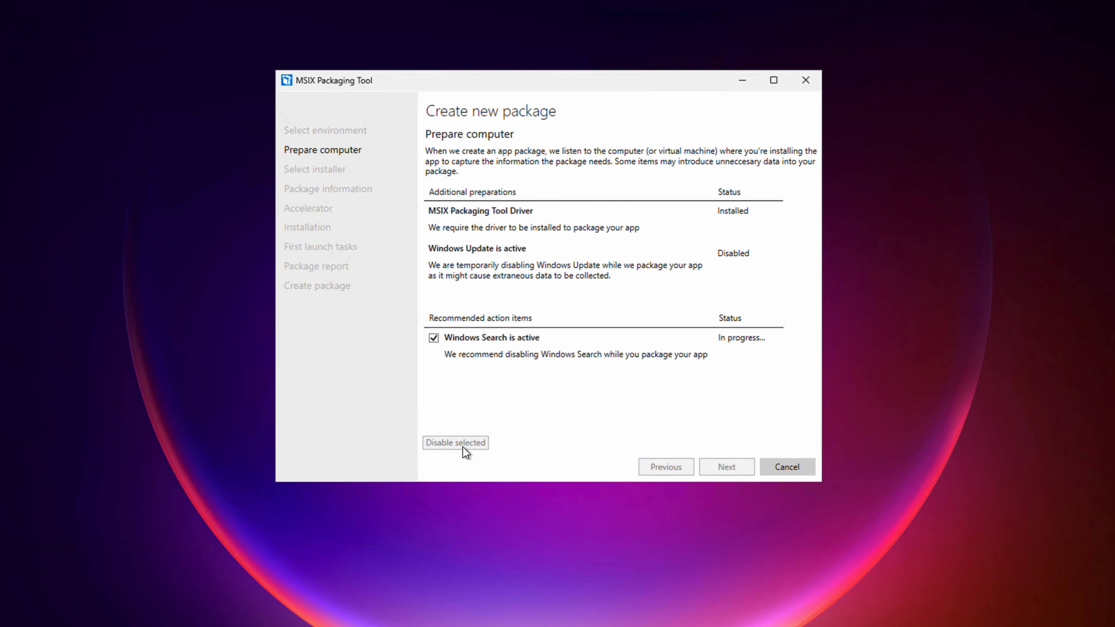
pyautogui.click(724, 471)
# Choose vlc-3.0.21-win64.exe from Documents as the installer to package.
pyautogui.click(646, 180)
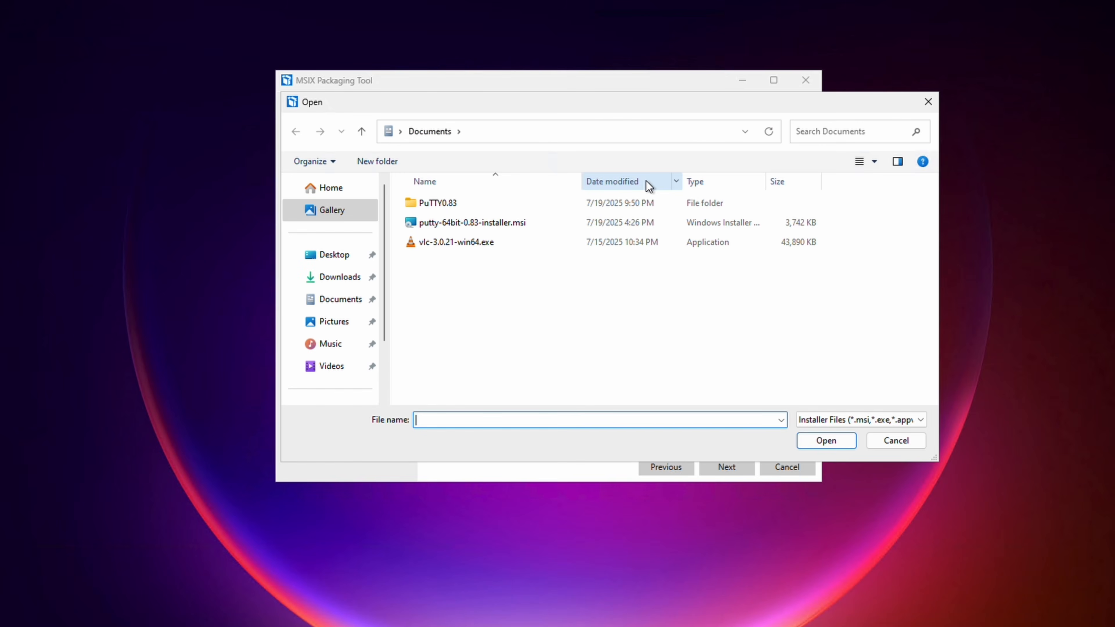
pyautogui.click(500, 246)
pyautogui.click(825, 440)
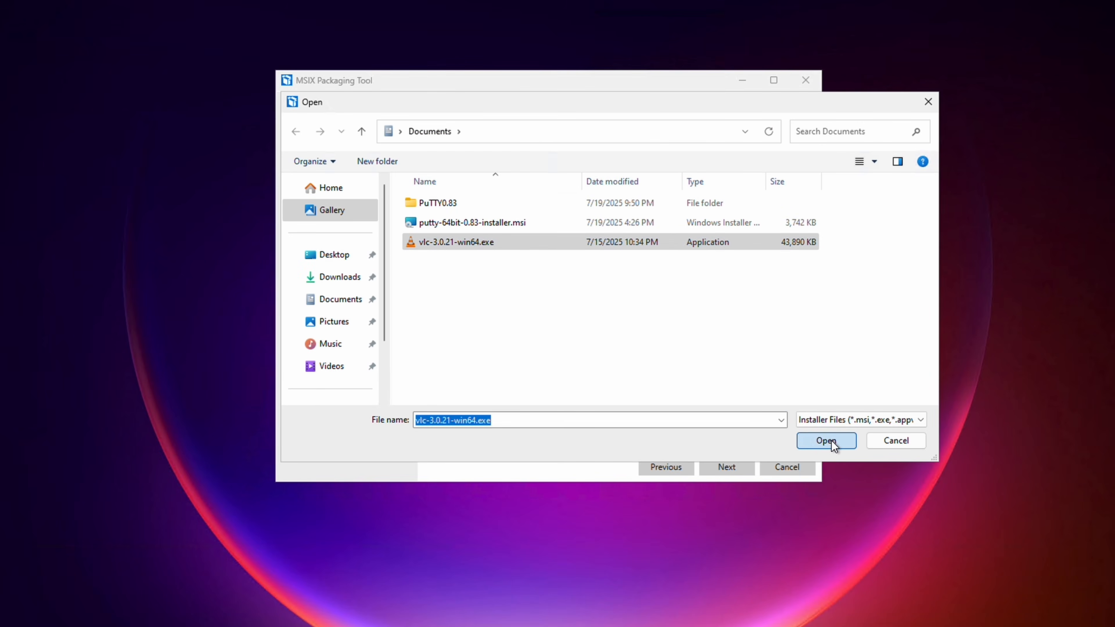
# Set the package to be signed with the MSIXCodeCert.pfx certificate from Documents and enter the certificate password.
pyautogui.click(618, 356)
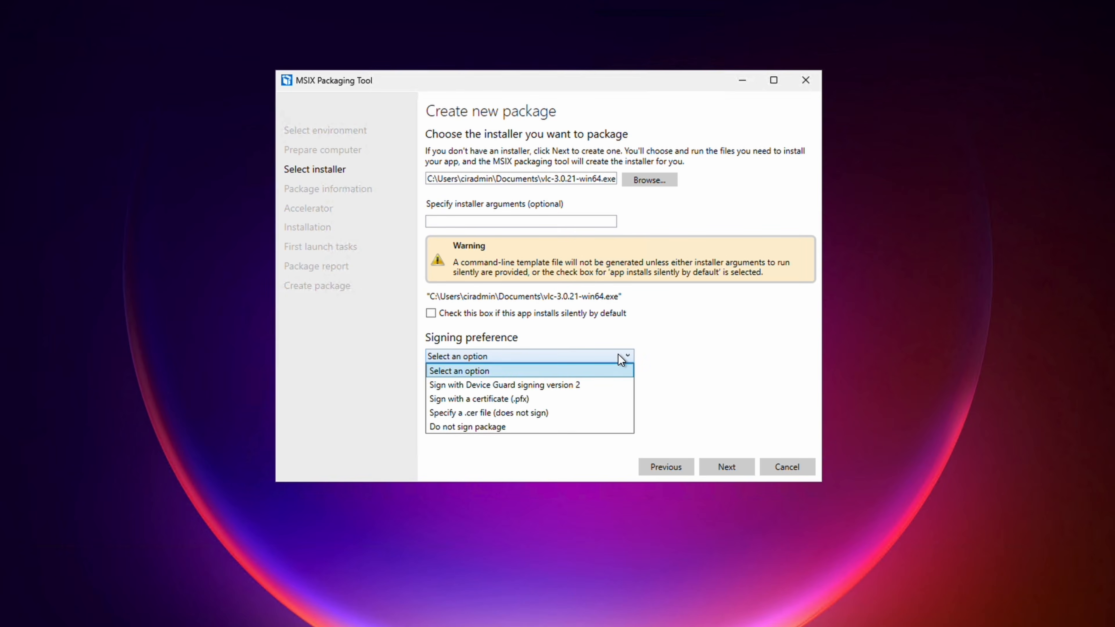
pyautogui.click(606, 399)
pyautogui.click(646, 397)
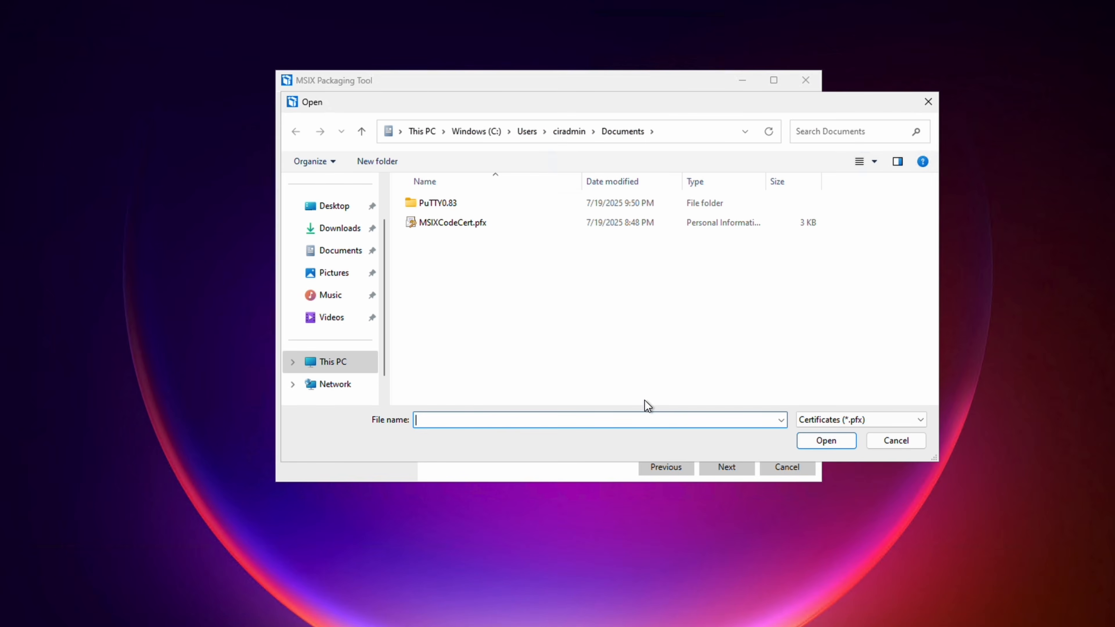
pyautogui.click(503, 223)
pyautogui.click(827, 440)
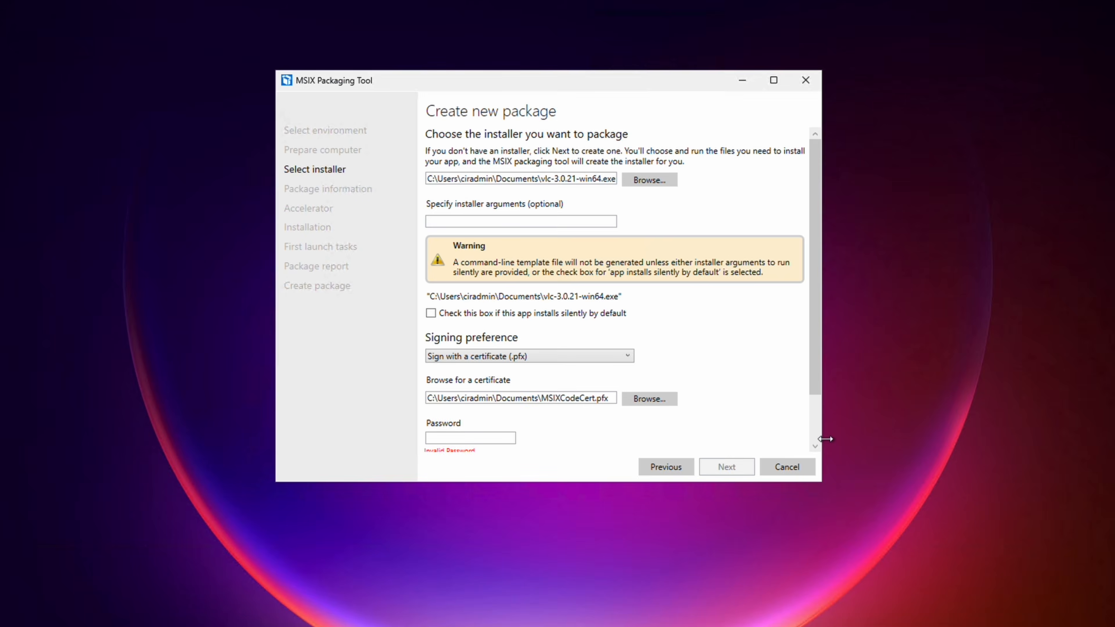
pyautogui.click(483, 438)
pyautogui.write('••••••••••')
pyautogui.scroll(-1, 597, 437)
pyautogui.click(569, 444)
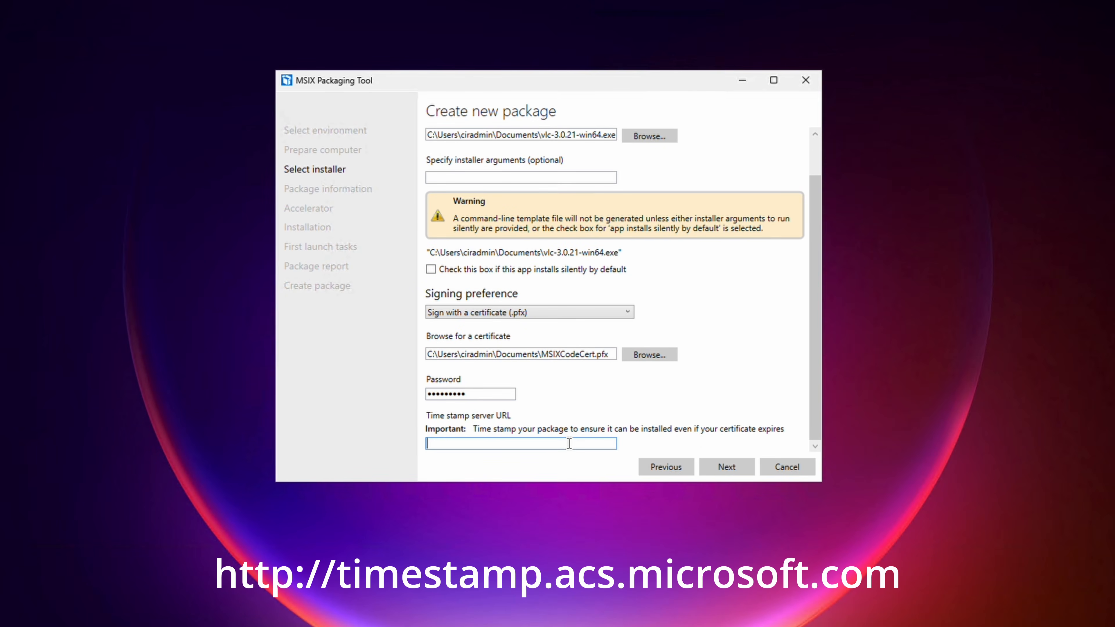
pyautogui.rightClick(569, 444)
pyautogui.click(606, 483)
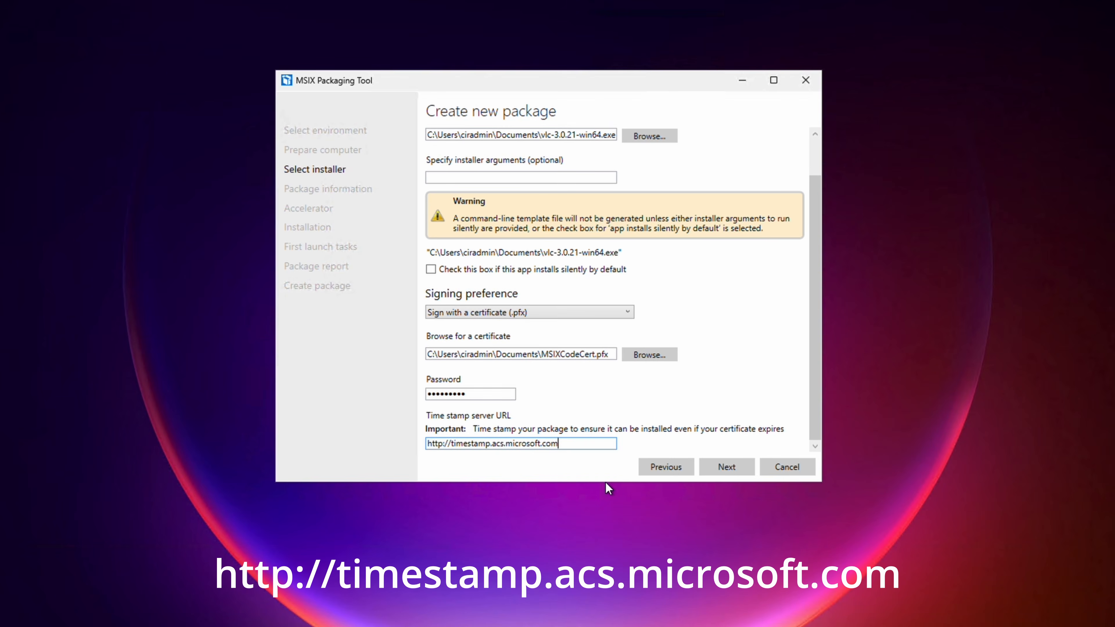
pyautogui.click(714, 471)
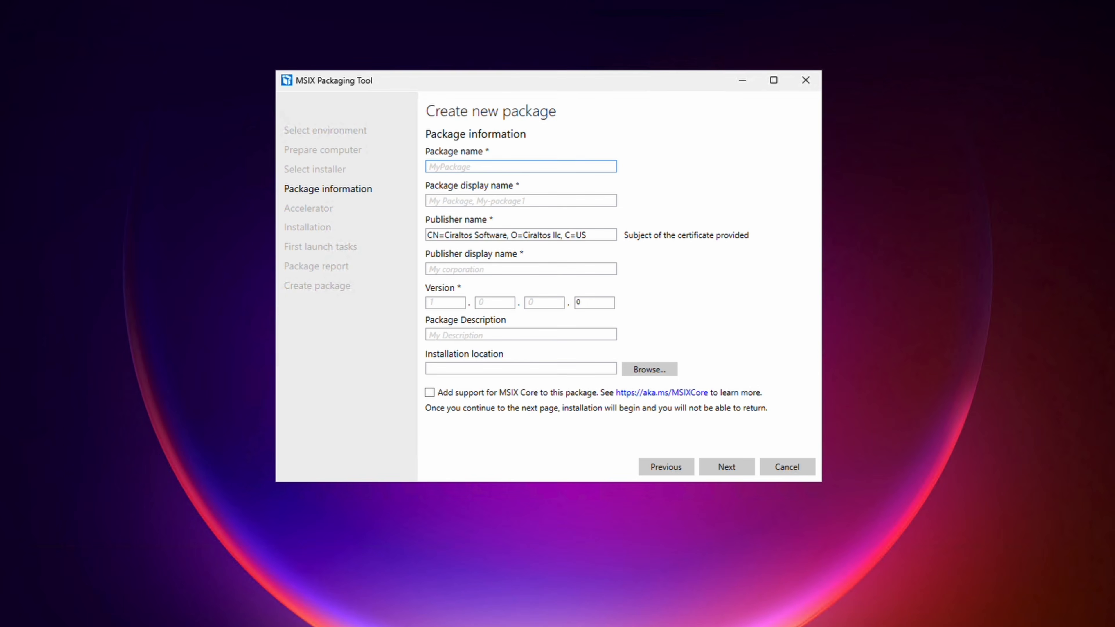
# Set the package name to VLCPlayer3.0.21, the package display name to VLCPlayer and the publisher display name to VLC.
pyautogui.write('VLCPlayer3.0.21')
pyautogui.click(583, 200)
pyautogui.write('VLC')
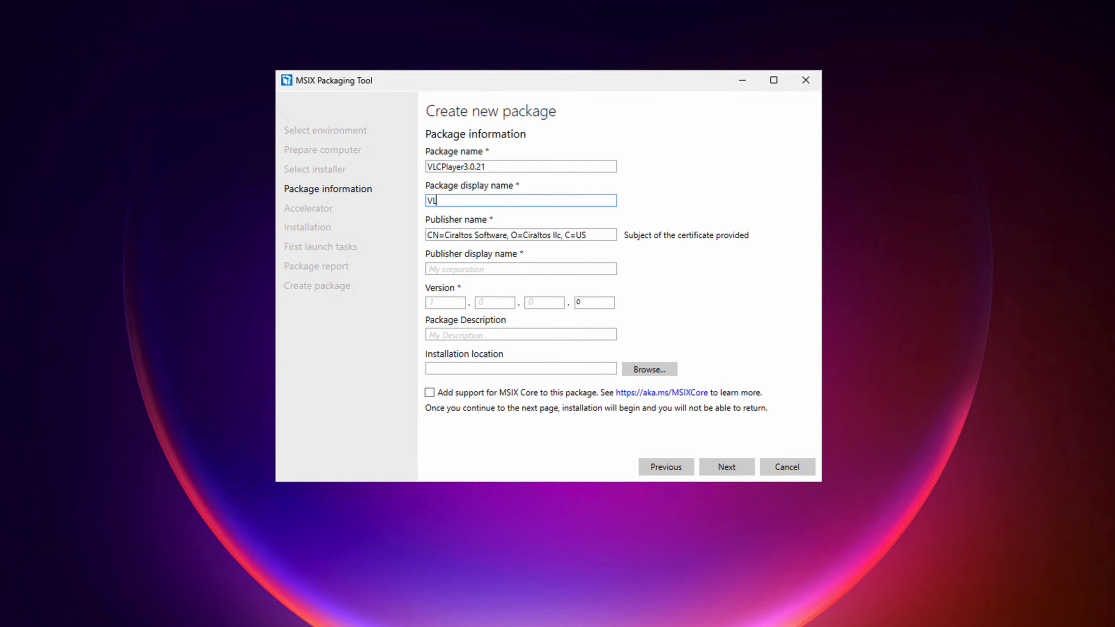
pyautogui.write('Player')
pyautogui.click(575, 268)
pyautogui.write('VLC')
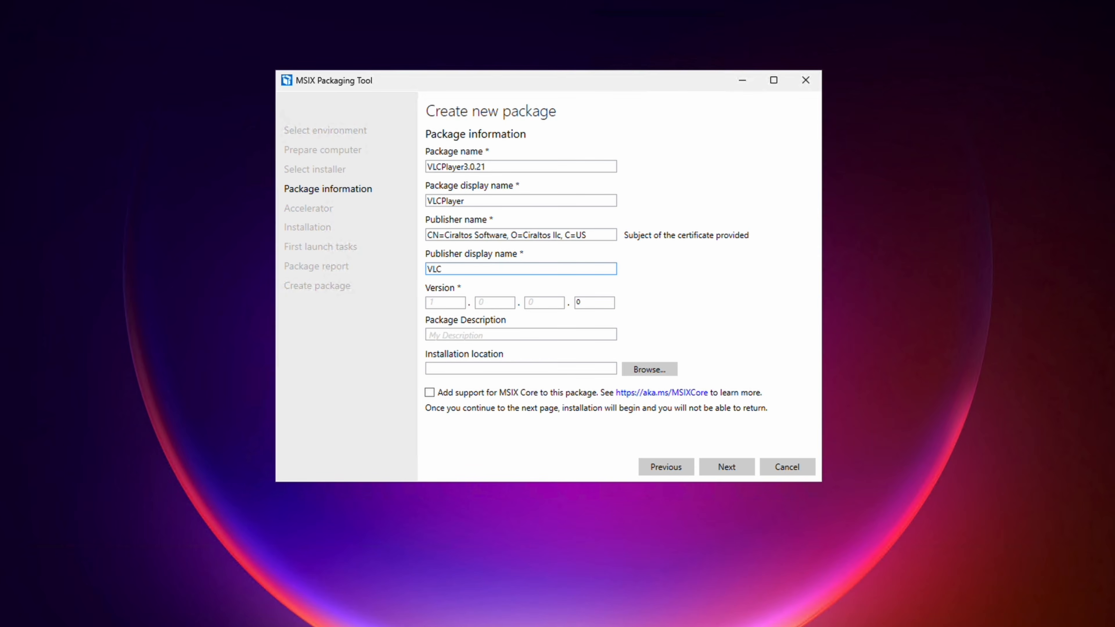
# Set the package version to 3.0.21.0 and the description to VLC Player, then accept the package information.
pyautogui.press('Tab')
pyautogui.write('3')
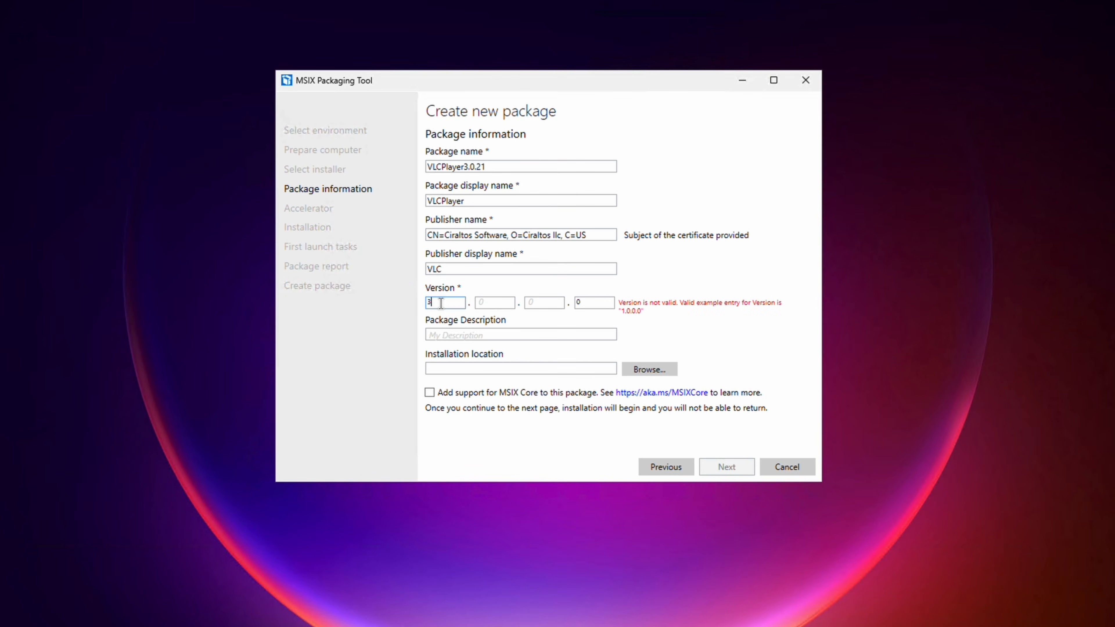
pyautogui.press('Tab')
pyautogui.write('0')
pyautogui.press('Tab')
pyautogui.write('21')
pyautogui.click(475, 334)
pyautogui.write('V')
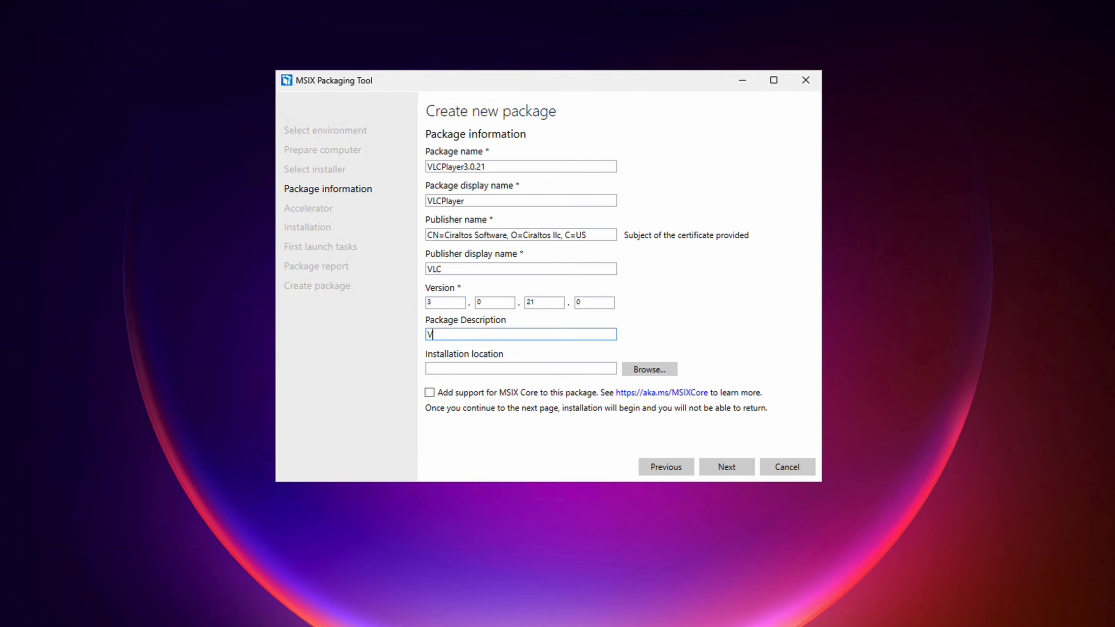
pyautogui.write('LC Player')
pyautogui.click(723, 469)
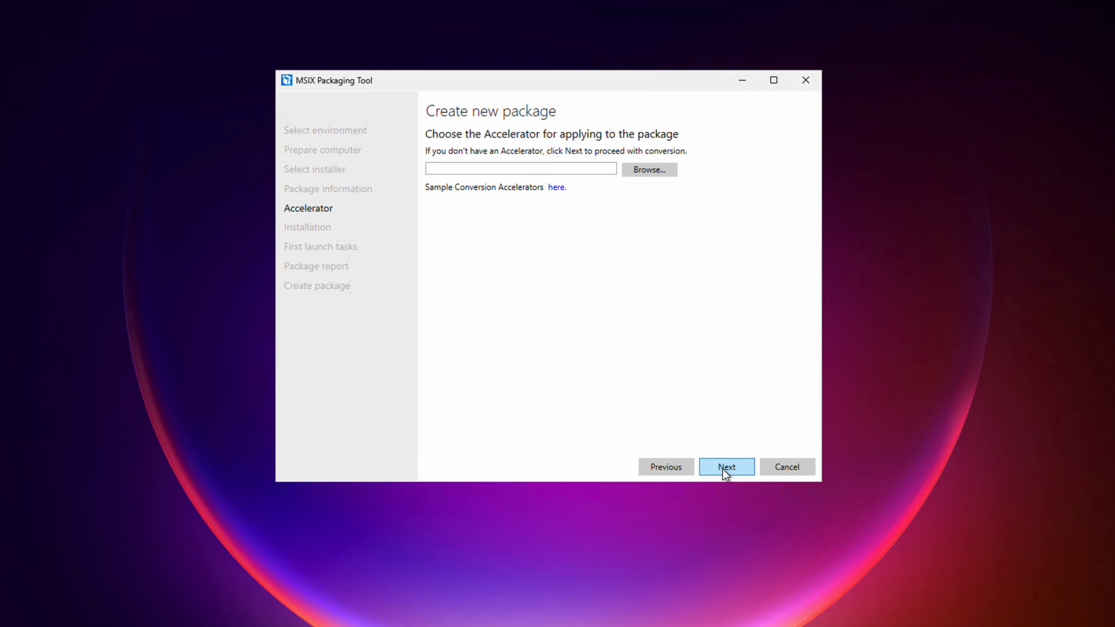
# Continue without an accelerator, start the VLC setup in English and accept its license agreement.
pyautogui.click(723, 469)
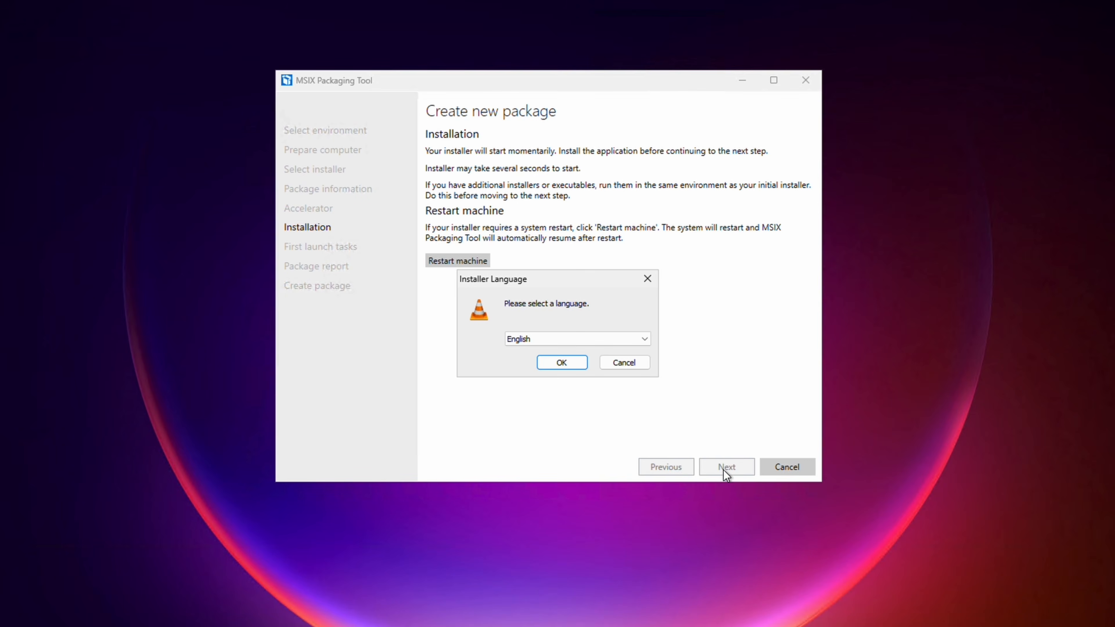
pyautogui.click(562, 363)
pyautogui.click(630, 445)
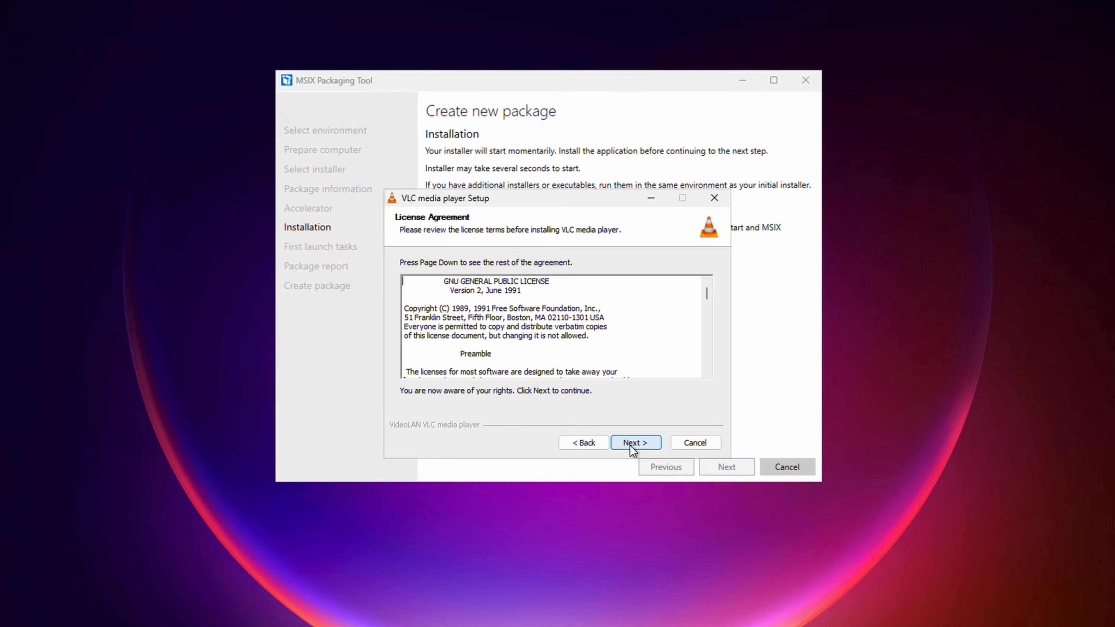
pyautogui.click(630, 445)
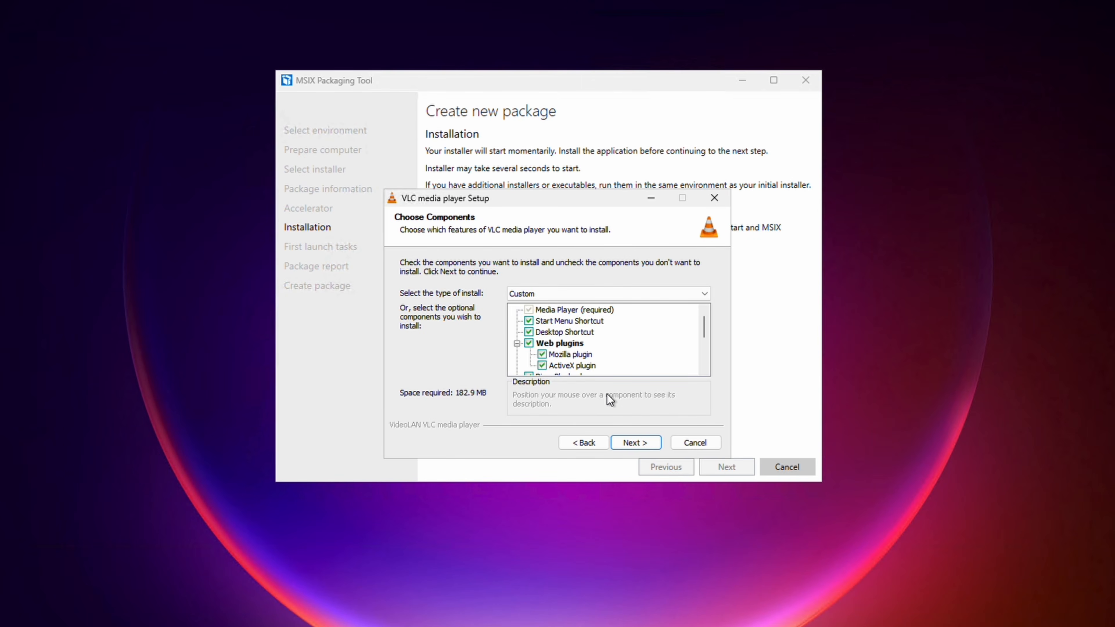
# Install VLC media player without the desktop shortcut and finish the setup without running the player.
pyautogui.click(589, 333)
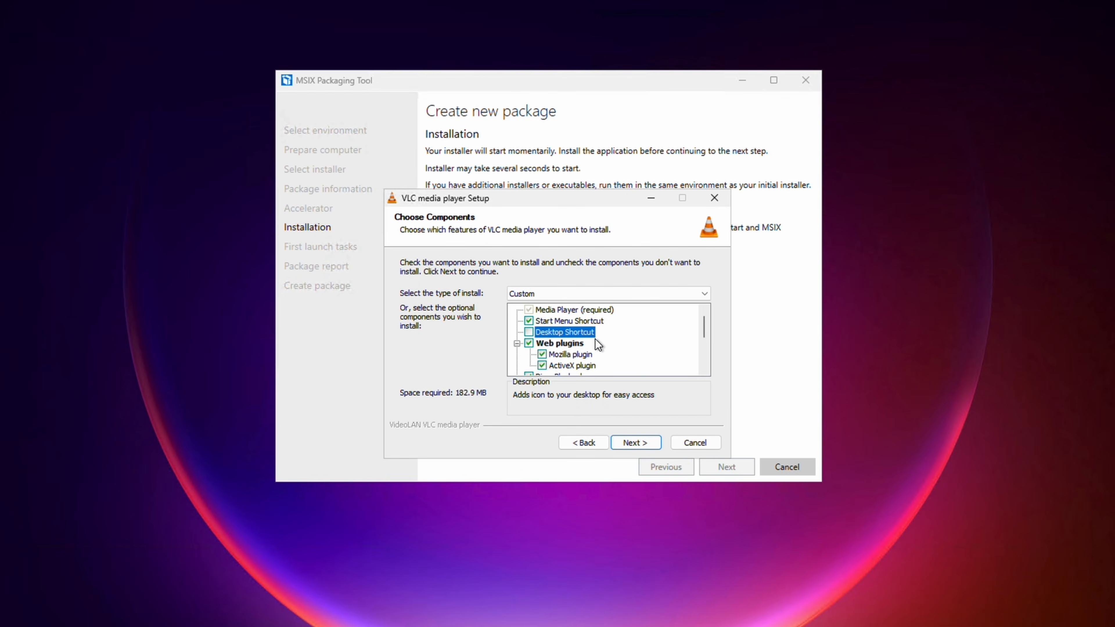
pyautogui.click(634, 443)
pyautogui.click(634, 442)
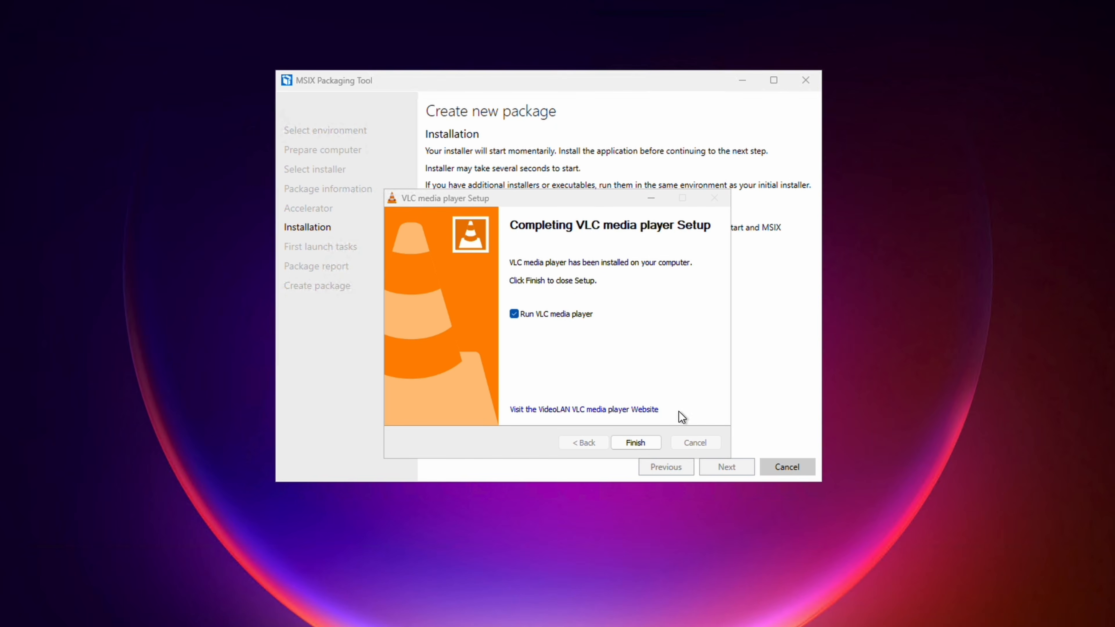
pyautogui.click(514, 313)
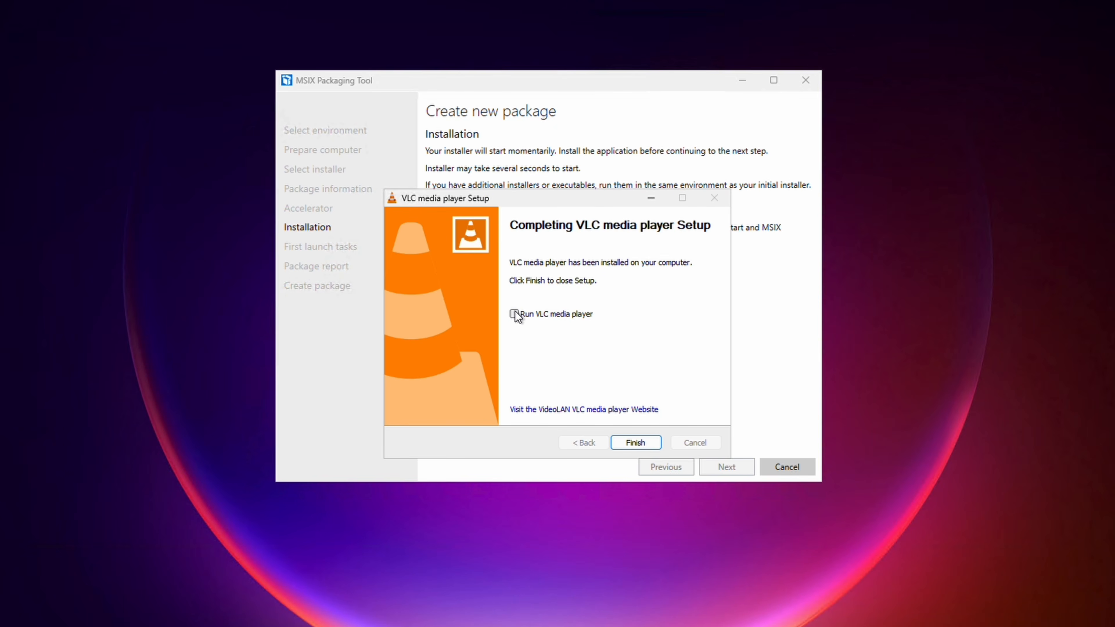
pyautogui.click(640, 441)
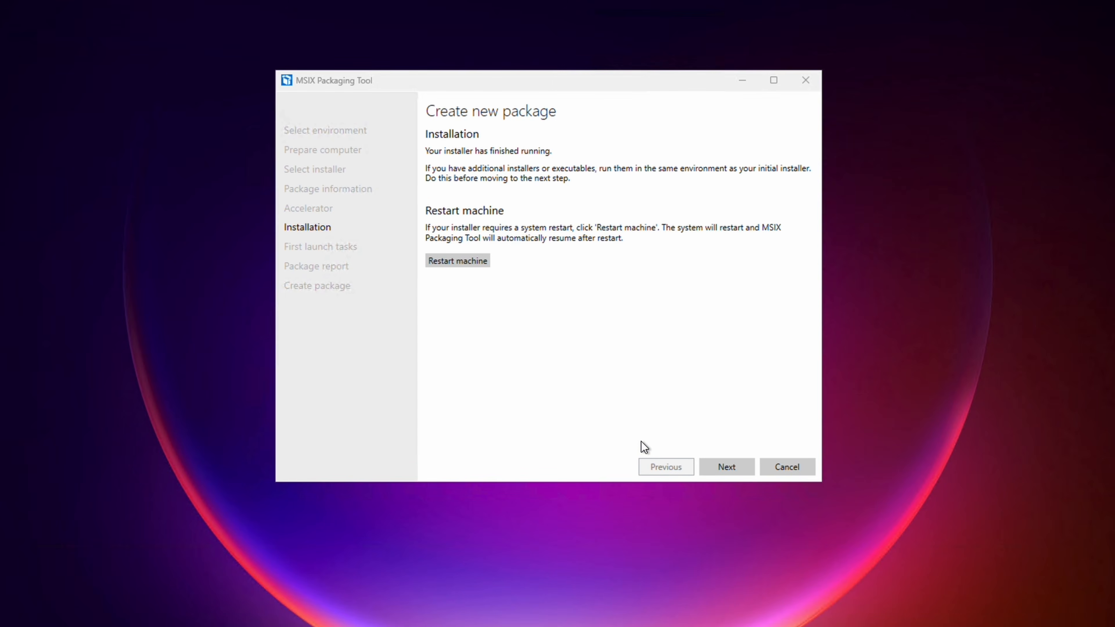
# Continue past the installation stage, run the vlc.exe entry point as a first launch task, and close the privacy dialog and player.
pyautogui.click(722, 472)
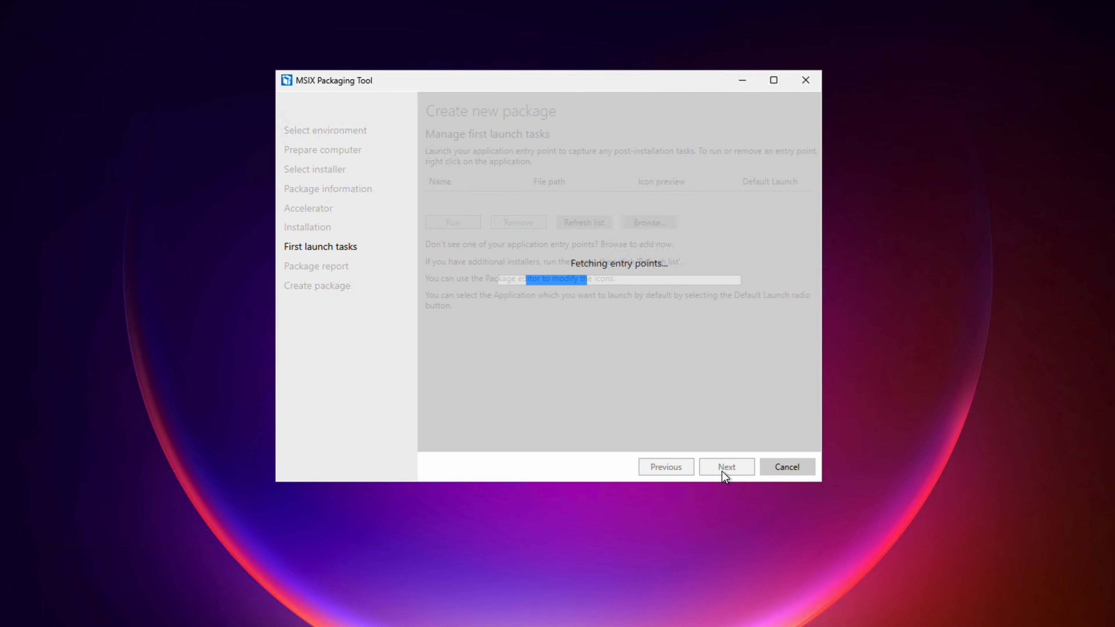
pyautogui.click(704, 210)
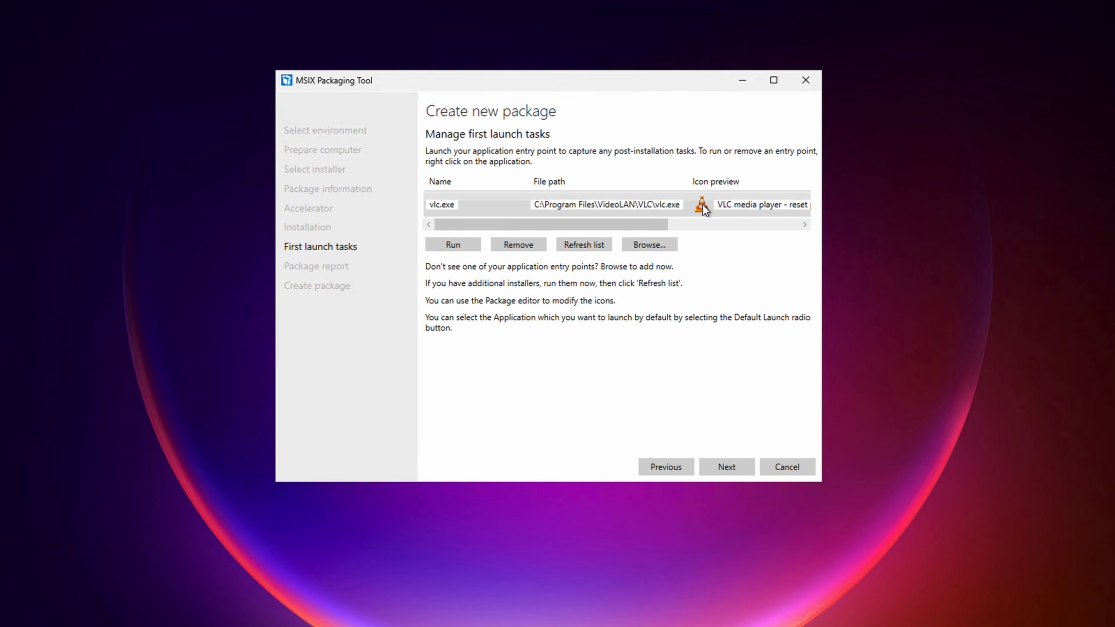
pyautogui.rightClick(703, 207)
pyautogui.click(718, 213)
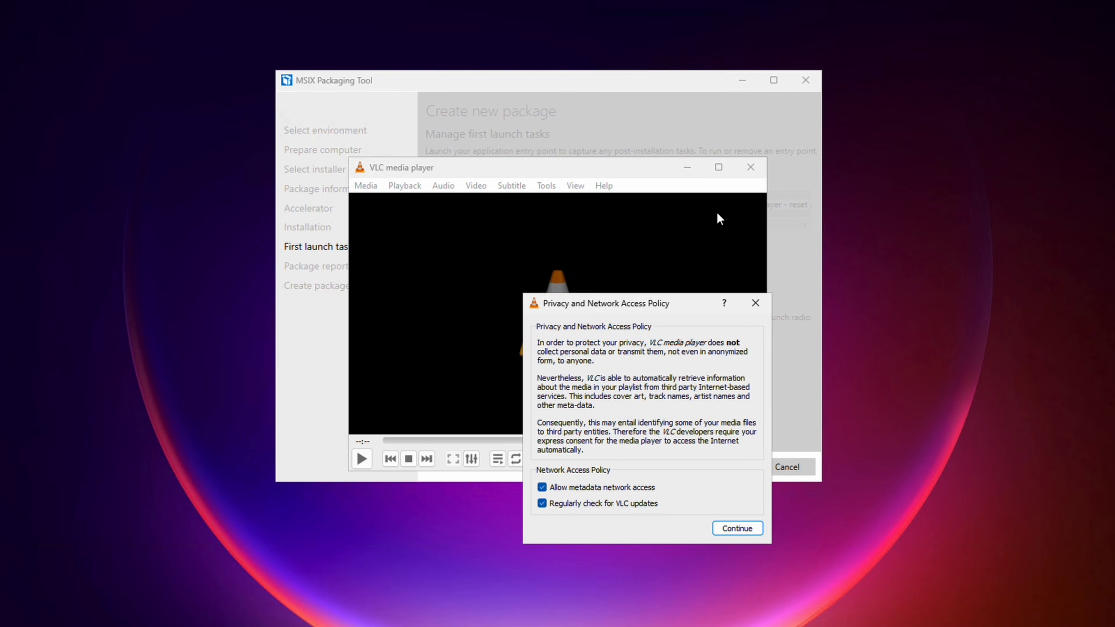
pyautogui.click(758, 301)
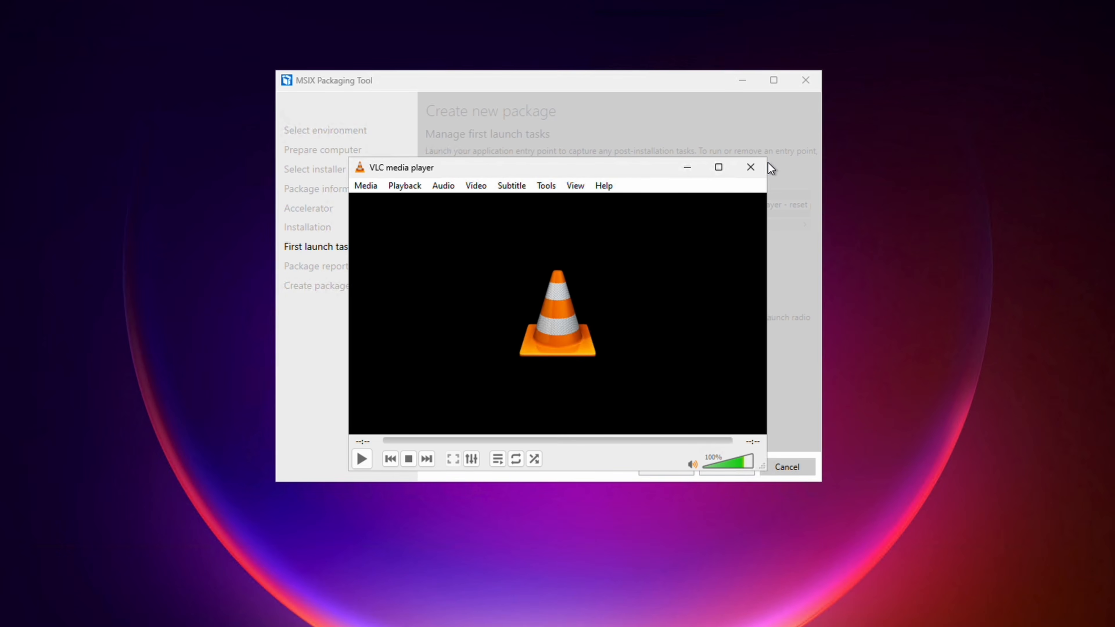
pyautogui.click(751, 168)
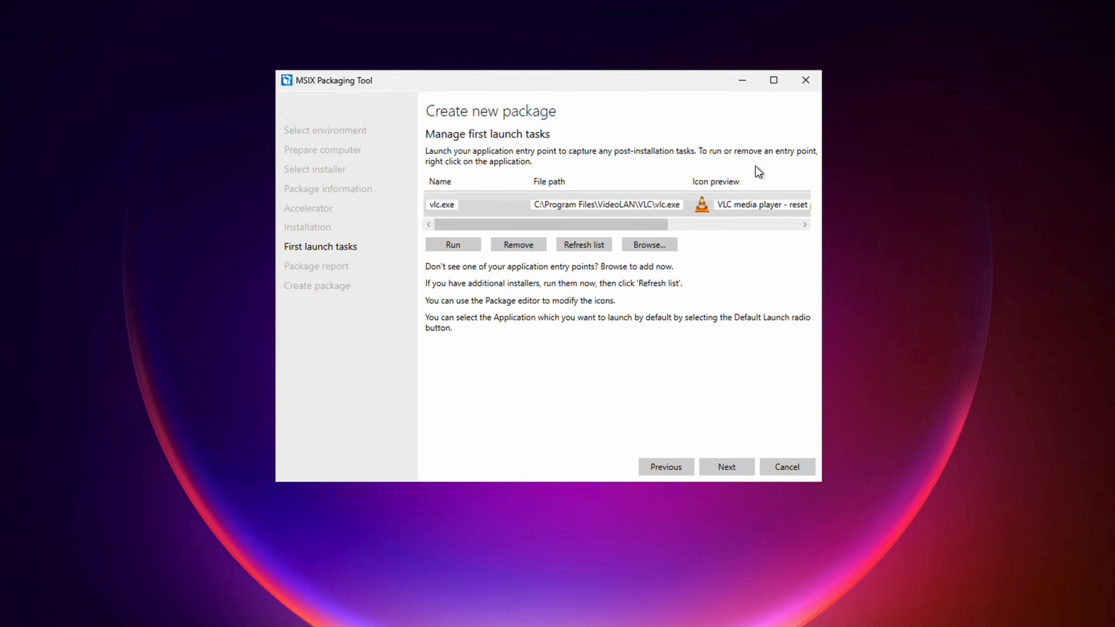
# Confirm that the first launch capture is done and accept the package report without changing the services.
pyautogui.click(732, 472)
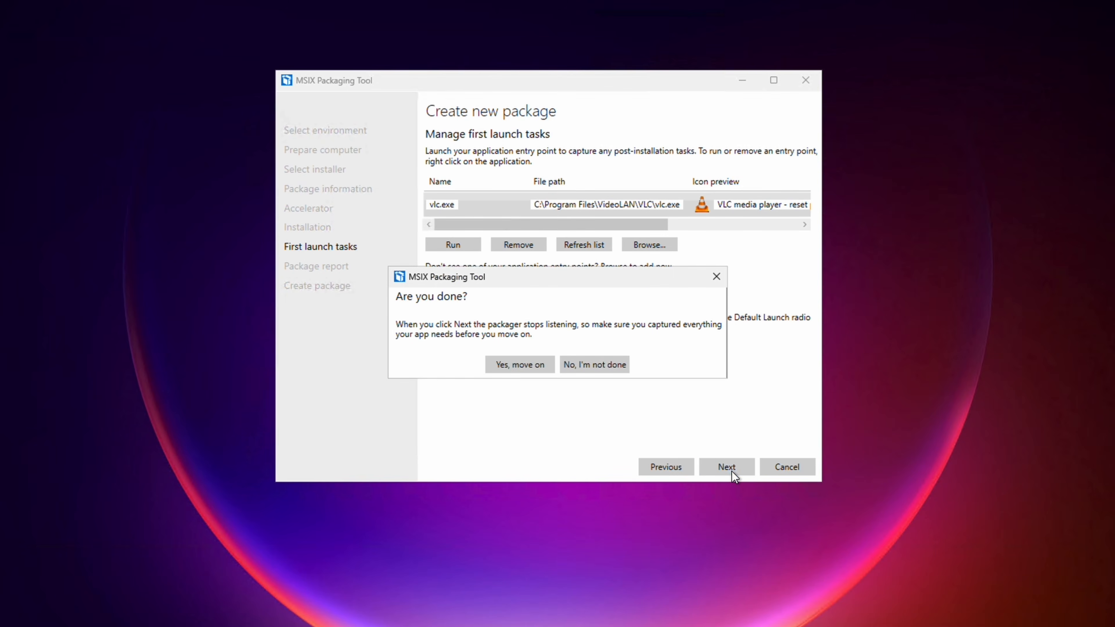
pyautogui.click(537, 363)
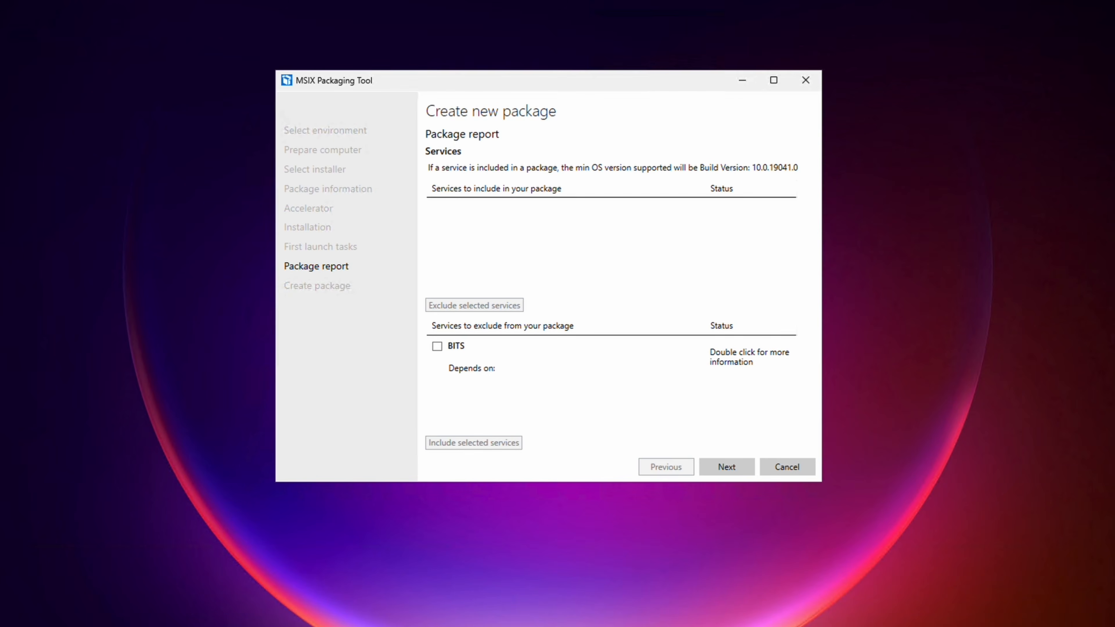
pyautogui.click(733, 464)
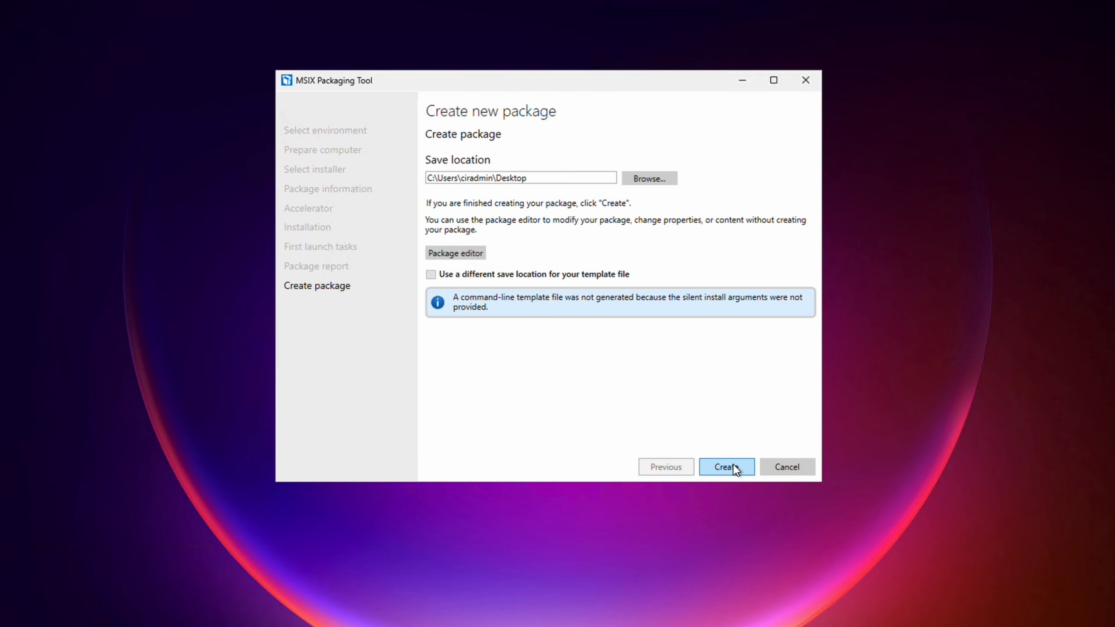
# Create a folder named VLCPlayer3.0.21 in Documents and set the package save location inside it.
pyautogui.click(649, 179)
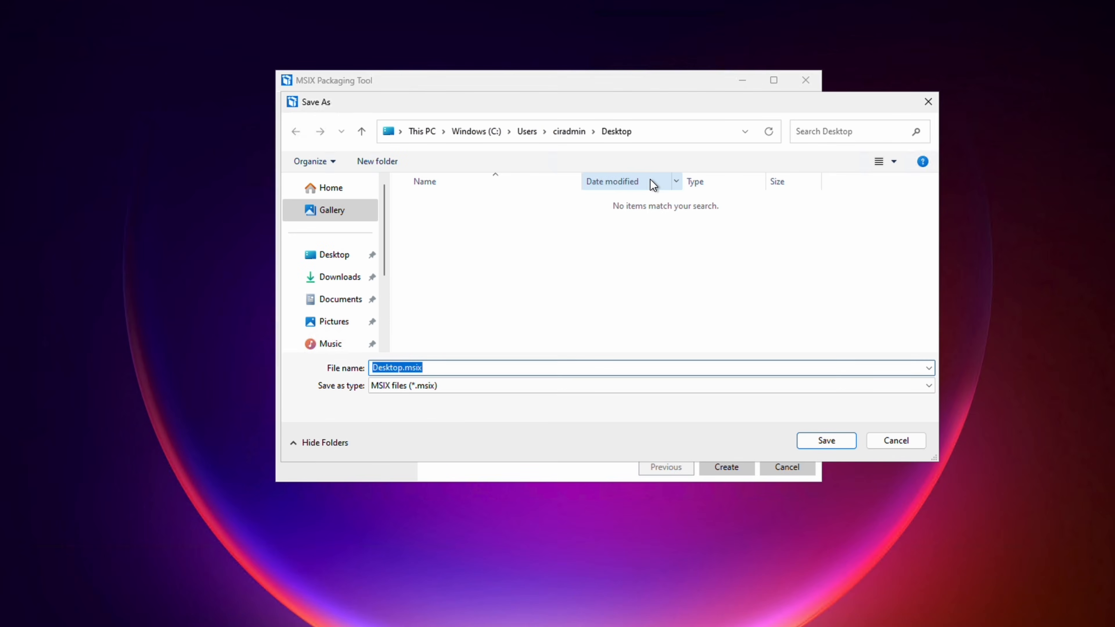
pyautogui.click(349, 303)
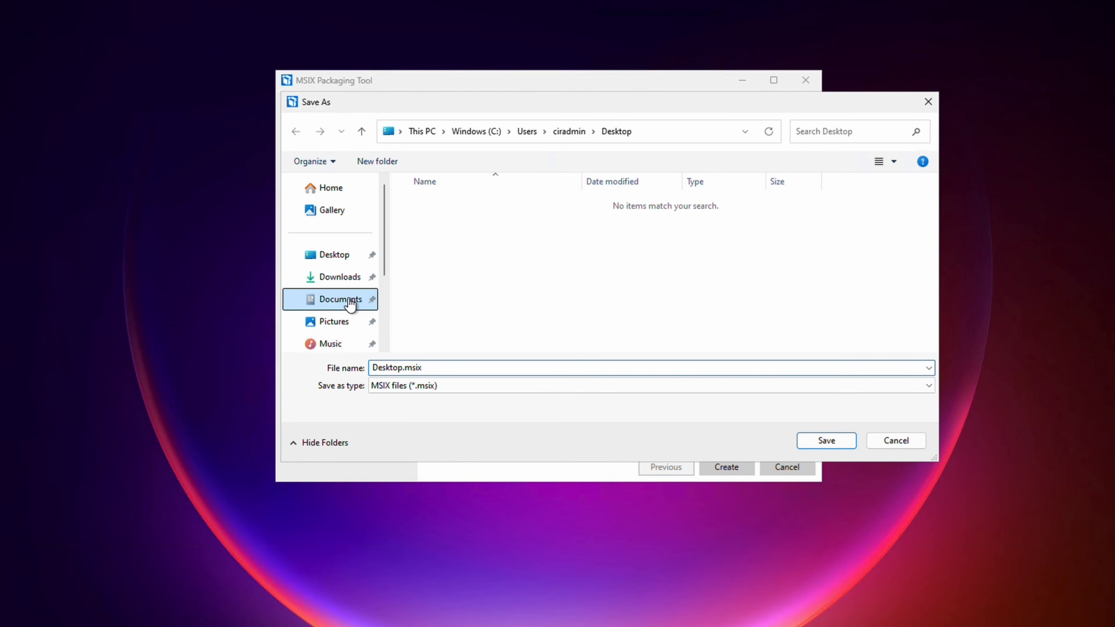
pyautogui.click(374, 163)
pyautogui.write('VLCPlayer3.0.21')
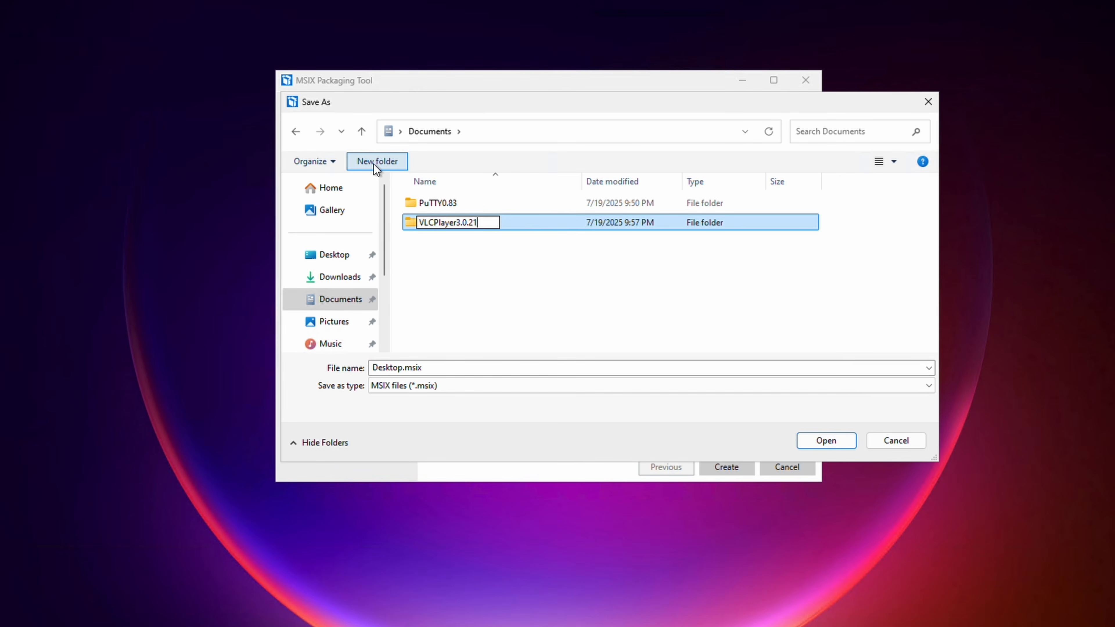
pyautogui.press('Return')
pyautogui.click(473, 367)
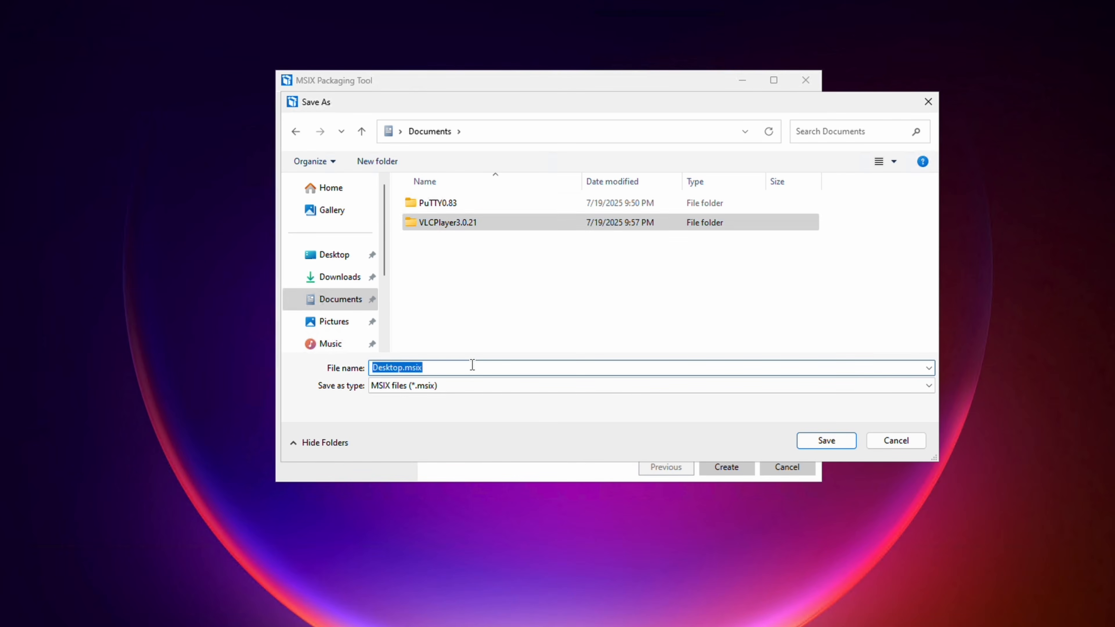
pyautogui.write('VLCPlayer3.0.21')
pyautogui.click(823, 441)
pyautogui.click(822, 439)
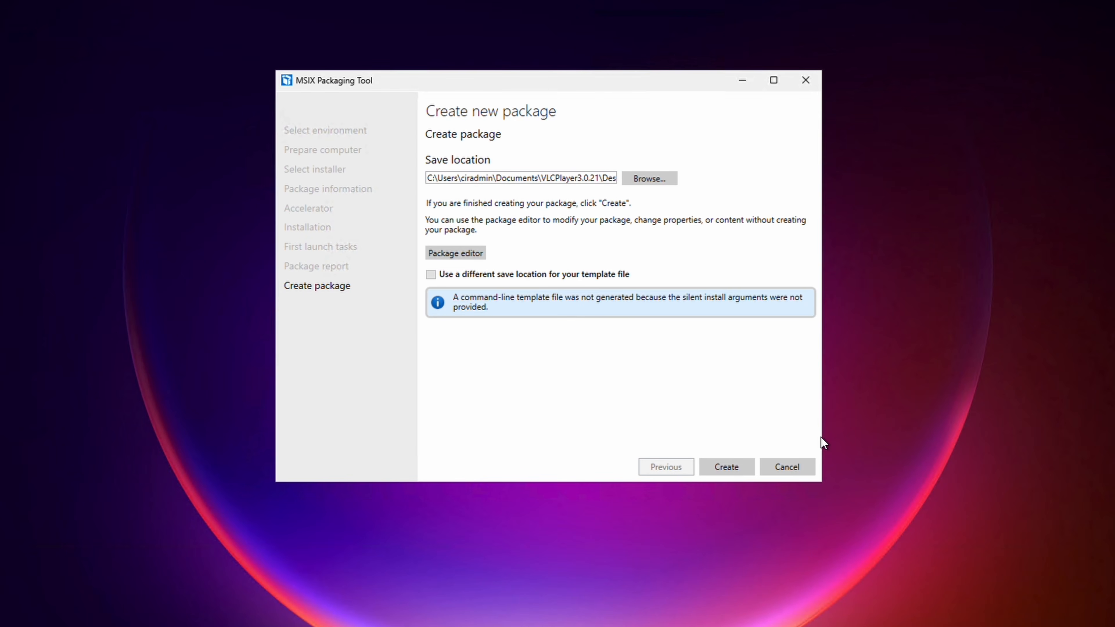
# Open the manifest file from the package editor and delete the Microsoft.WindowsAppRuntime.1.4 PackageDependency line.
pyautogui.click(467, 253)
pyautogui.scroll(-5, 587, 323)
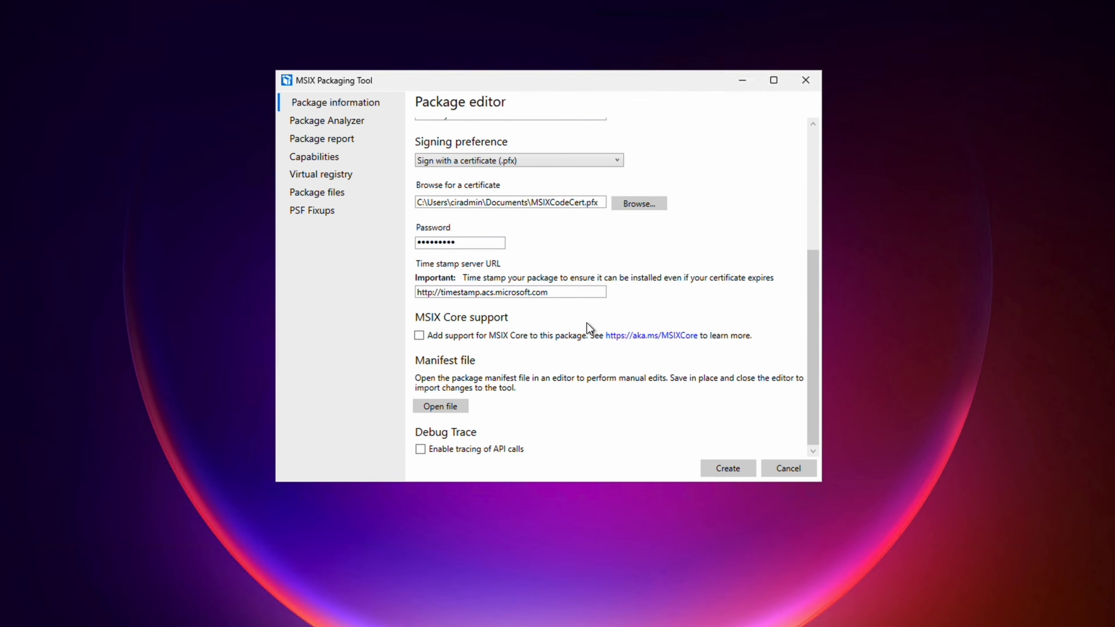
pyautogui.click(439, 406)
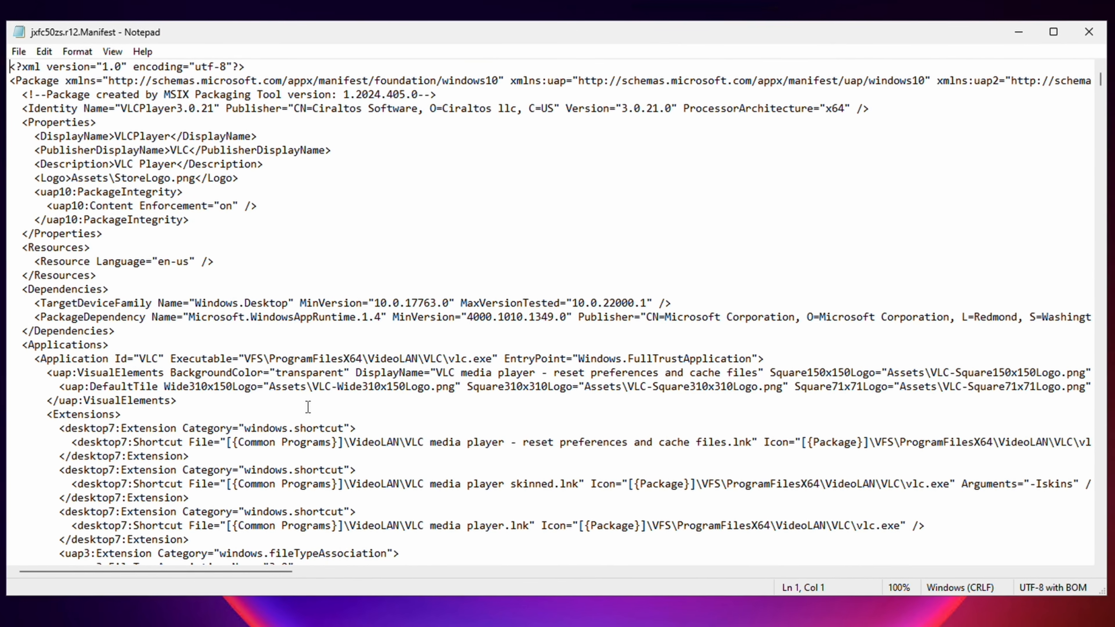
pyautogui.moveTo(28, 317); pyautogui.dragTo(1106, 319)
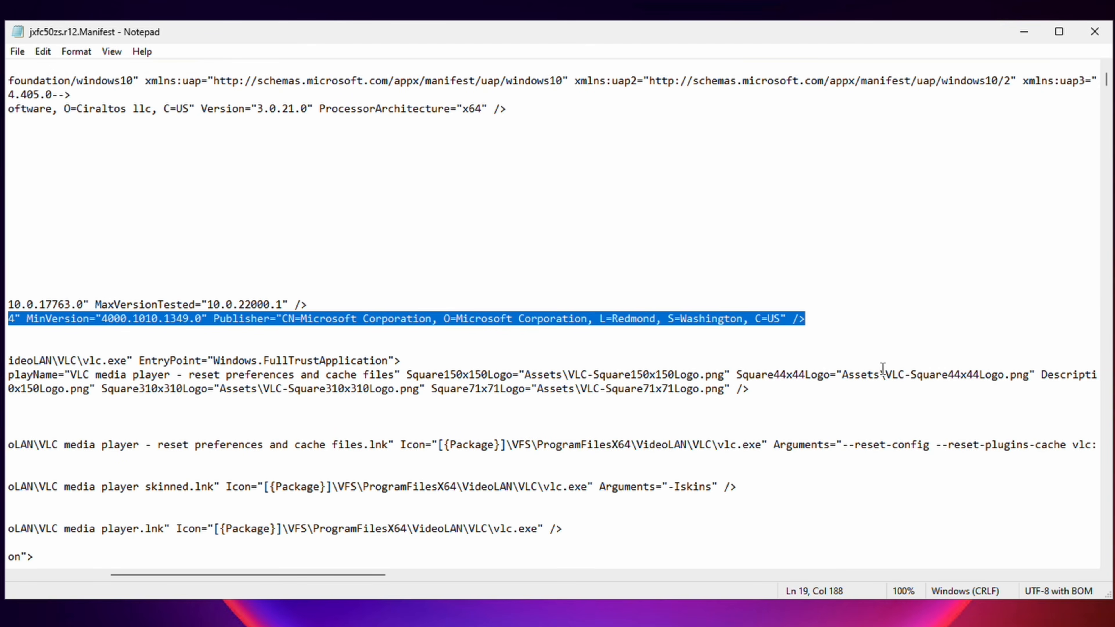
pyautogui.hscroll(-5, 889, 369)
pyautogui.press('Delete')
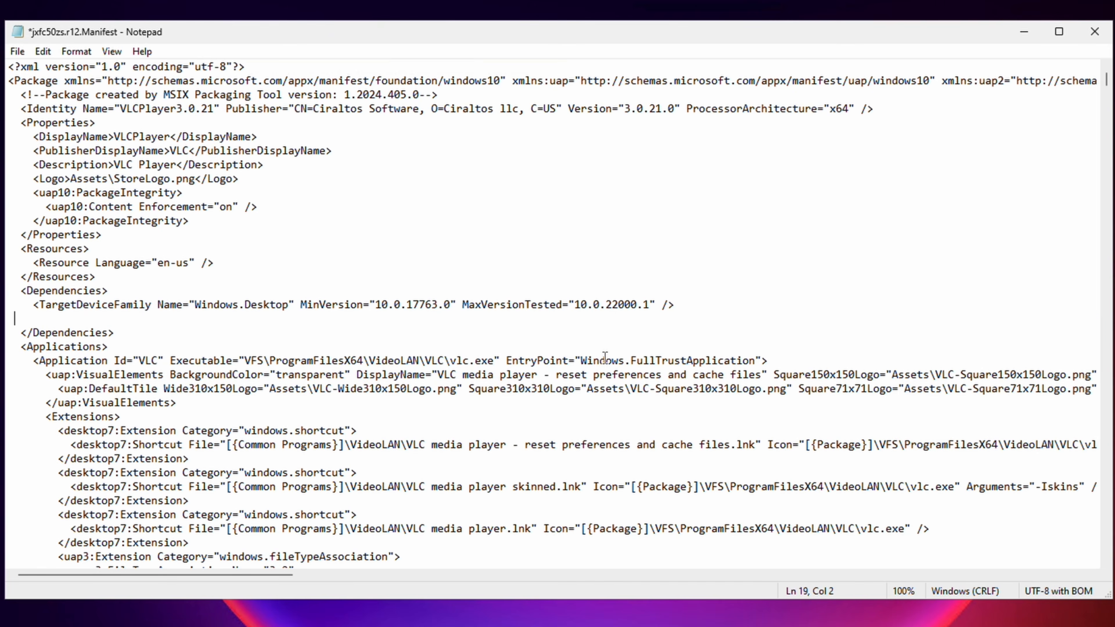
pyautogui.press('BackSpace')
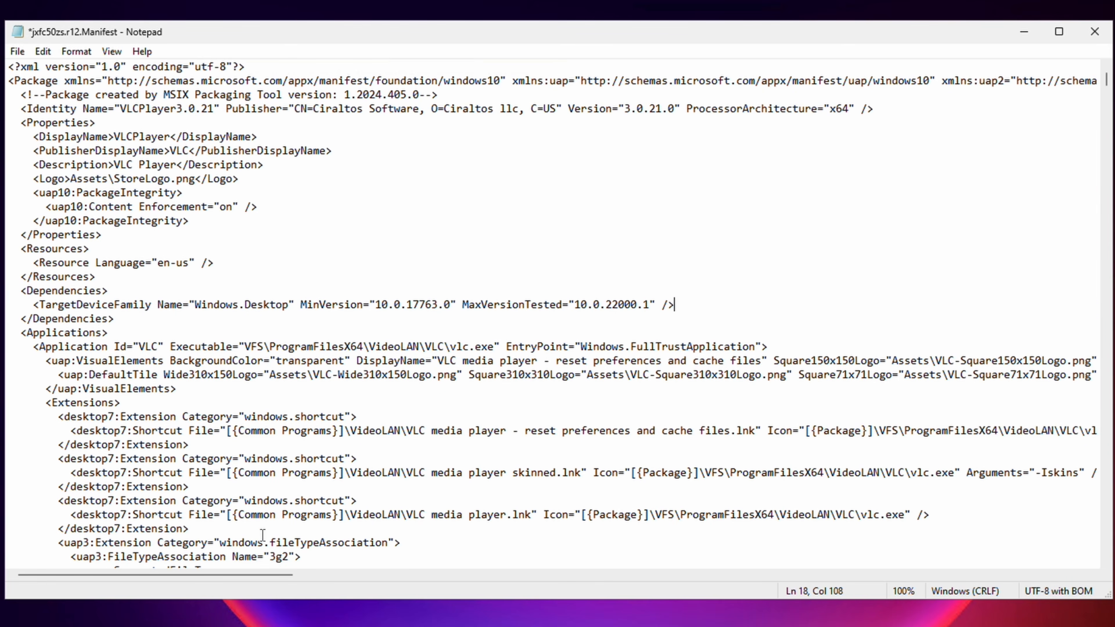
# Delete the three desktop7 windows.shortcut extension blocks from the manifest, then save and close the file.
pyautogui.moveTo(231, 529); pyautogui.dragTo(7, 414)
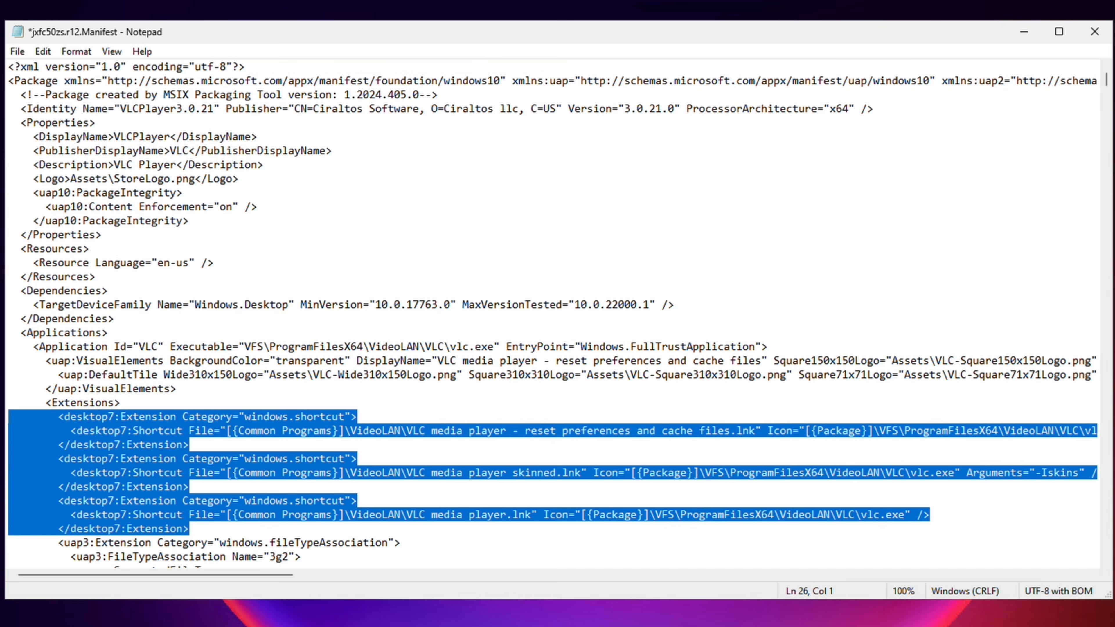
pyautogui.press('Delete')
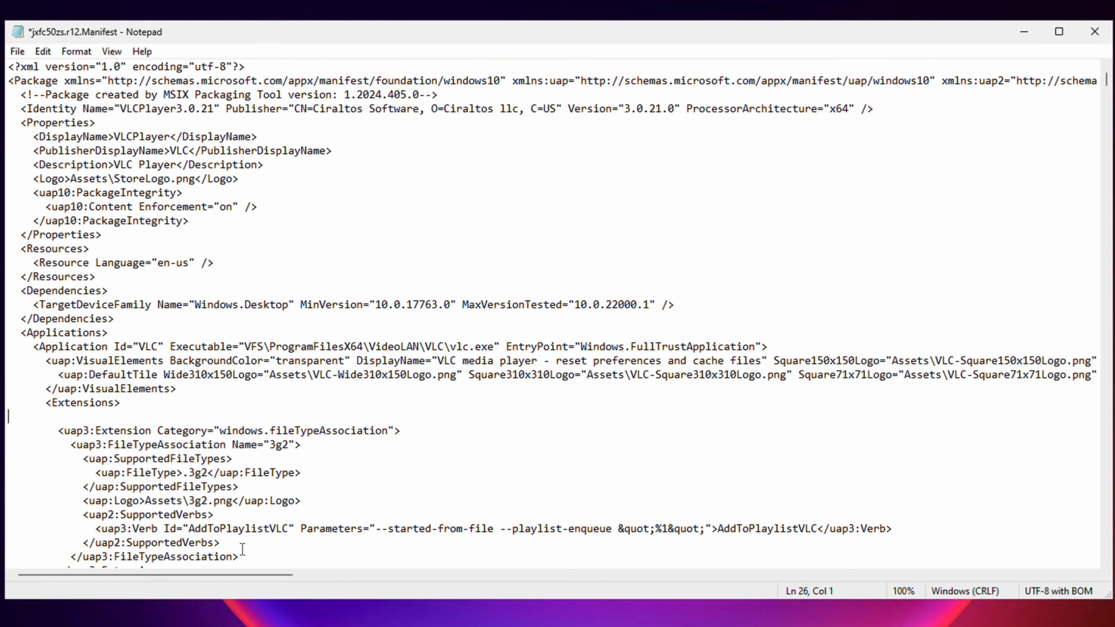
pyautogui.press('BackSpace')
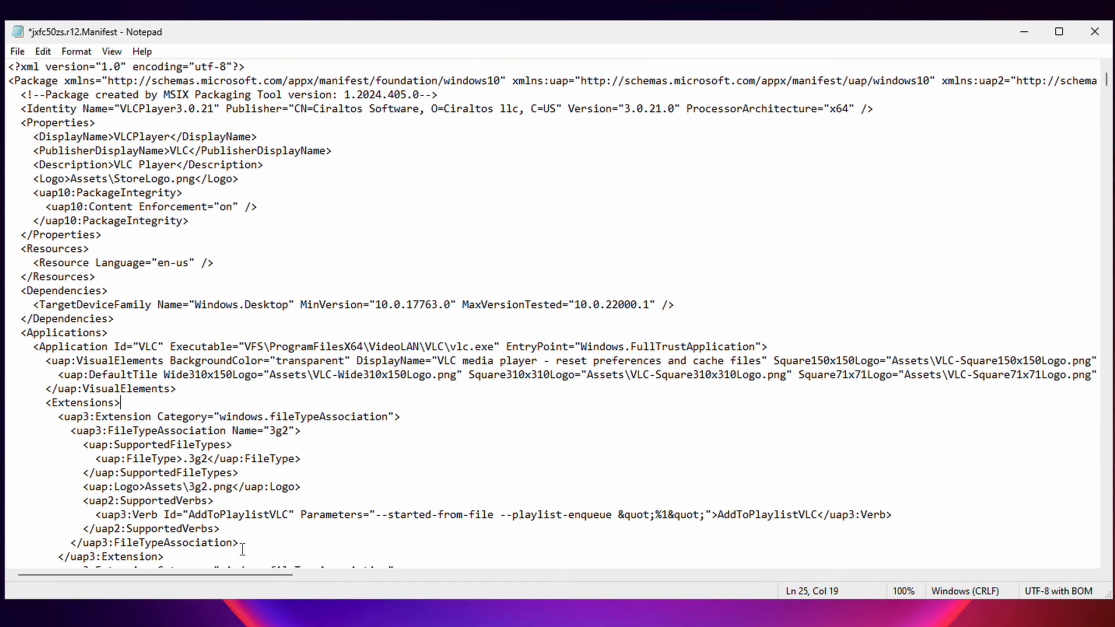
pyautogui.click(18, 51)
pyautogui.click(53, 119)
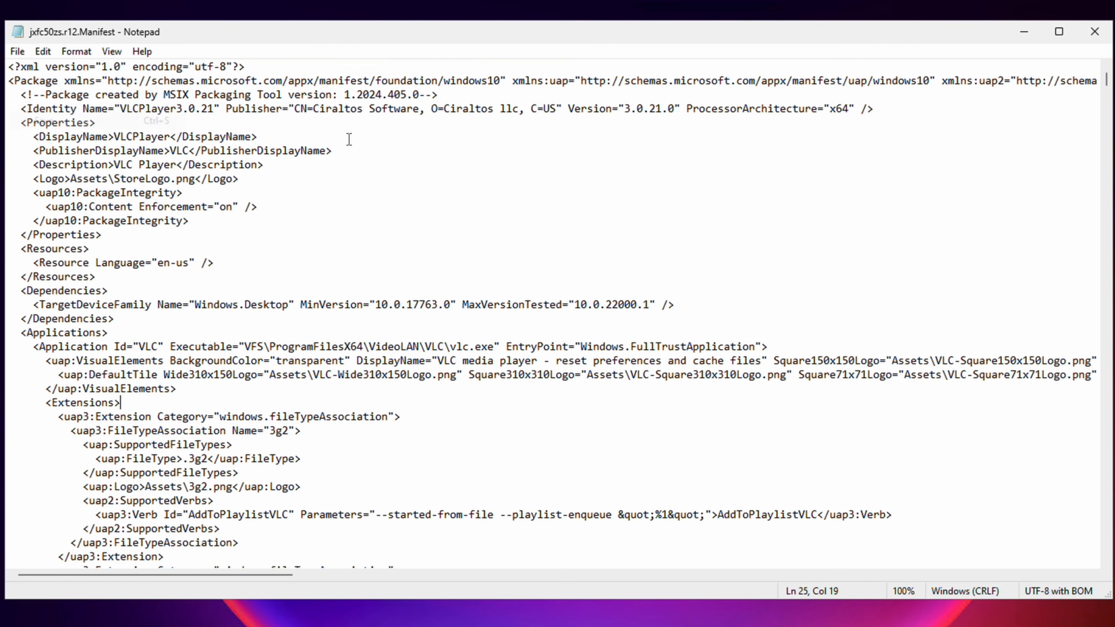
pyautogui.click(1083, 32)
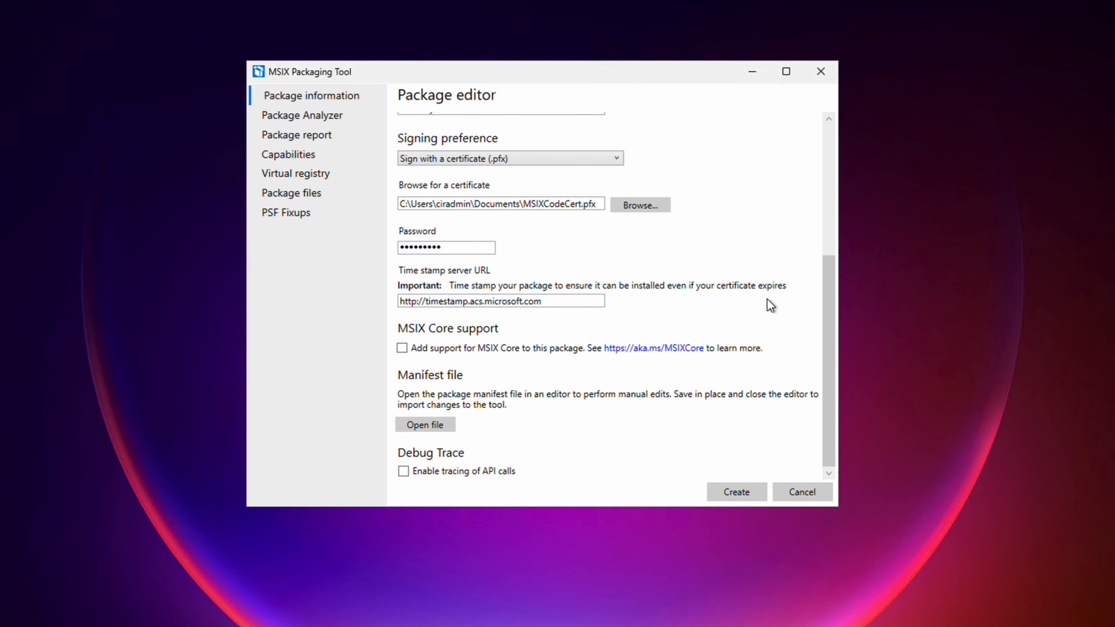
# Create the MSIX package in the VLCPlayer3.0.21 folder under Documents, dismiss the completion dialog and close the packaging tool.
pyautogui.click(737, 492)
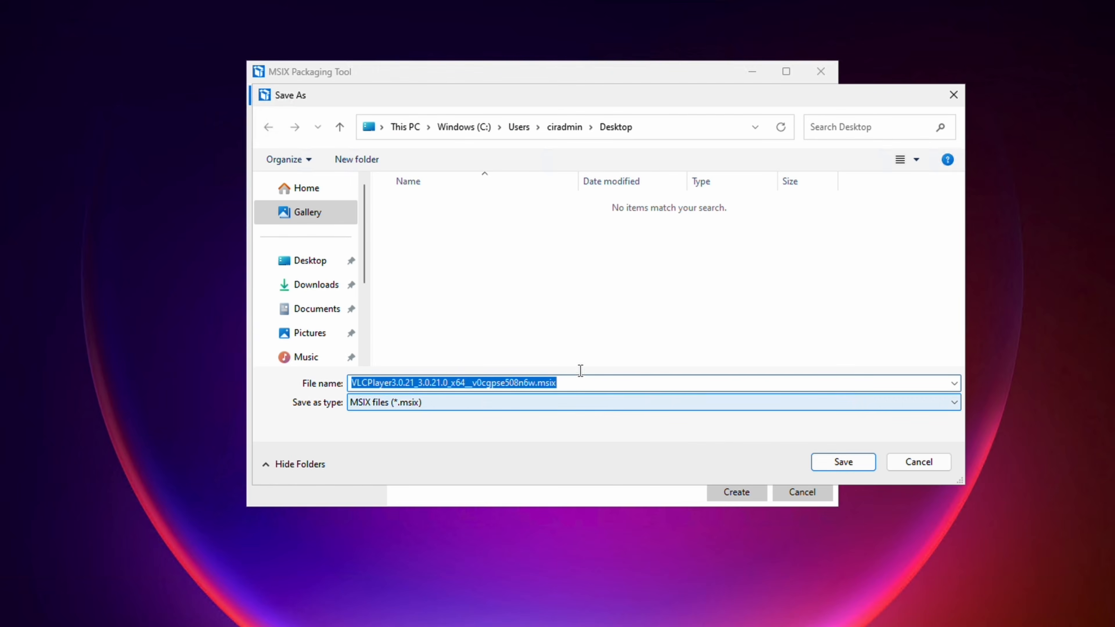
pyautogui.click(330, 310)
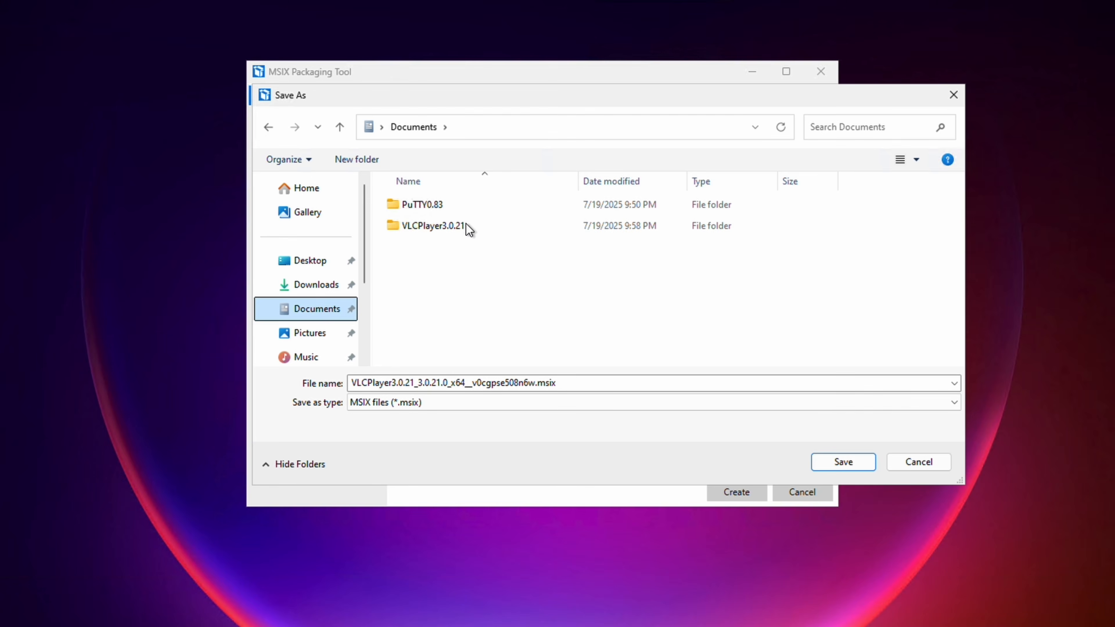
pyautogui.click(466, 226)
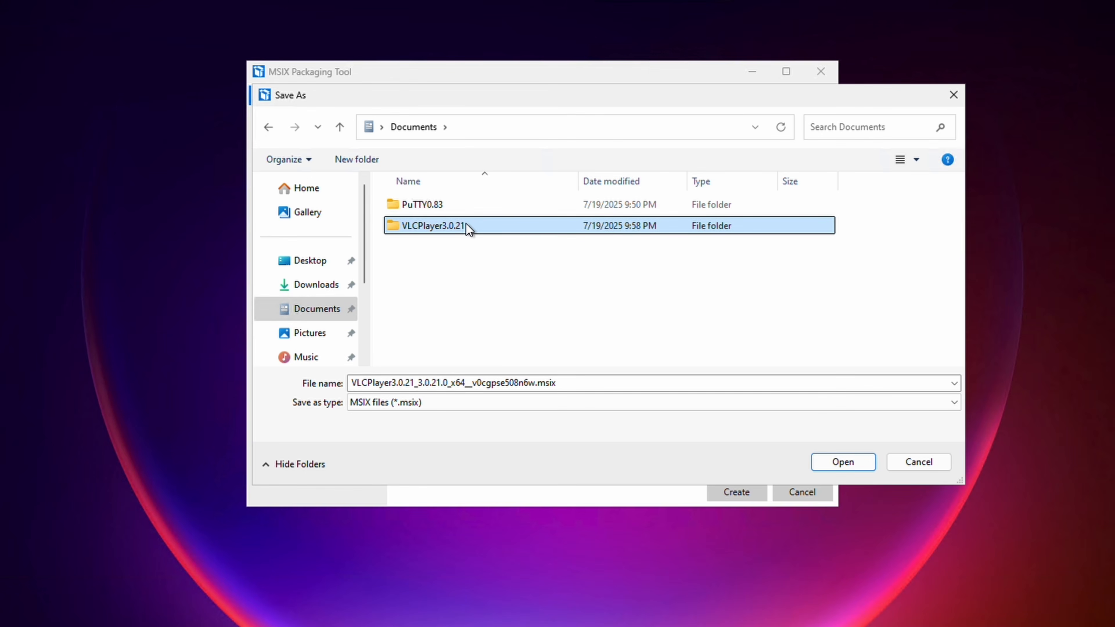
pyautogui.doubleClick(467, 225)
pyautogui.click(850, 460)
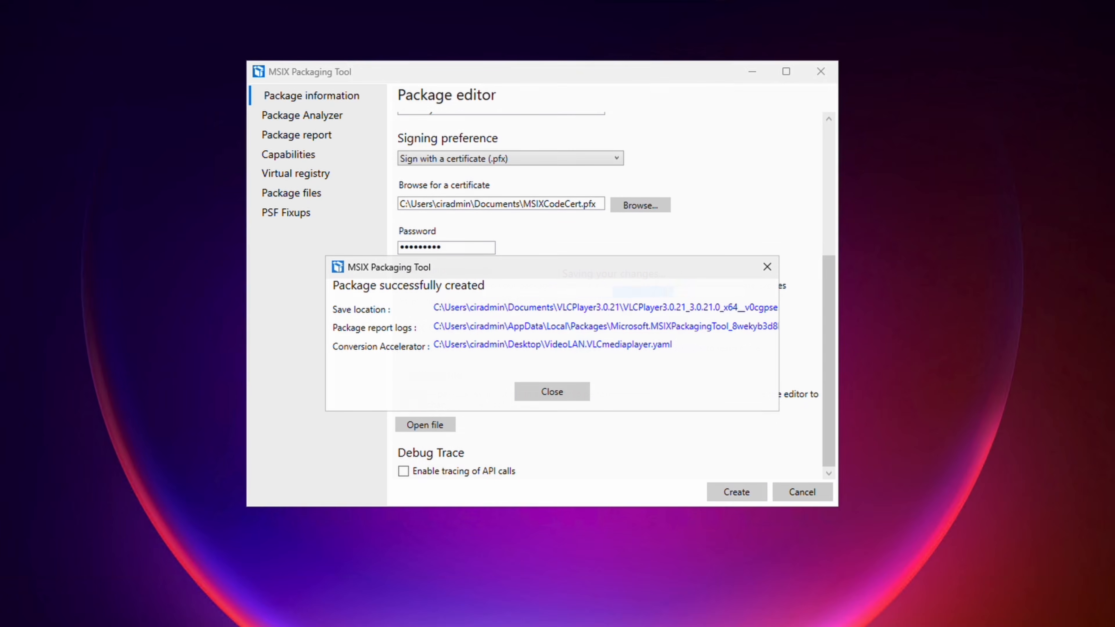
pyautogui.click(554, 390)
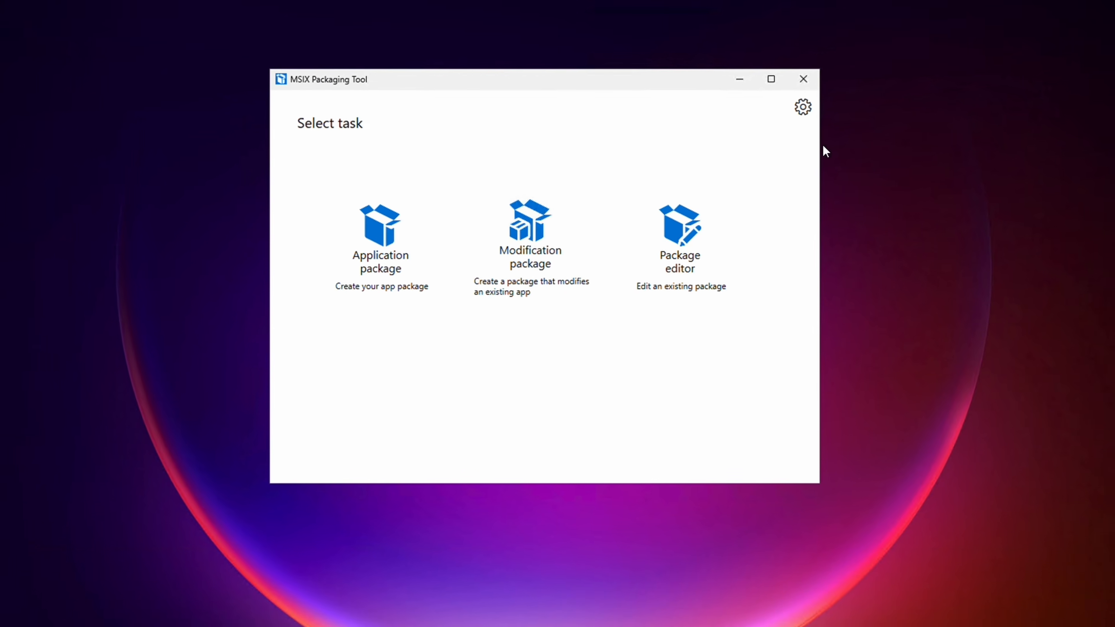
pyautogui.click(788, 86)
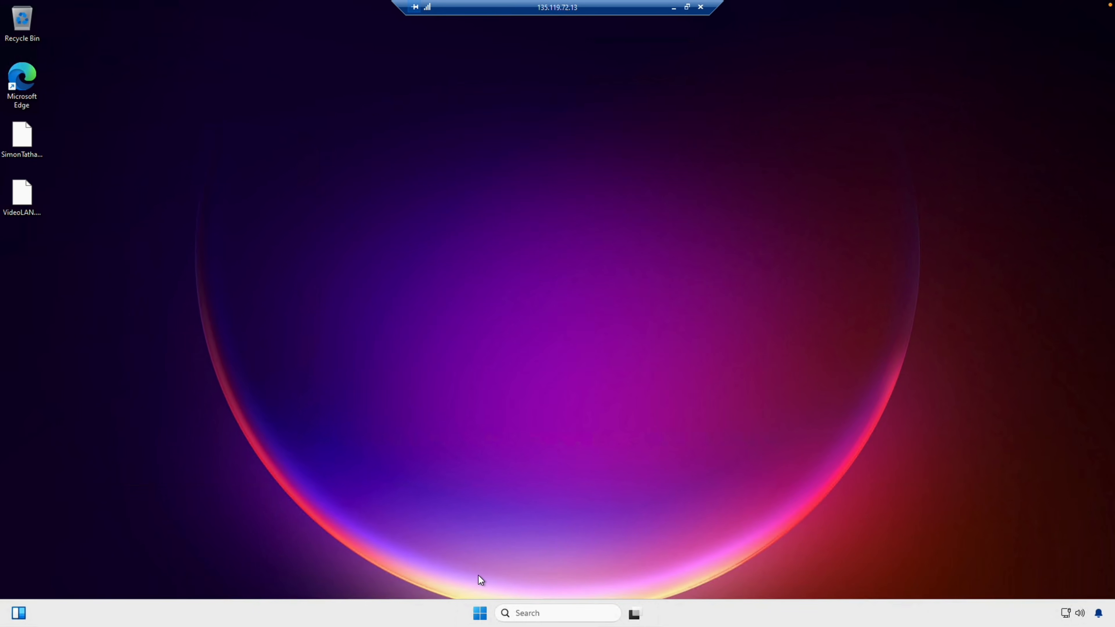
# Switch to File Explorer and examine the package files in the PuTTY0.83 and VLCPlayer3.0.21 folders under Documents.
pyautogui.rightClick(479, 615)
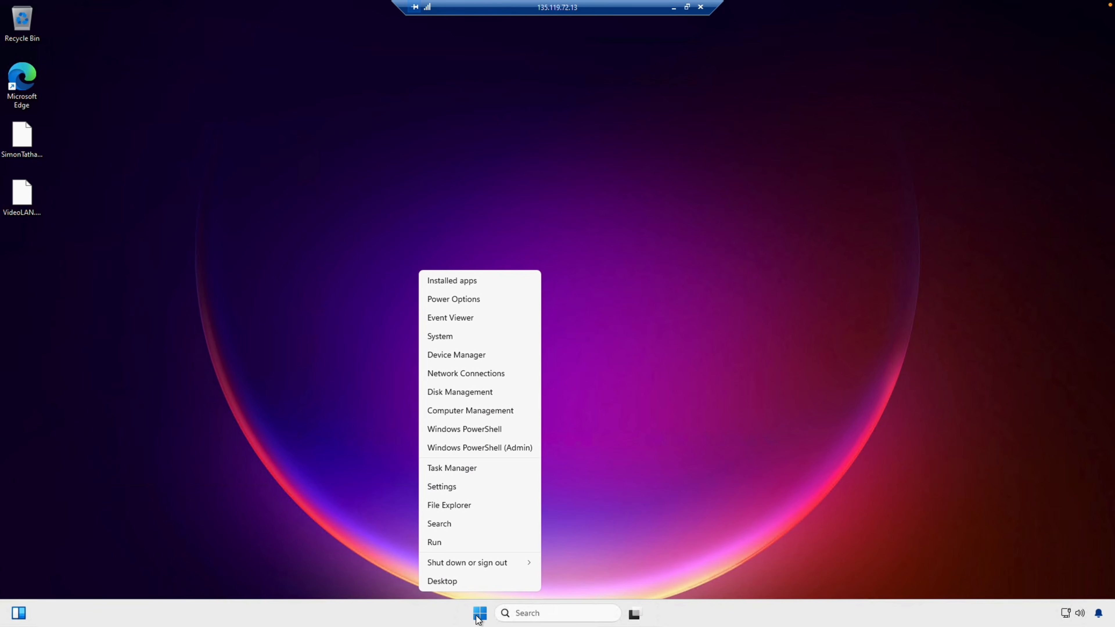
pyautogui.click(478, 506)
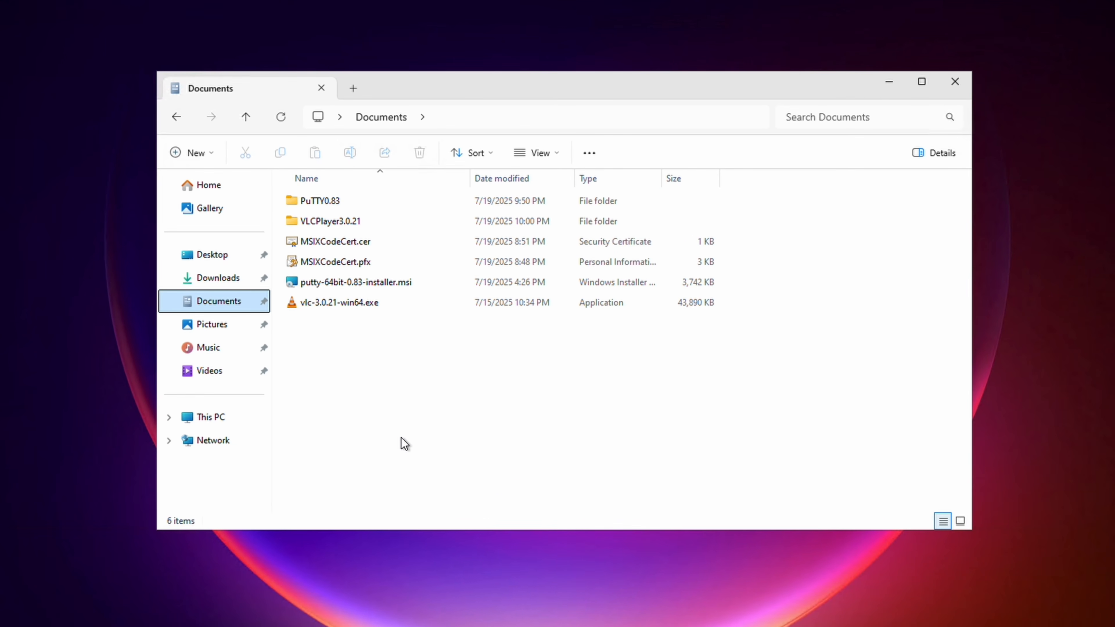
pyautogui.doubleClick(321, 200)
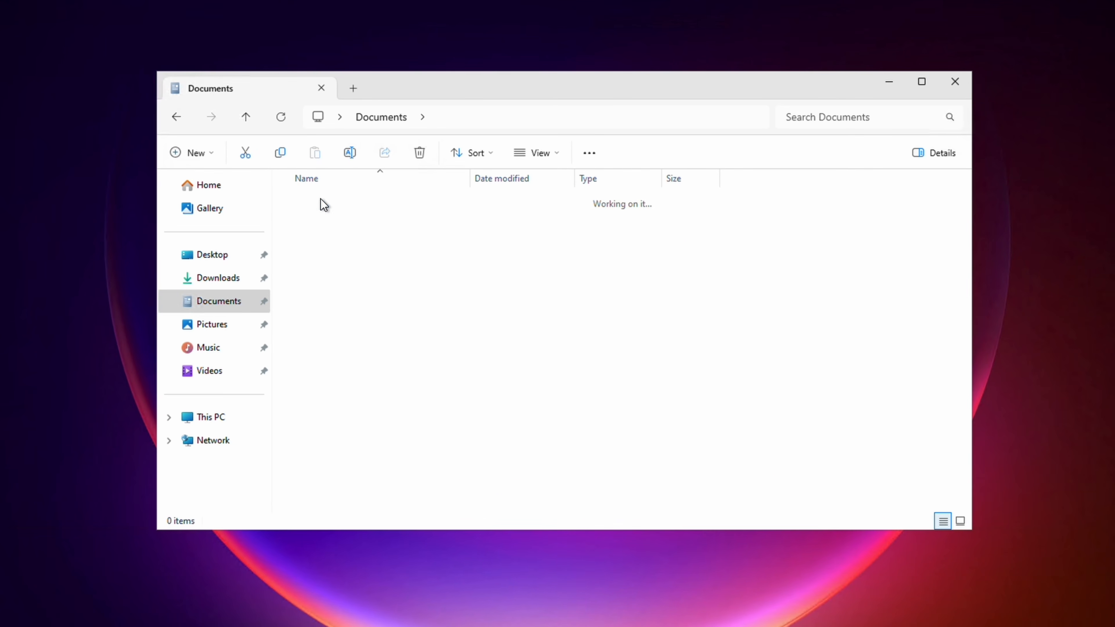
pyautogui.moveTo(470, 178); pyautogui.dragTo(578, 179)
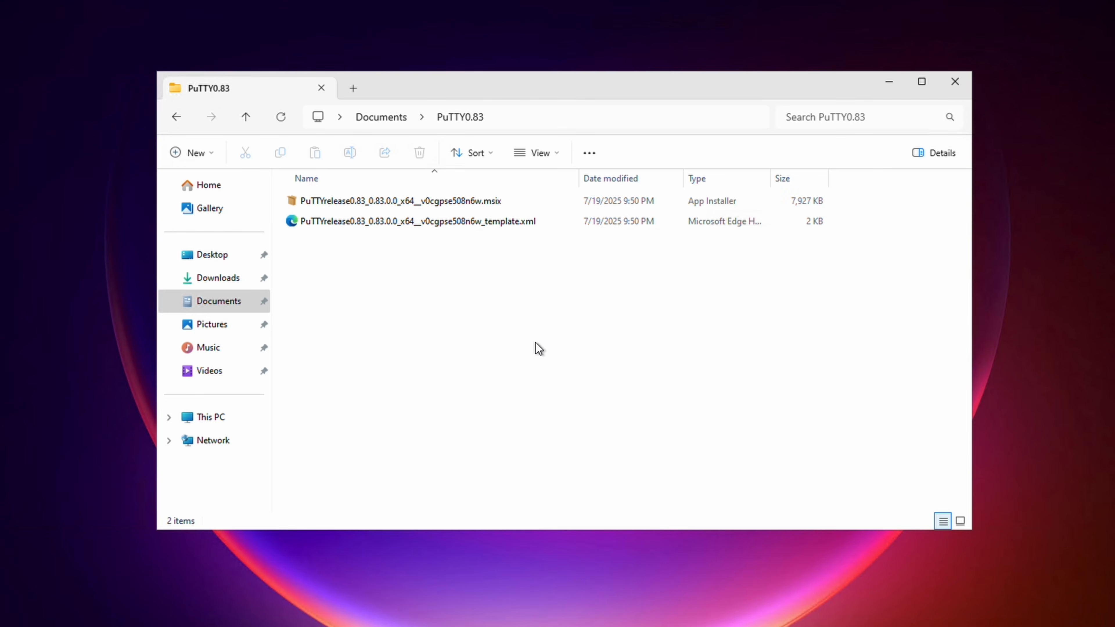
pyautogui.click(383, 117)
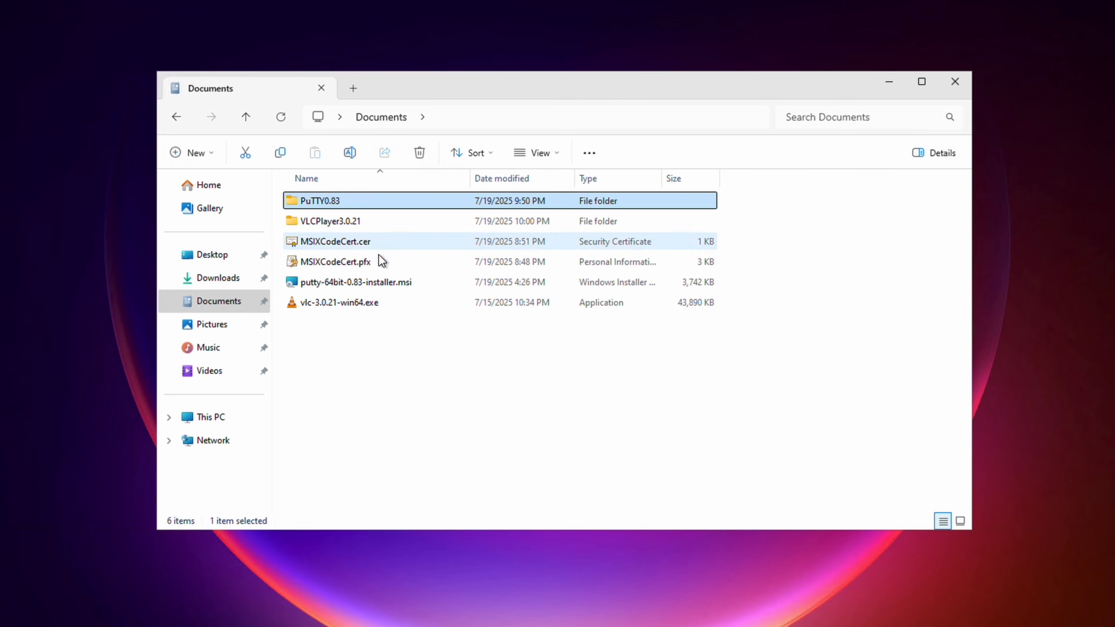
pyautogui.doubleClick(376, 221)
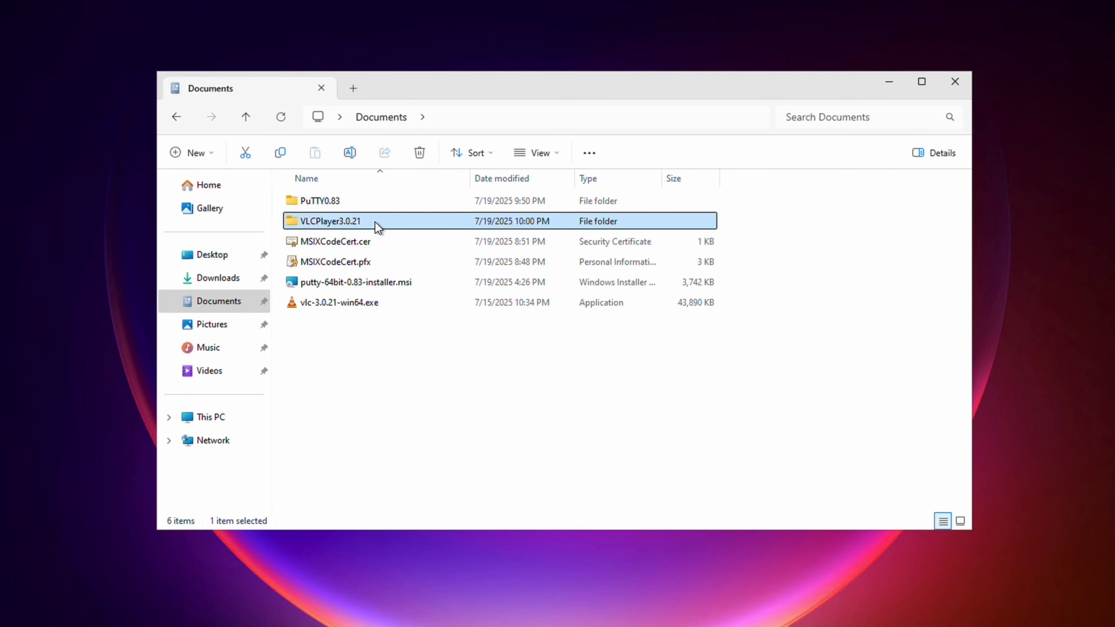
# Copy the PuTTY0.83 and VLCPlayer3.0.21 folders and MSIXCodeCert.cer from Documents into the Documents folder on the second remote machine.
pyautogui.doubleClick(470, 176)
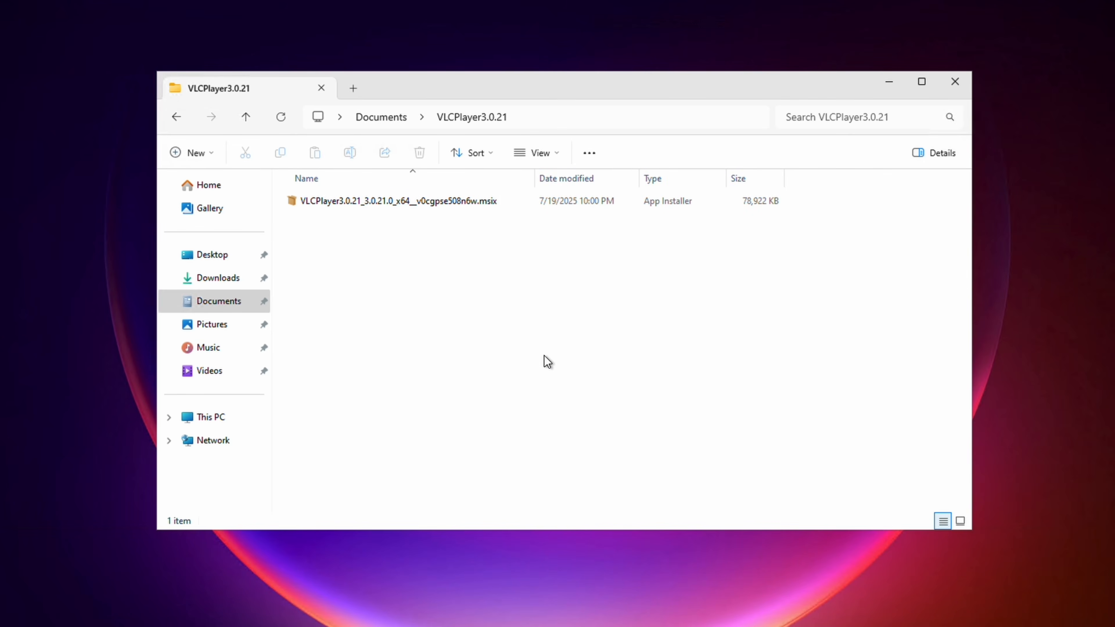
pyautogui.click(387, 118)
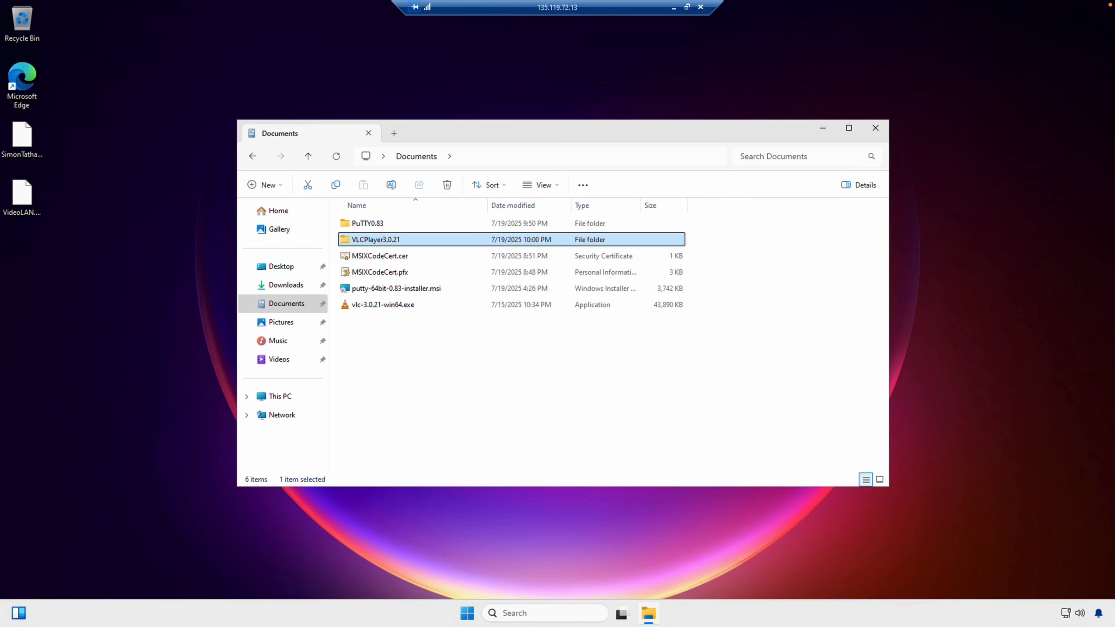
pyautogui.click(403, 257)
pyautogui.keyDown('shift'); pyautogui.click(404, 227); pyautogui.keyUp('shift')
pyautogui.rightClick(403, 228)
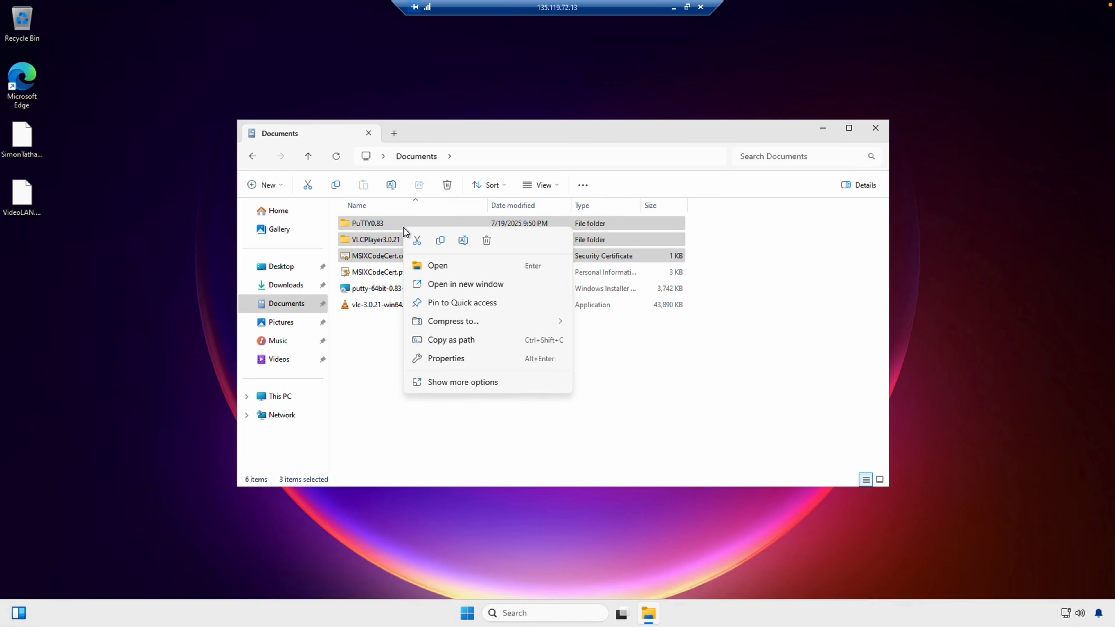
pyautogui.click(439, 241)
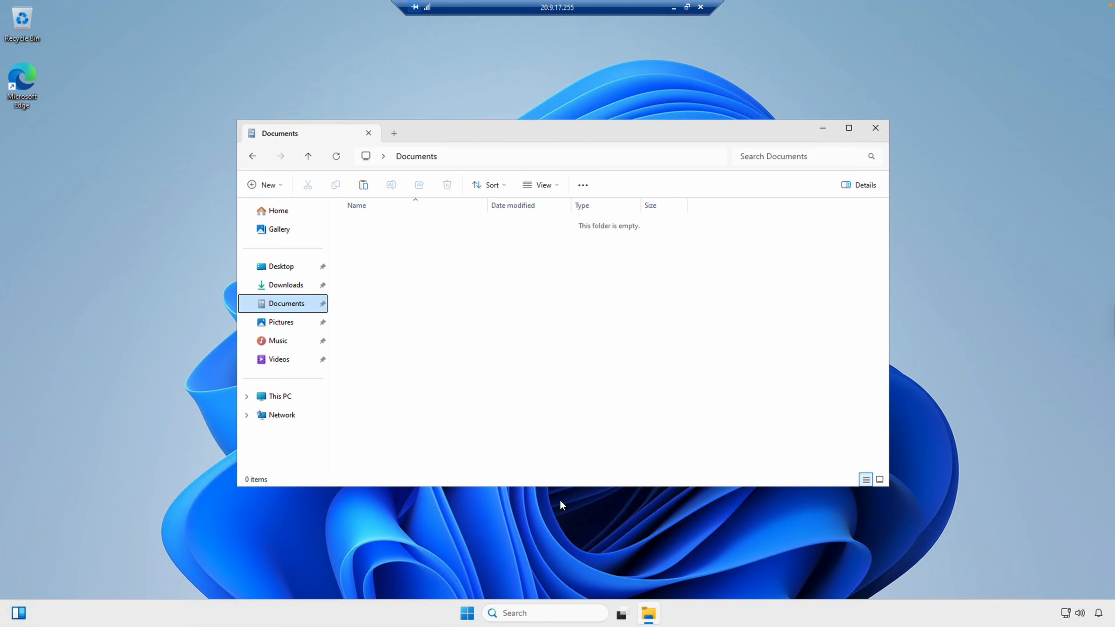
pyautogui.rightClick(509, 369)
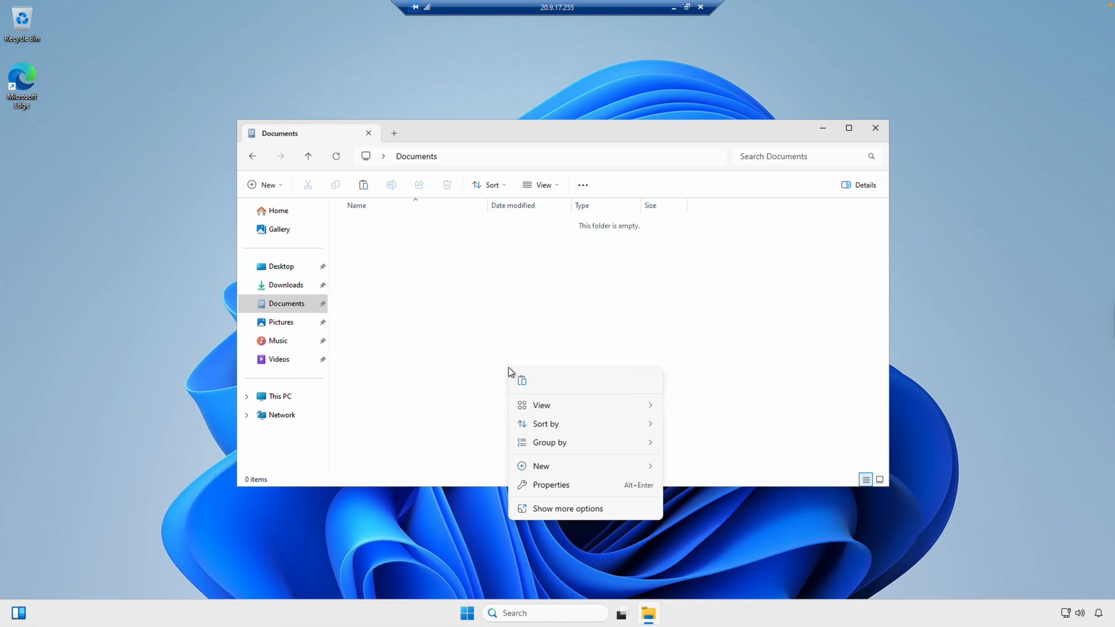
pyautogui.click(522, 382)
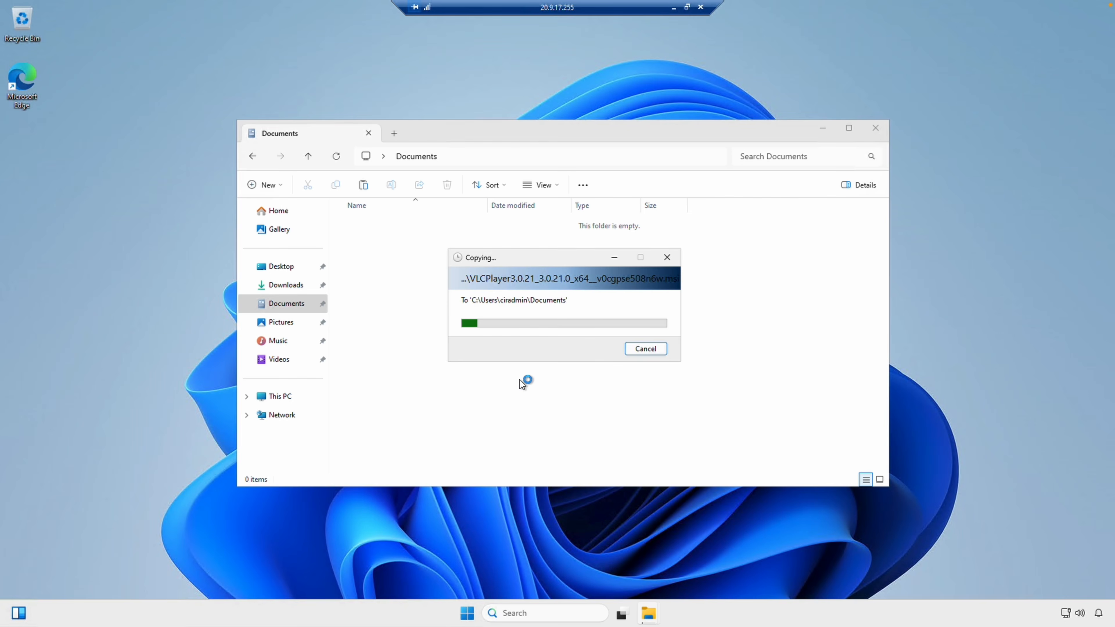
pyautogui.click(520, 380)
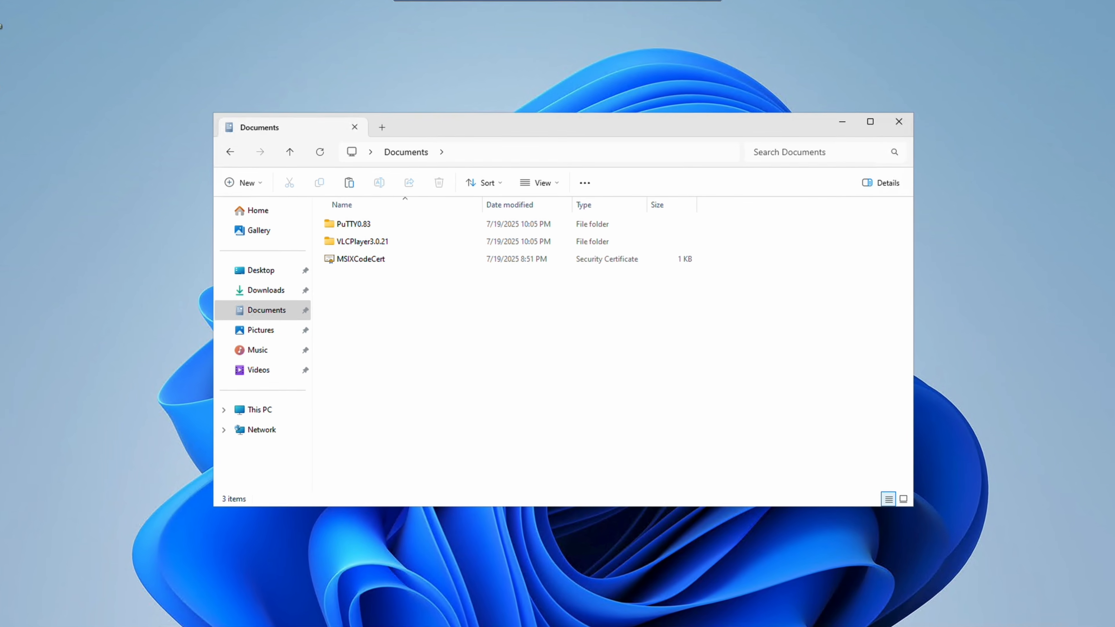
# Open the MSIXCodeCert certificate and start installing it with Local Machine as the store location.
pyautogui.doubleClick(340, 265)
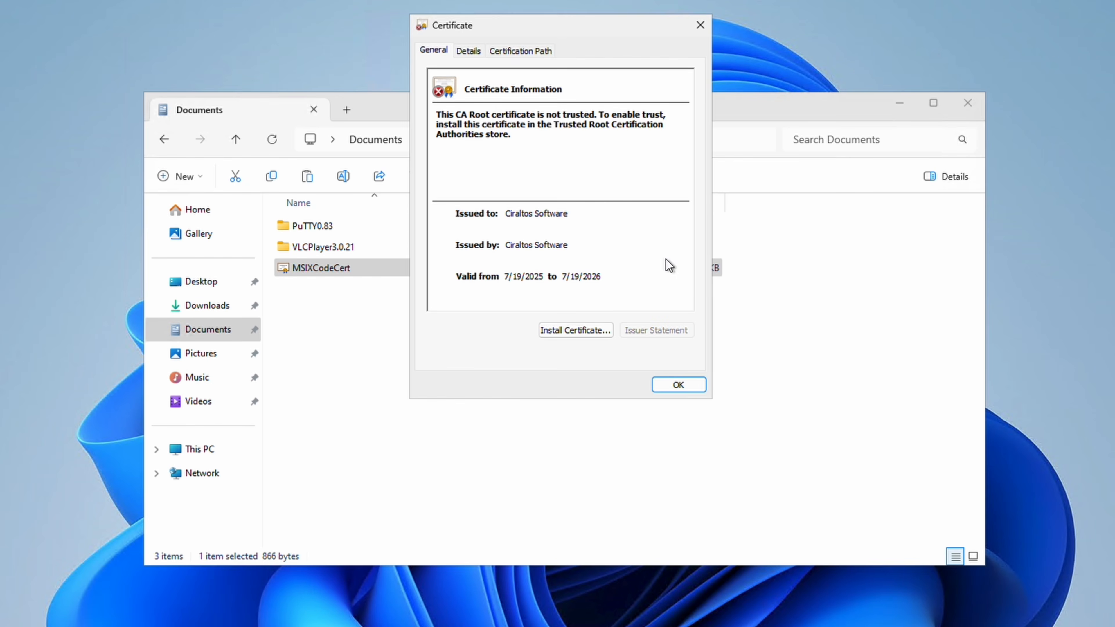
pyautogui.click(587, 333)
pyautogui.click(453, 260)
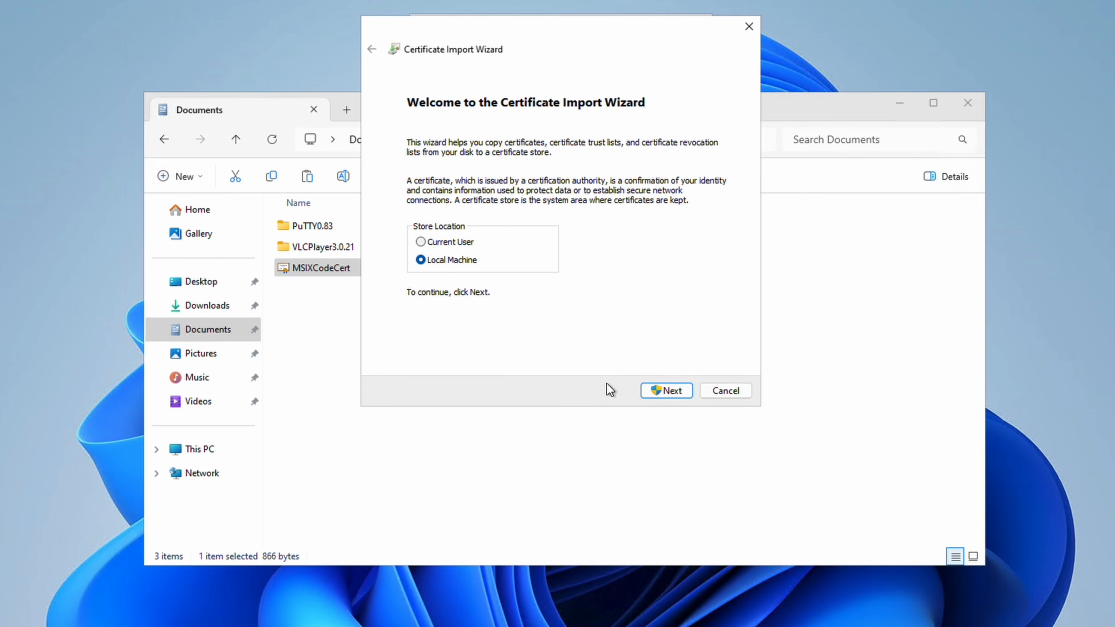
pyautogui.click(659, 389)
# Place the certificate in the Trusted Root Certification Authorities store, finish the import and close the certificate window.
pyautogui.click(507, 201)
pyautogui.click(707, 234)
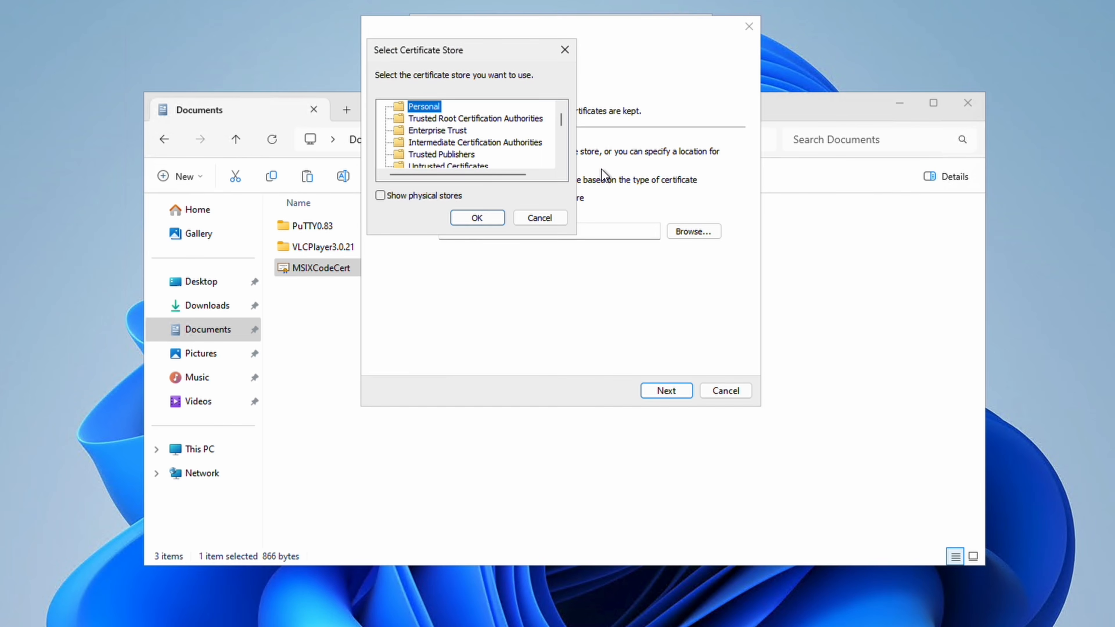
pyautogui.click(474, 118)
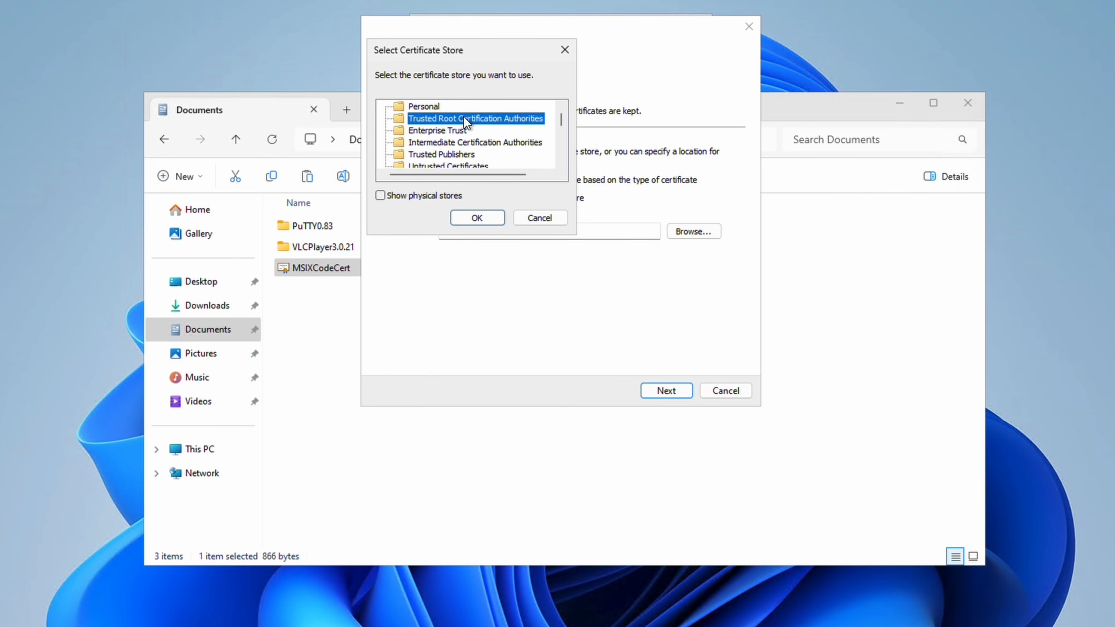
pyautogui.click(483, 216)
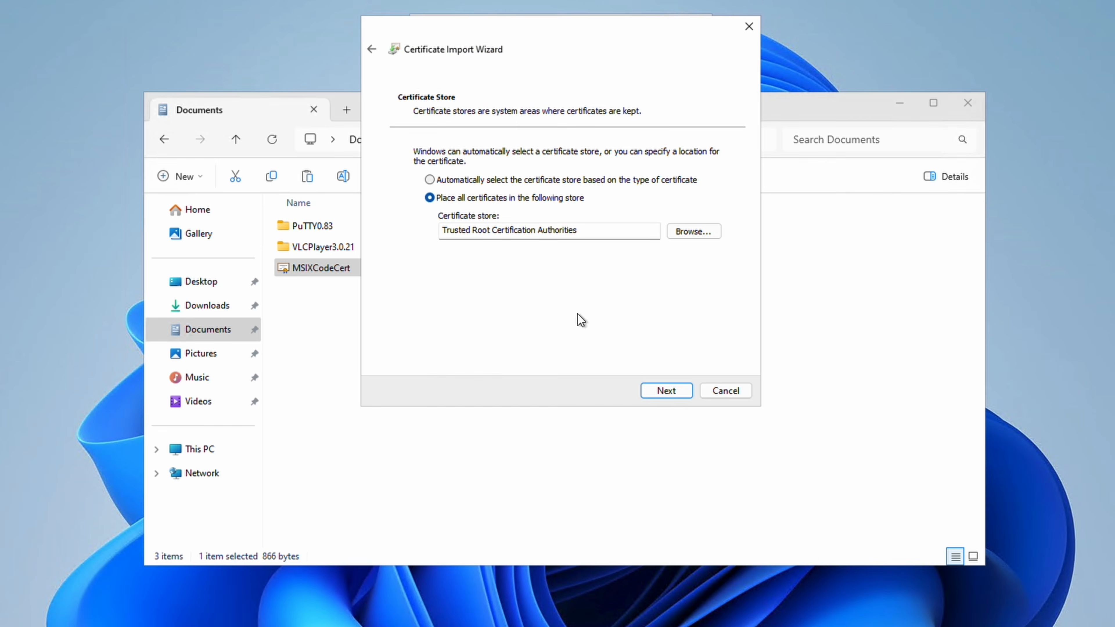
pyautogui.click(666, 390)
pyautogui.click(666, 390)
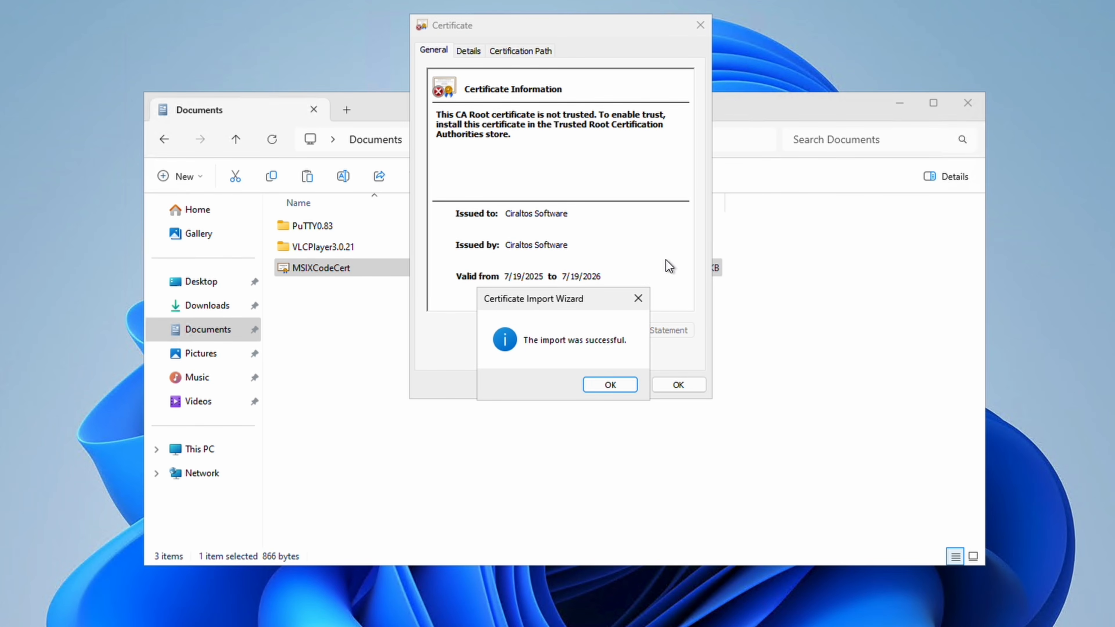
pyautogui.click(610, 385)
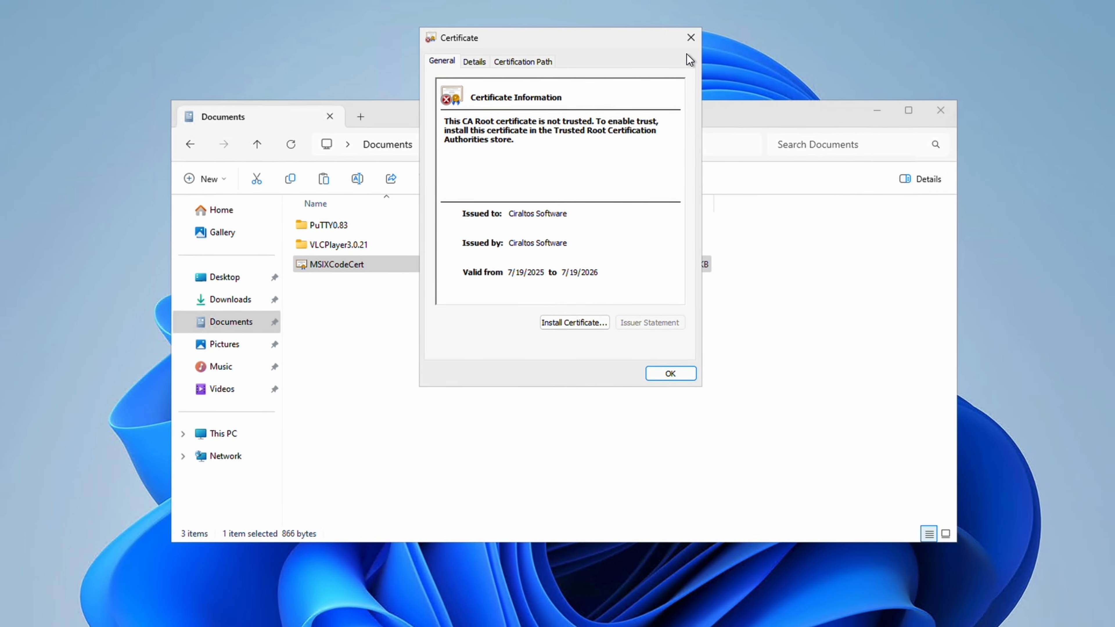
pyautogui.press('Return')
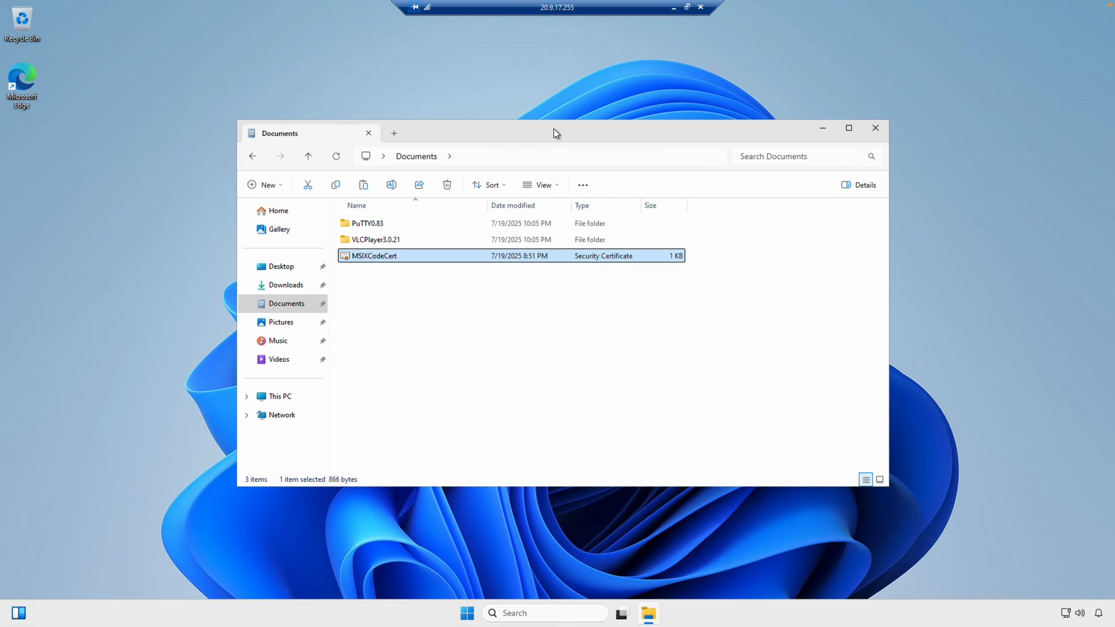
# Open Windows PowerShell as administrator and enter Add-AppxPackage -path at the prompt without running it.
pyautogui.click(554, 614)
pyautogui.write('power')
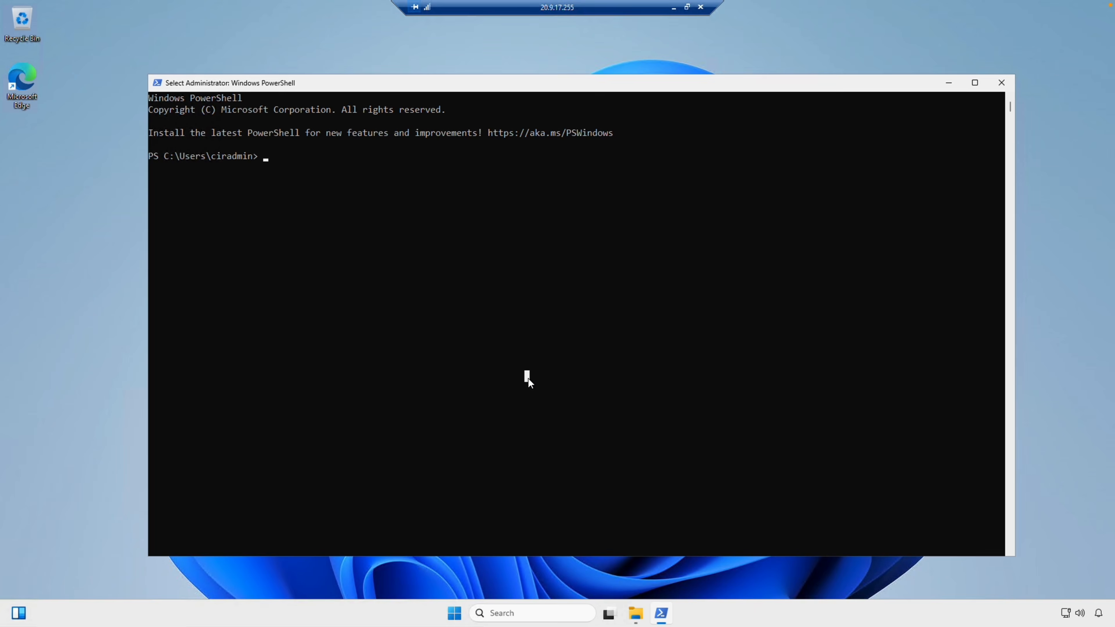
pyautogui.write('add')
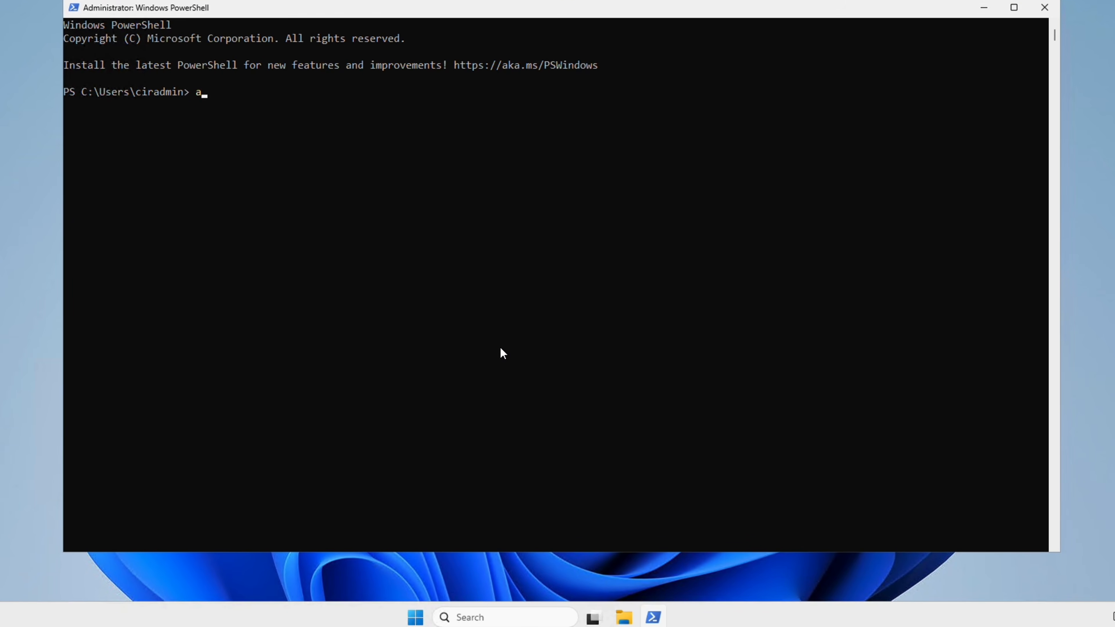
pyautogui.write('-appx')
pyautogui.press('Tab')
pyautogui.write('-path')
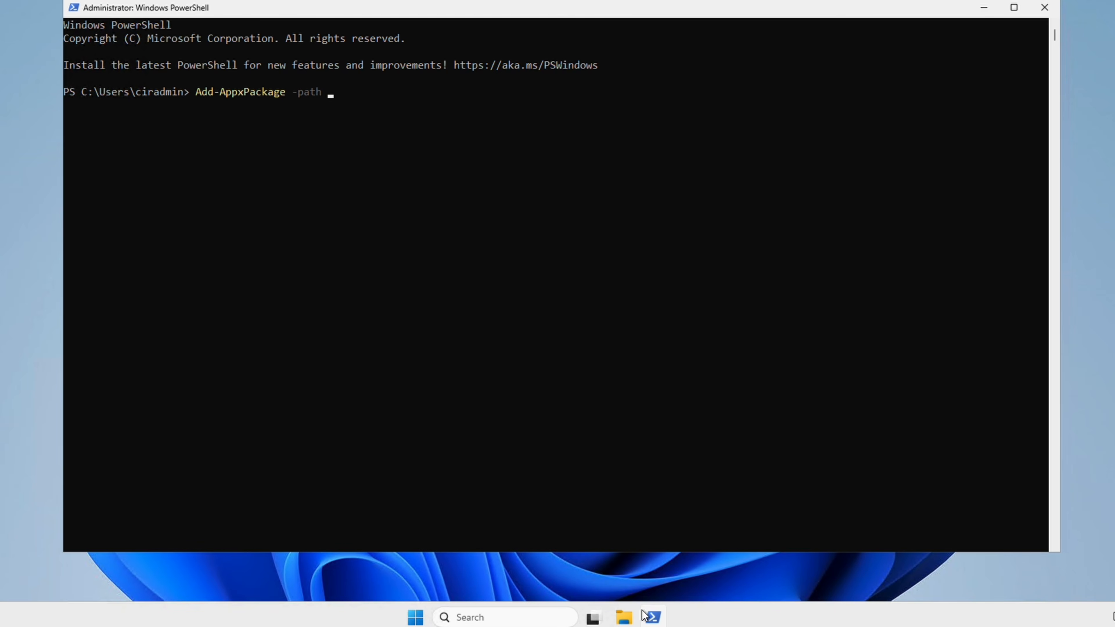
# Copy the path of the PuTTY MSIX file in the PuTTY0.83 folder into the PowerShell command and run it.
pyautogui.click(623, 617)
pyautogui.doubleClick(360, 170)
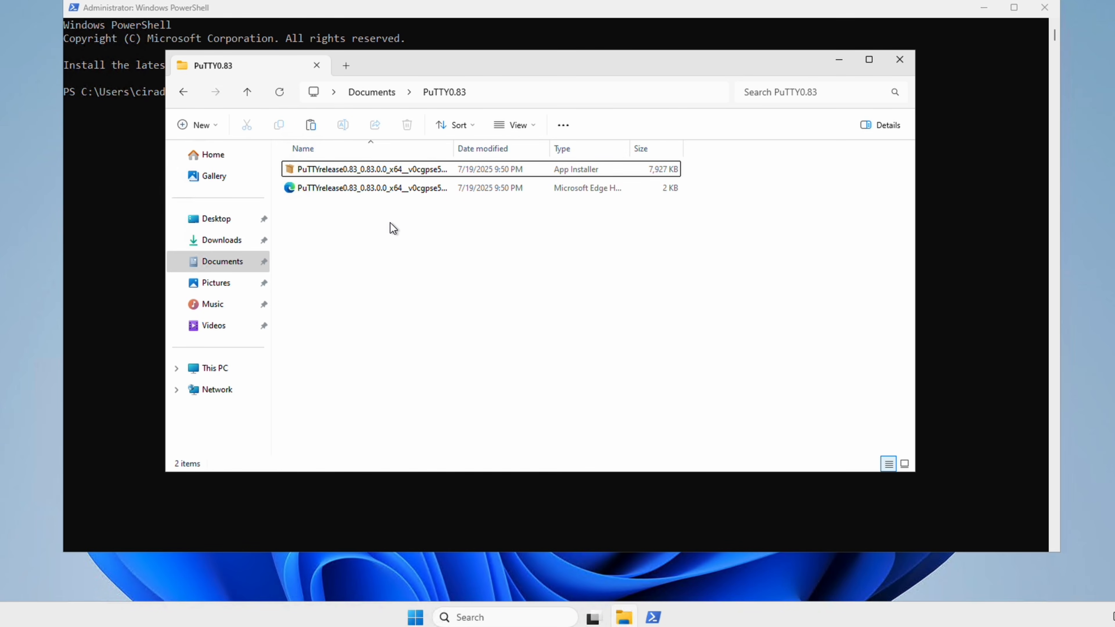
pyautogui.rightClick(407, 167)
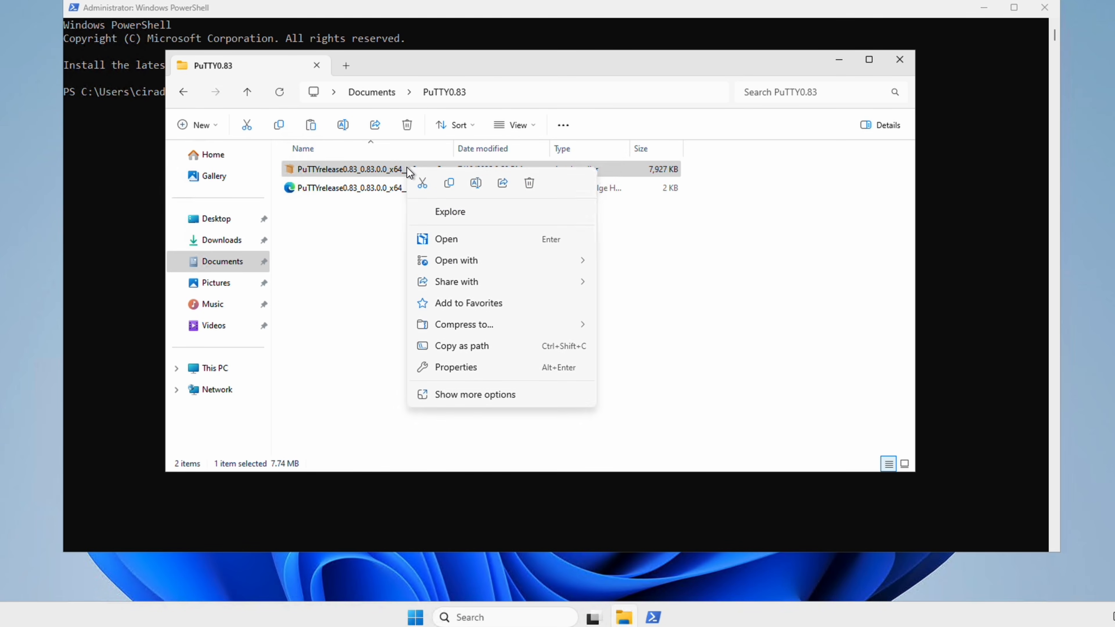
pyautogui.click(468, 347)
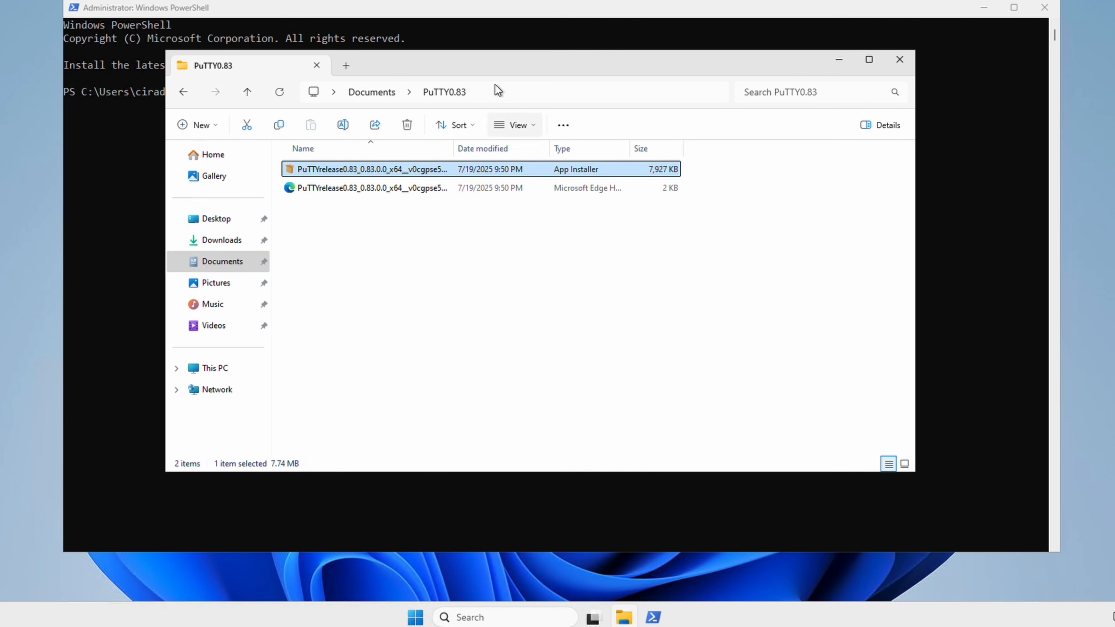
pyautogui.click(481, 18)
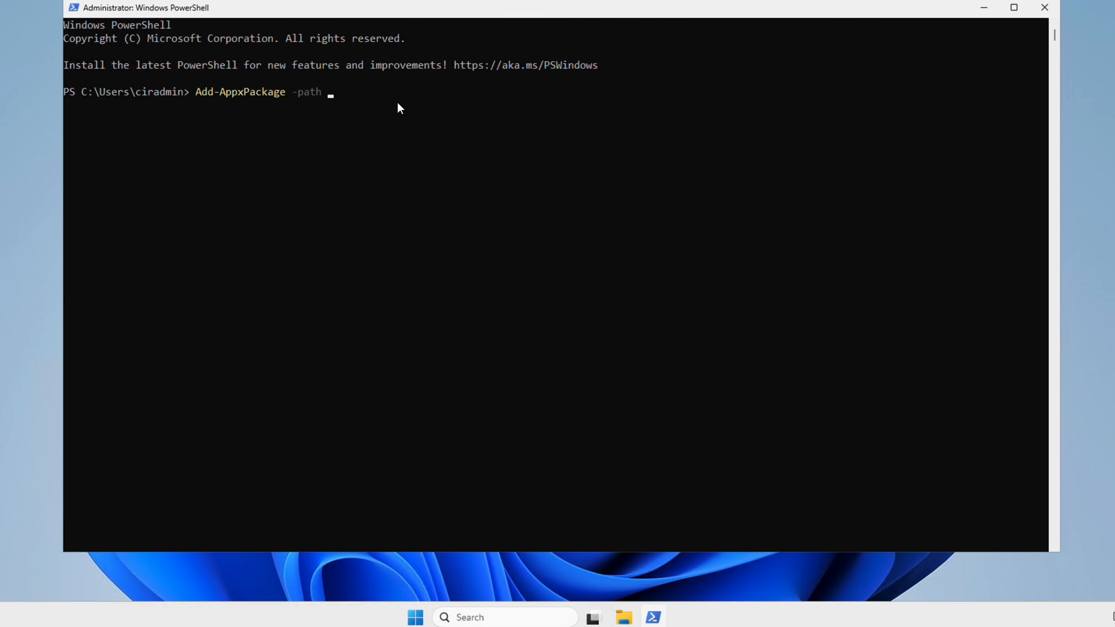
pyautogui.write('"C:\\Users\\ciradmin\\Documents\\PuTTY0.83\\PuTTYrelease0.83_0.83.0.0_x64__v0cgpse508n6w.msix"')
pyautogui.press('Return')
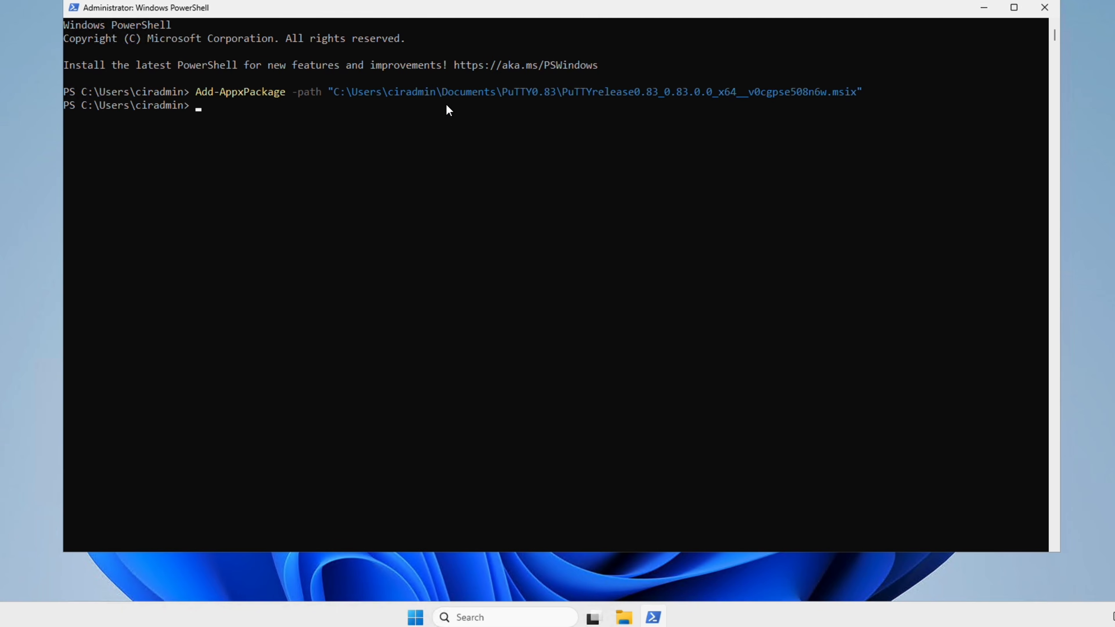
# Find PuTTY in the list of all installed apps, launch it to check the installation, and close its configuration window.
pyautogui.click(415, 617)
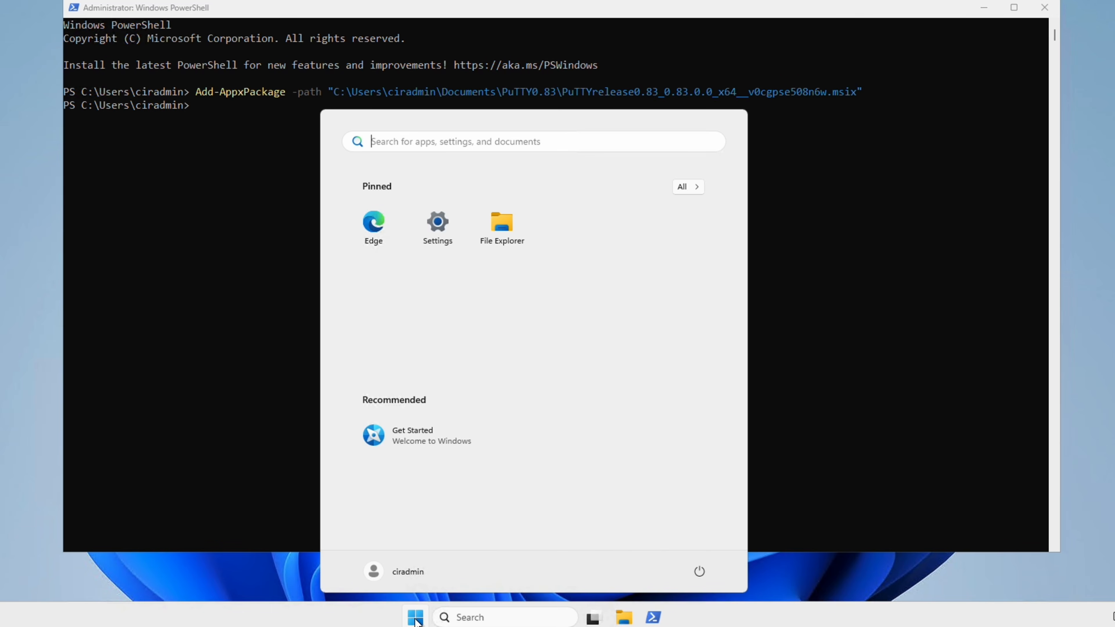
pyautogui.click(699, 187)
pyautogui.scroll(-1, 601, 409)
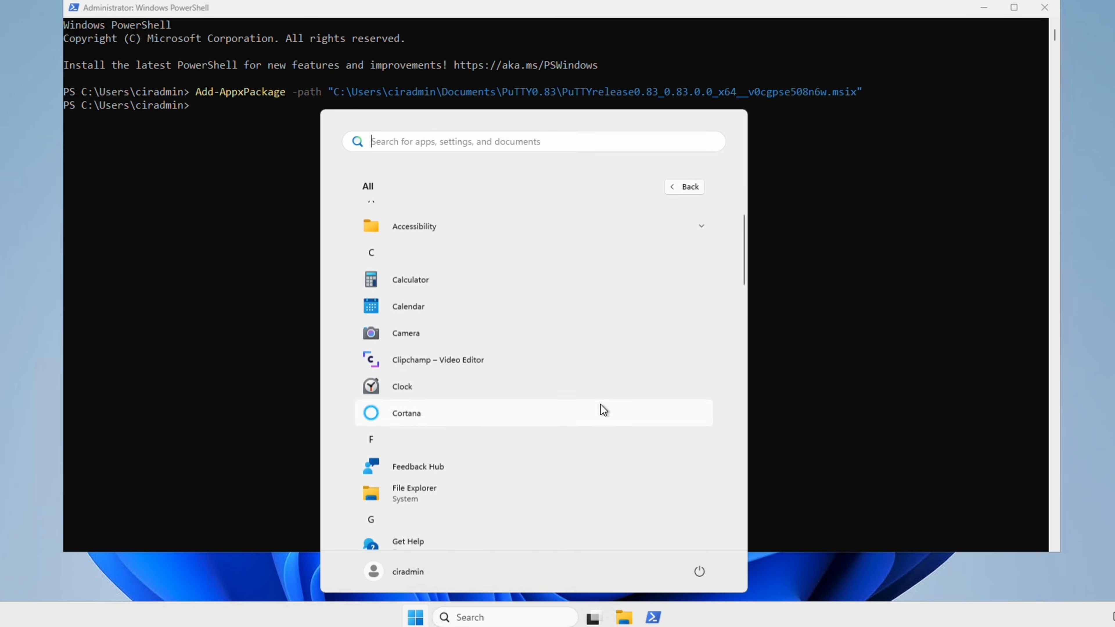
pyautogui.scroll(-5, 600, 404)
pyautogui.scroll(-7, 600, 404)
pyautogui.scroll(-2, 600, 404)
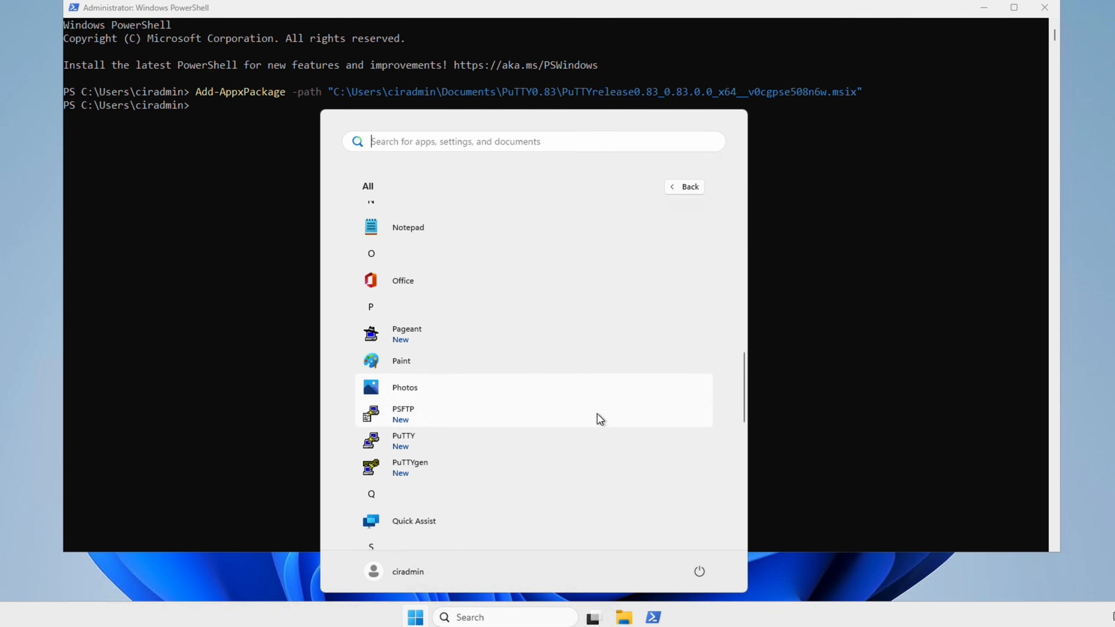
pyautogui.click(572, 442)
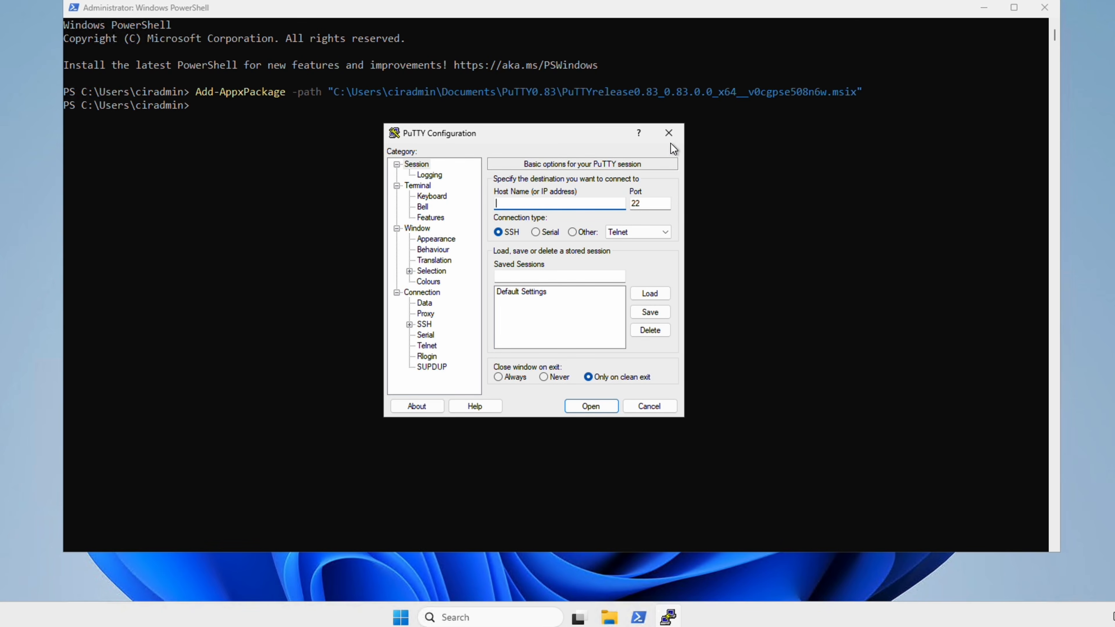
pyautogui.click(668, 133)
# Enter a second Add-AppxPackage -Path command in PowerShell without running it.
pyautogui.write('add-ap')
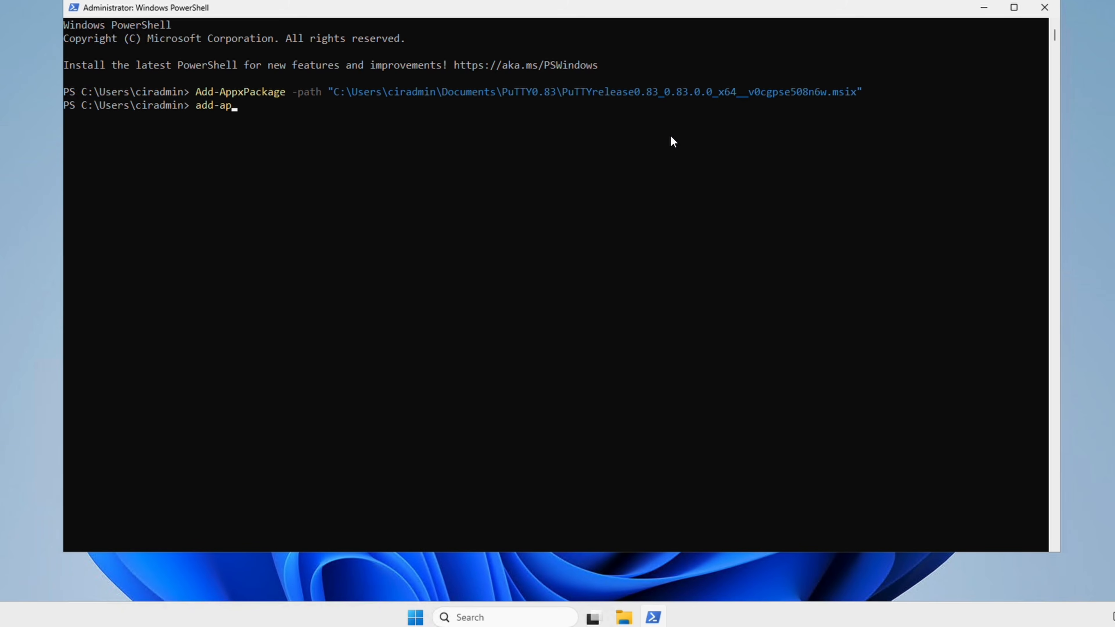
pyautogui.write('x')
pyautogui.press('Tab')
pyautogui.write('Add-Ap')
pyautogui.press('Tab')
# Copy the path of the VLC MSIX file in the VLCPlayer3.0.21 folder under Documents and return to PowerShell.
pyautogui.hotkey('alt', 'Tab')
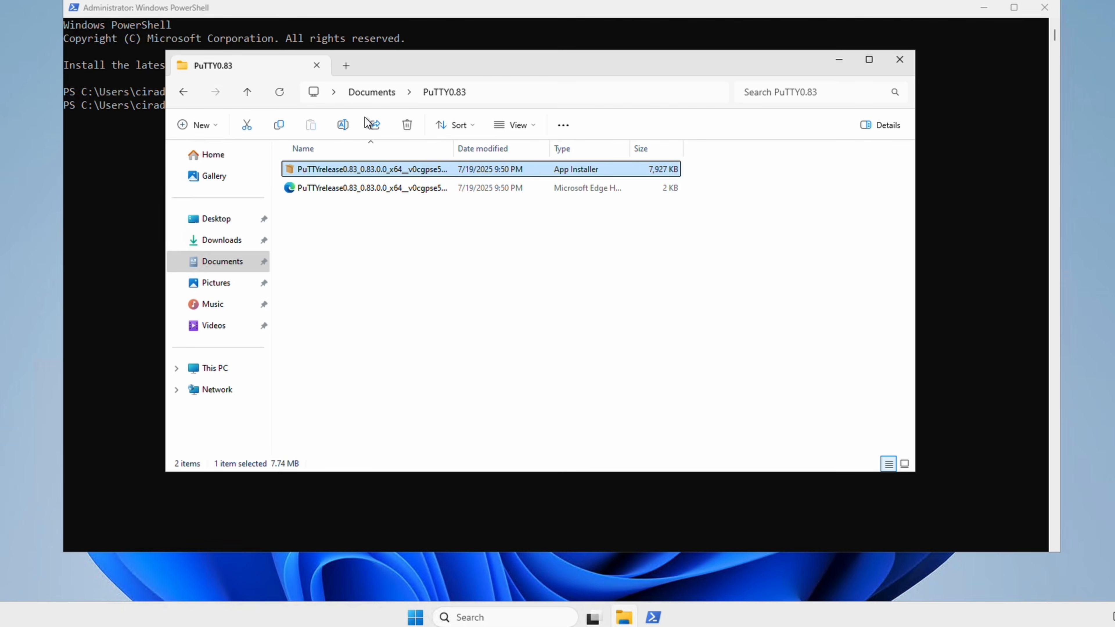
pyautogui.click(373, 94)
pyautogui.click(354, 189)
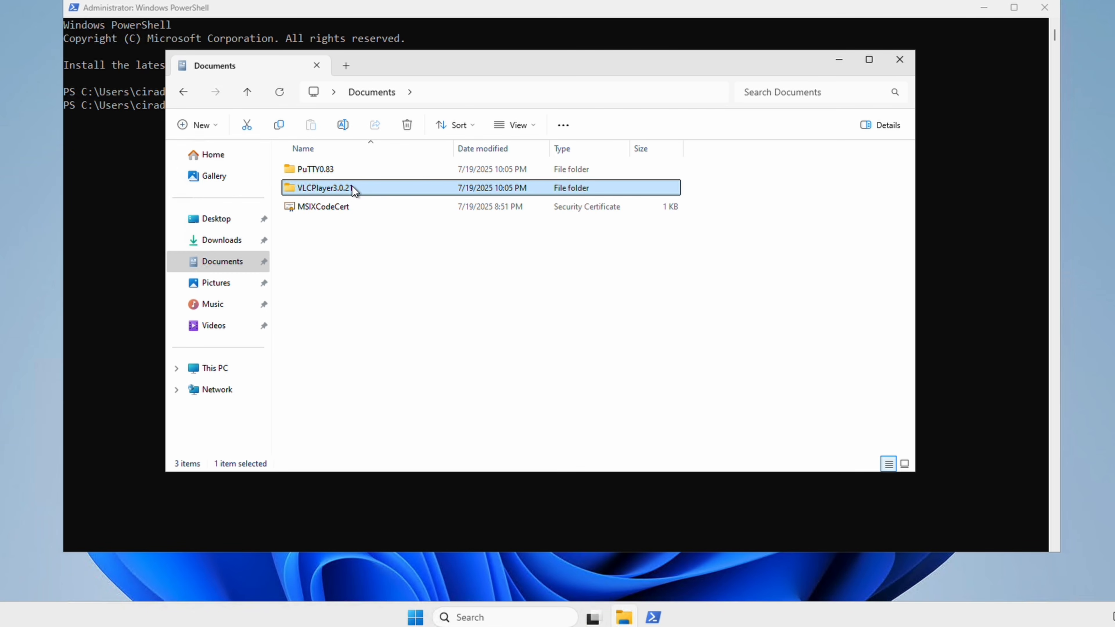
pyautogui.doubleClick(354, 189)
pyautogui.rightClick(381, 171)
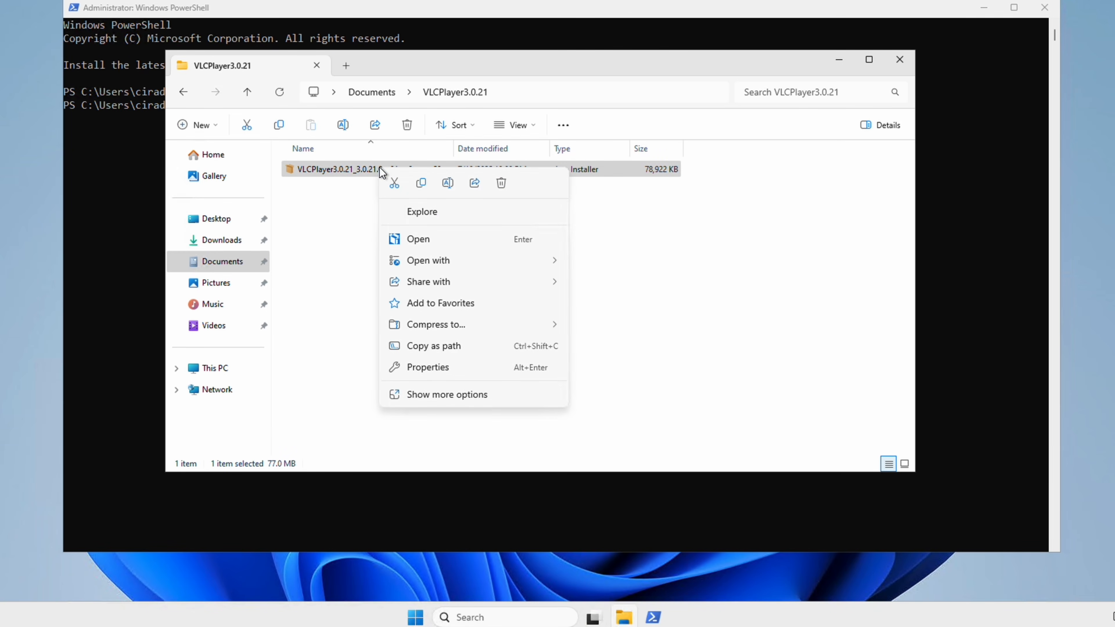
pyautogui.click(439, 347)
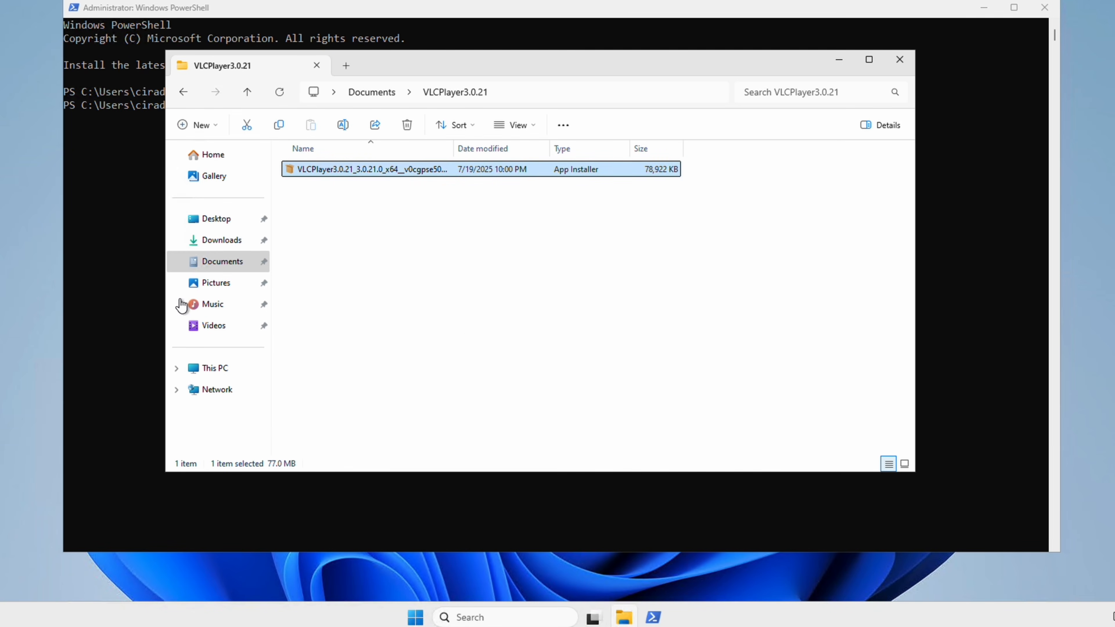
pyautogui.click(141, 311)
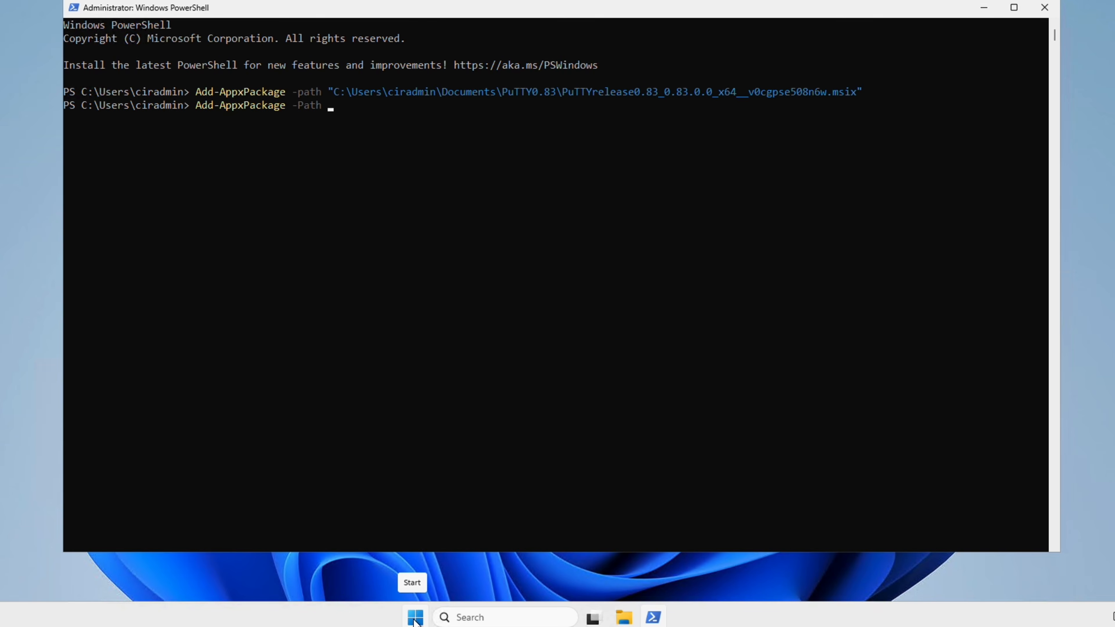
# Look through the list of all installed apps for a VLC entry before running the VLC package installation.
pyautogui.click(427, 603)
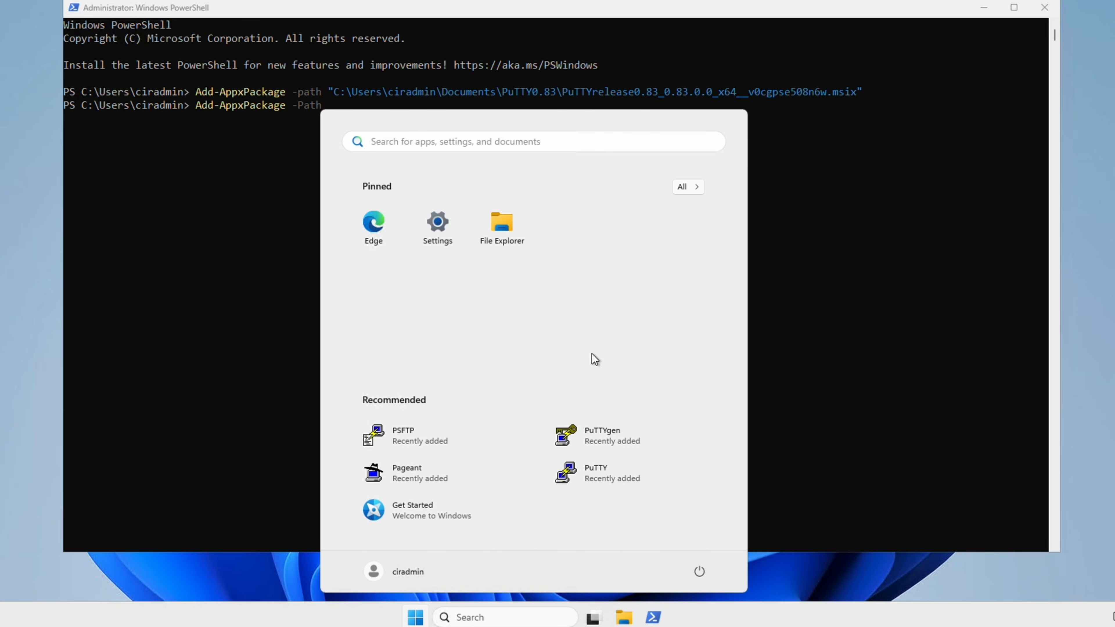
pyautogui.click(694, 191)
pyautogui.moveTo(743, 247); pyautogui.dragTo(751, 492)
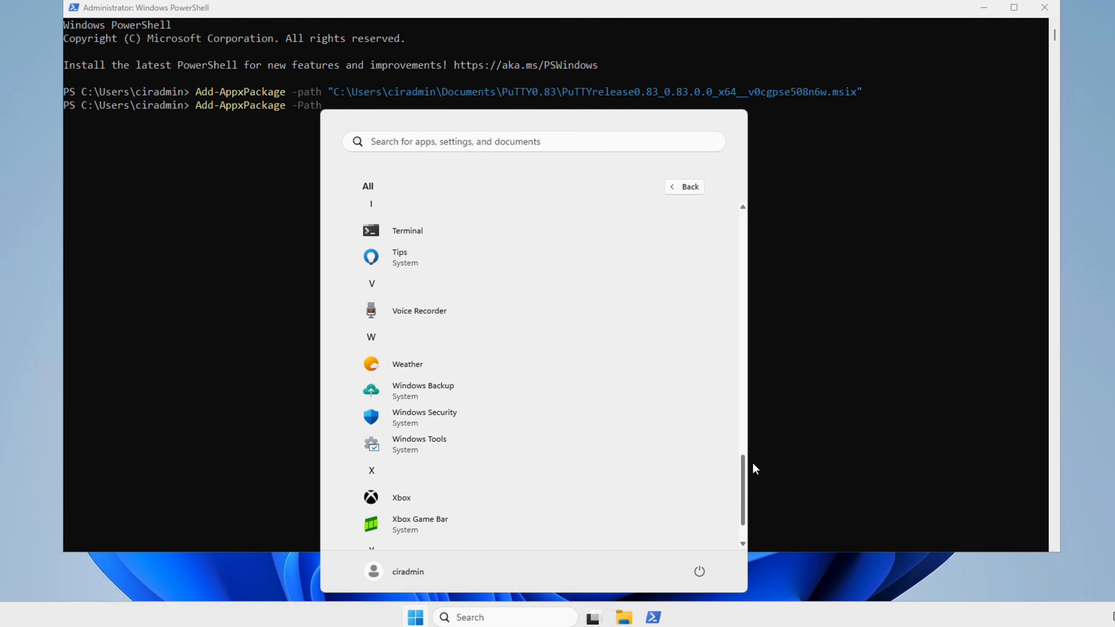
# Insert the copied path of the VLC MSIX file into the pending Add-AppxPackage command in PowerShell and run it.
pyautogui.click(232, 241)
pyautogui.hotkey('ctrl', 'v')
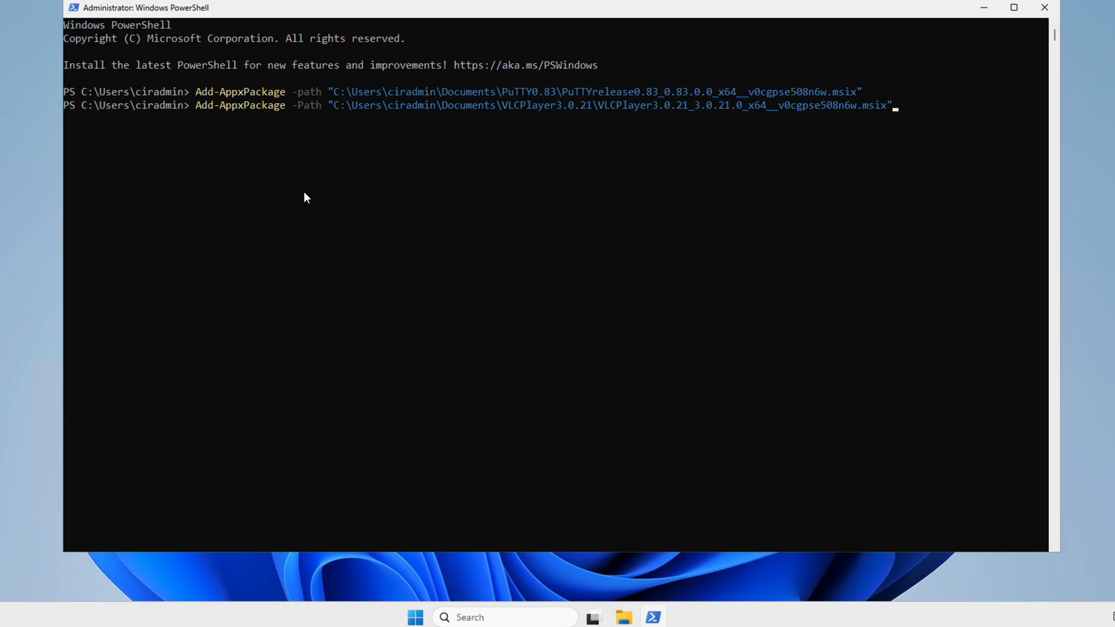
pyautogui.press('Return')
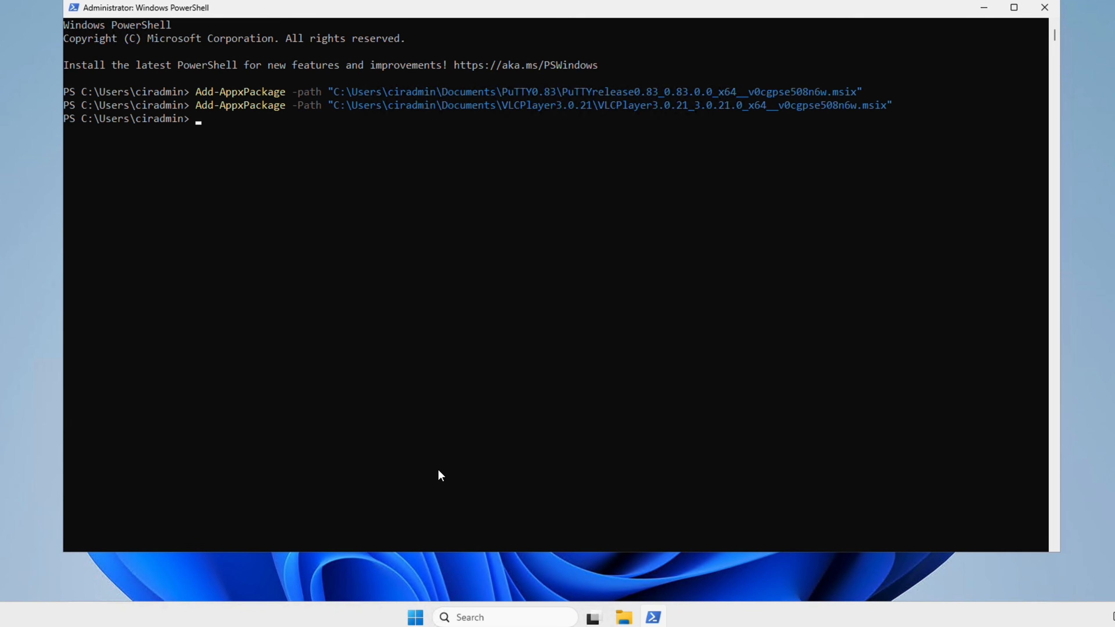
# Launch VLC media player from the list of all apps to check the installation, dismiss its privacy policy dialog and close the player.
pyautogui.click(415, 617)
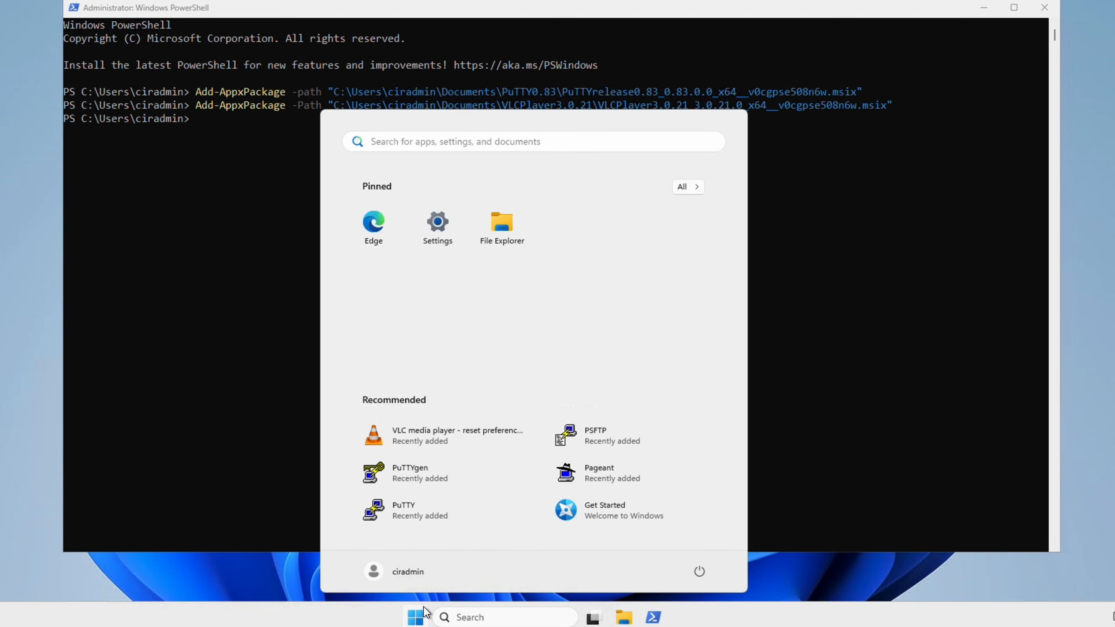
pyautogui.click(687, 187)
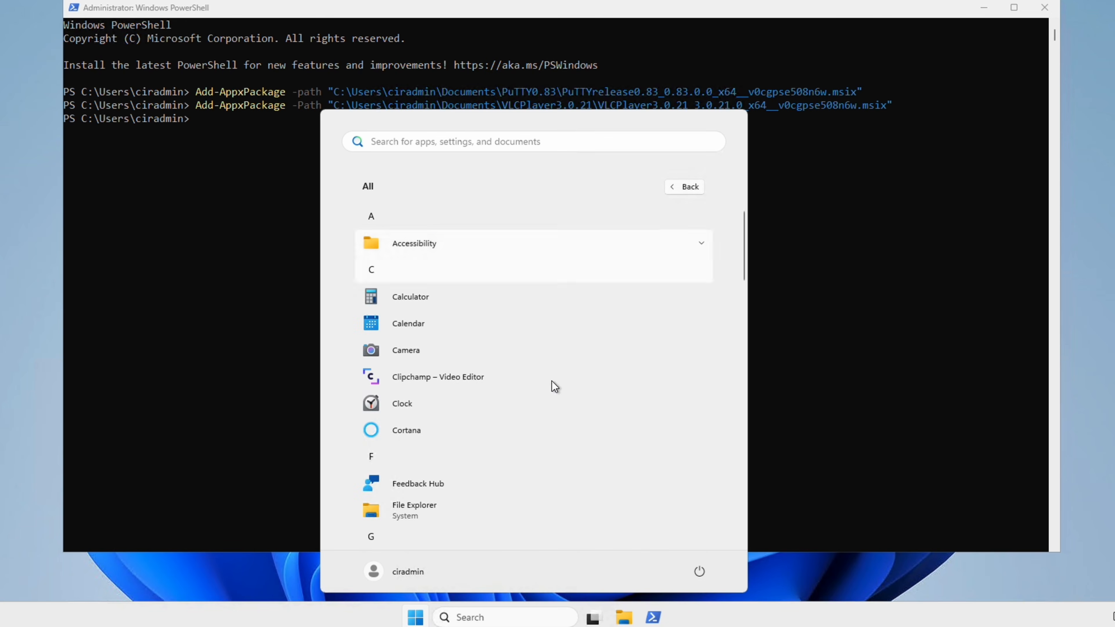
pyautogui.scroll(-10, 552, 380)
pyautogui.scroll(-7, 552, 380)
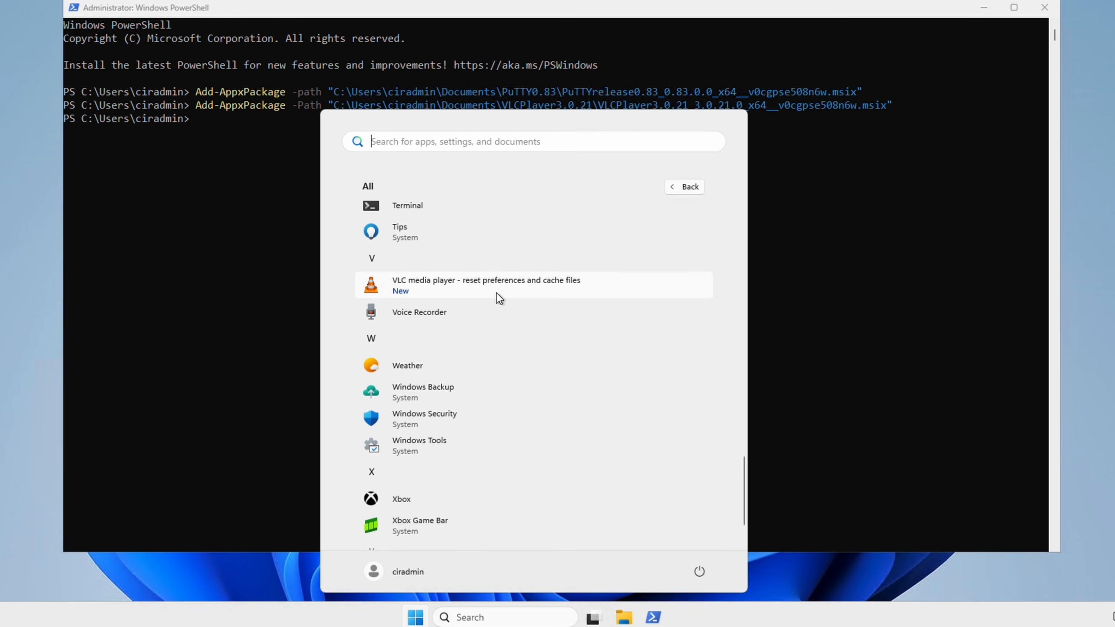
pyautogui.click(495, 285)
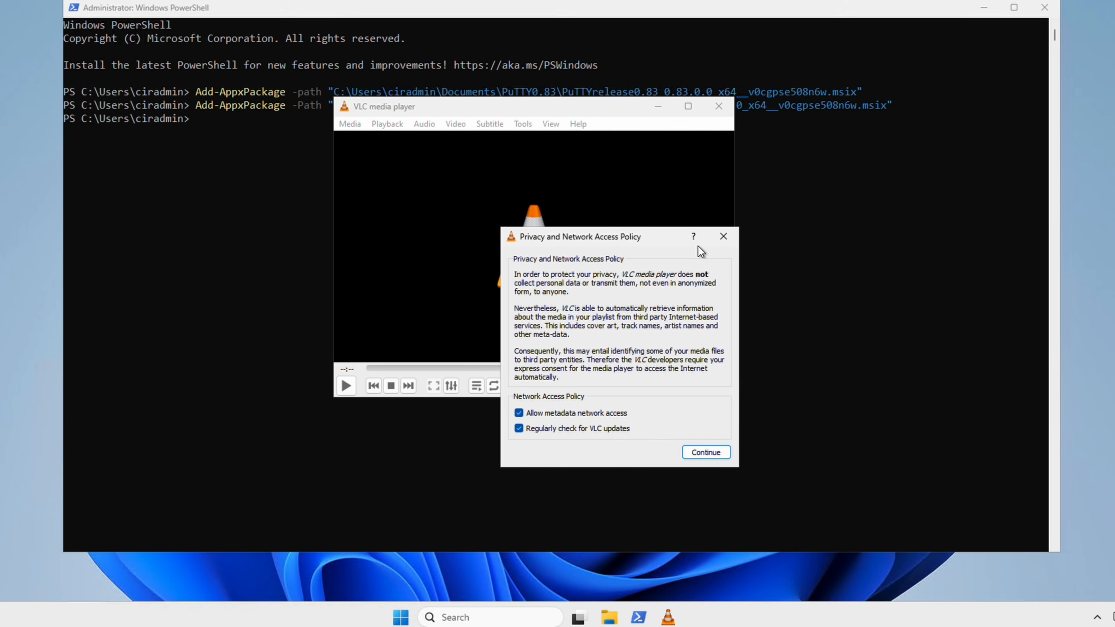
pyautogui.click(723, 237)
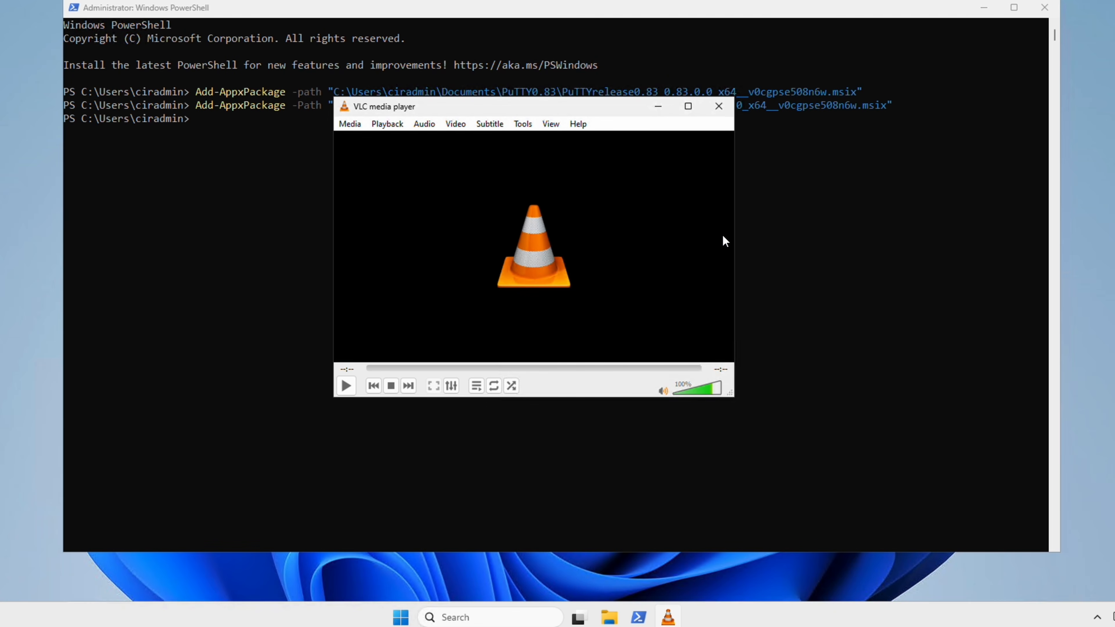
pyautogui.click(721, 112)
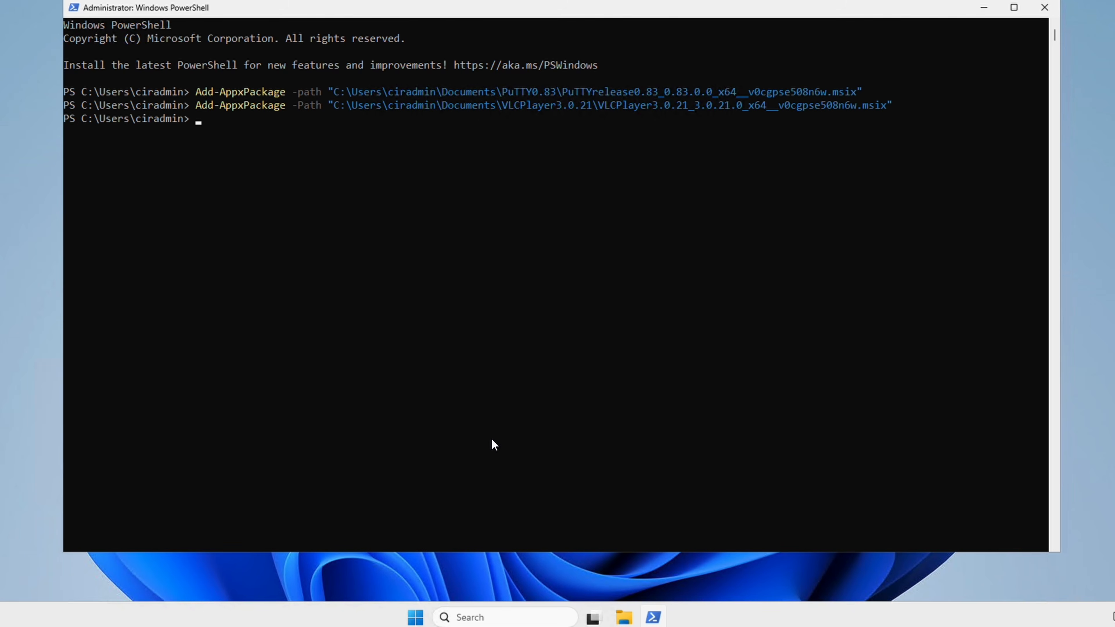
# Query the installed VLC package details in PowerShell with Get-AppxPackage -Name *vlc*.
pyautogui.write('get-appxp')
pyautogui.press('Tab')
pyautogui.write('-Name')
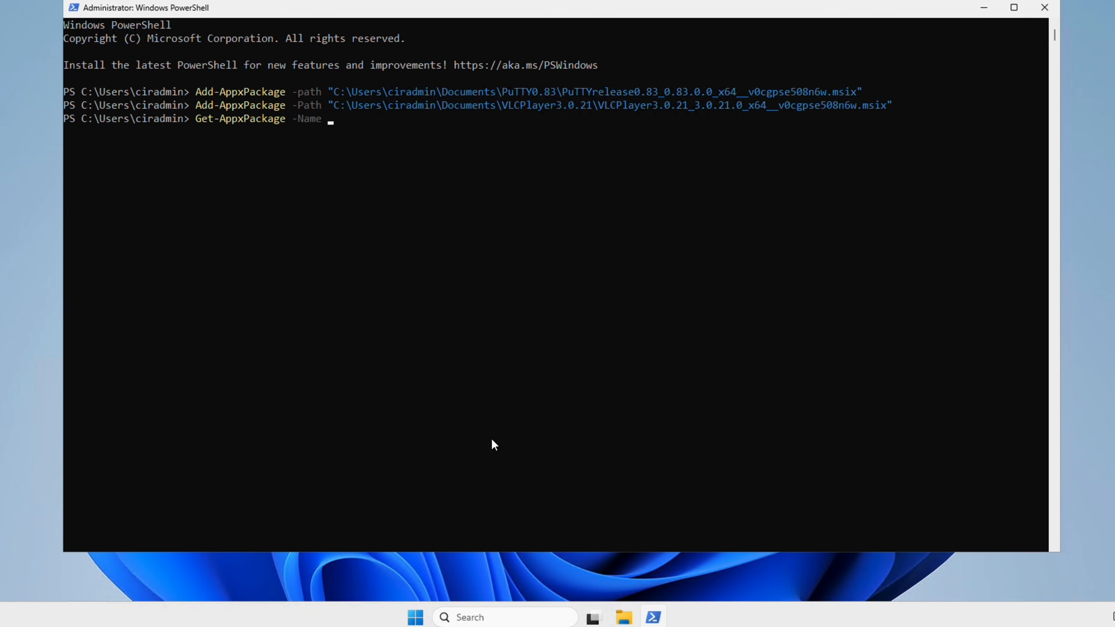
pyautogui.write('*vlc*')
pyautogui.press('Return')
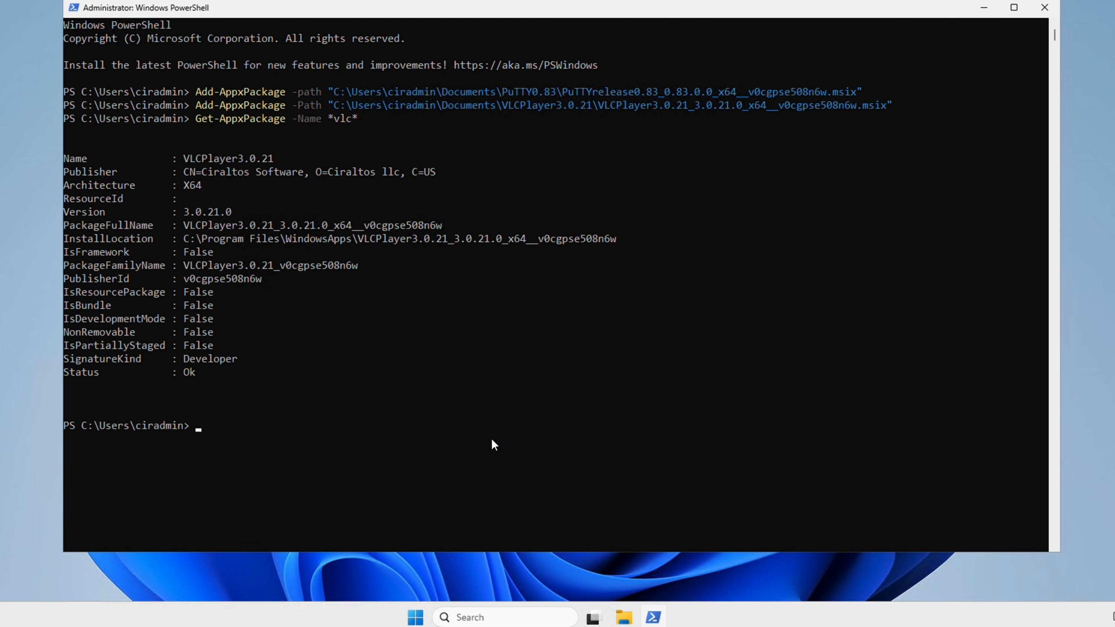
pyautogui.click(491, 437)
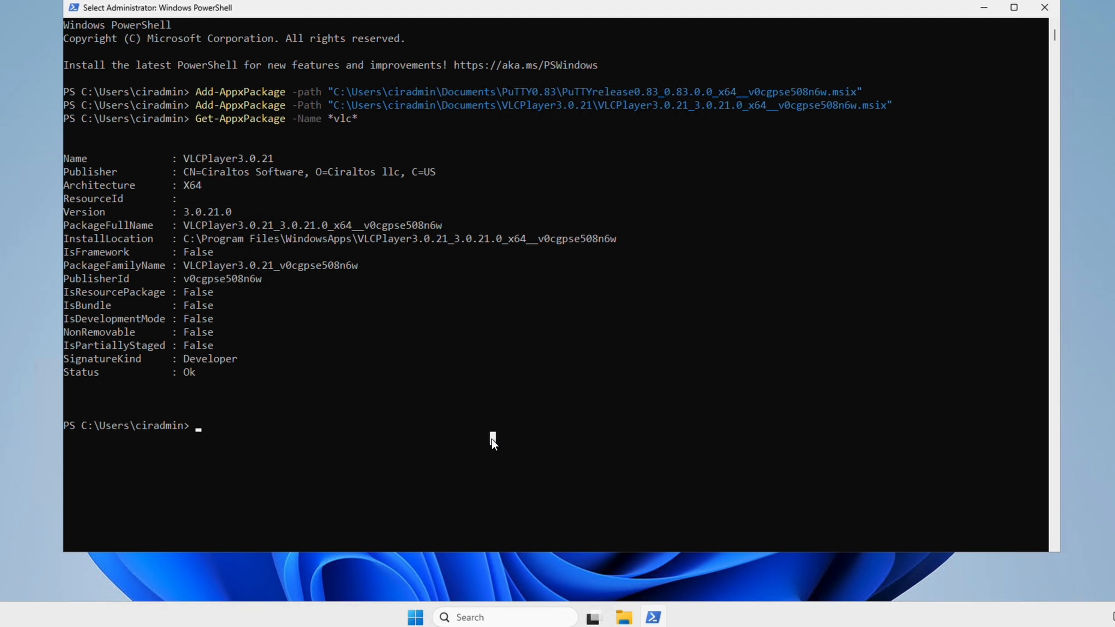
# Uninstall VLC by running Remove-AppxPackage -Package with the copied PackageFullName value VLCPlayer3.0.21_3.0.21.0_x64__v0cgpse508n6w.
pyautogui.write('remove-')
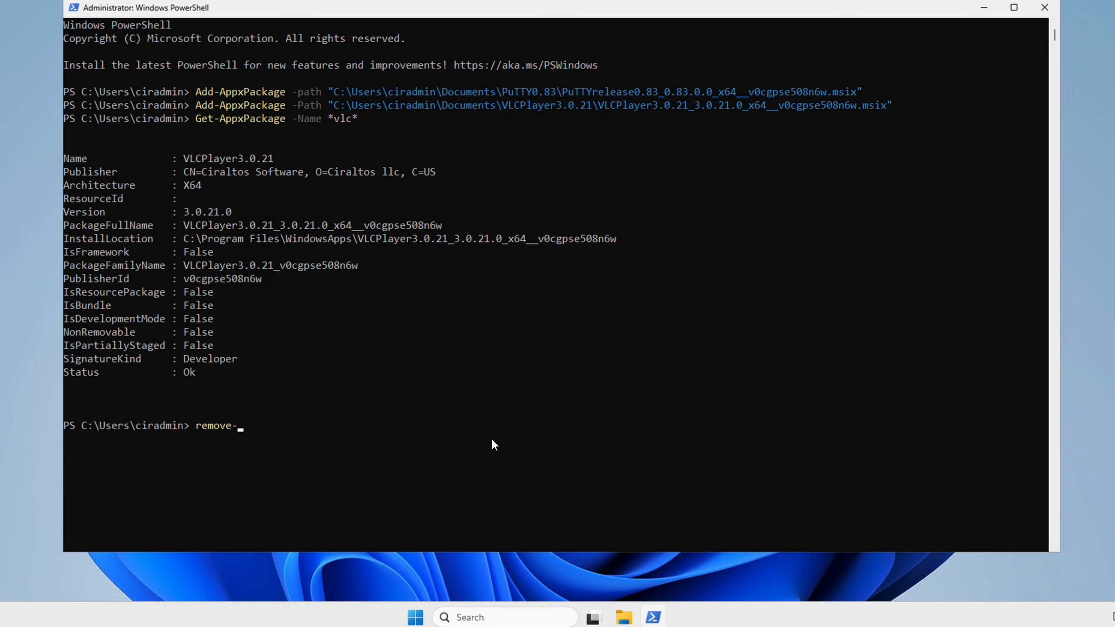
pyautogui.write('appxp')
pyautogui.press('Tab')
pyautogui.write('-pack')
pyautogui.press('Tab')
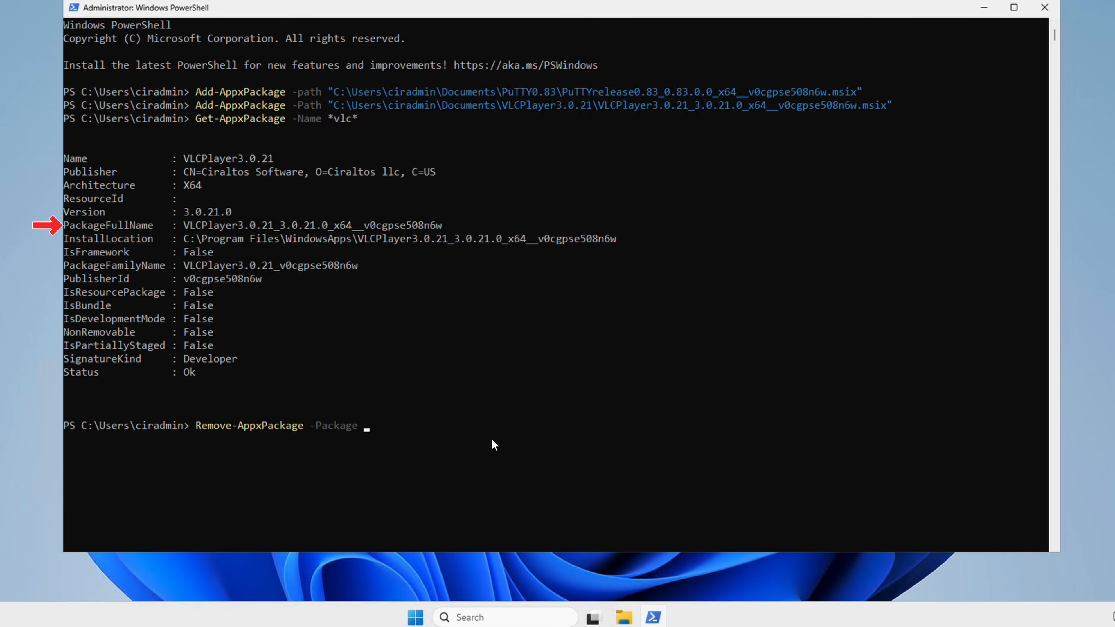
pyautogui.moveTo(184, 224); pyautogui.dragTo(440, 224)
pyautogui.rightClick(433, 223)
pyautogui.rightClick(410, 425)
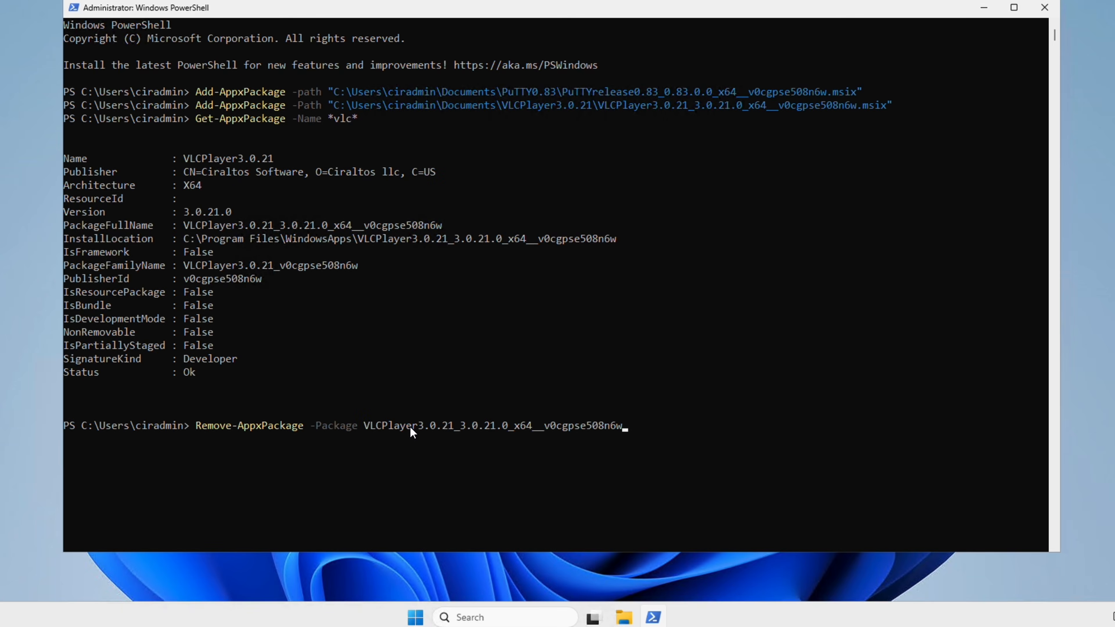
pyautogui.press('Return')
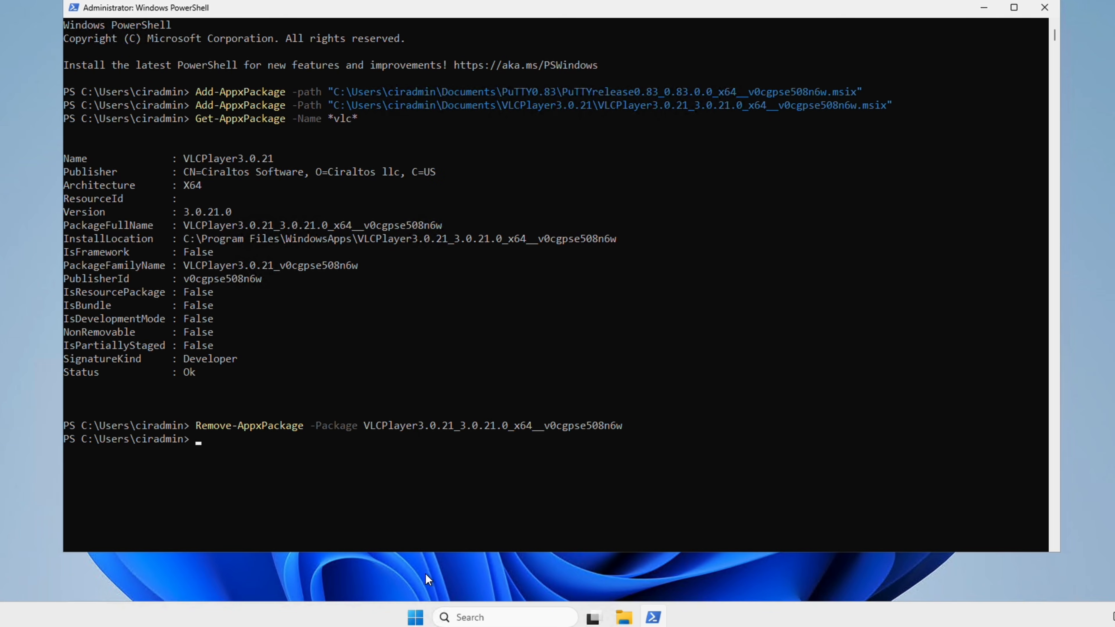
# Check under V in the list of all installed apps whether VLC is still listed after the package removal.
pyautogui.click(415, 617)
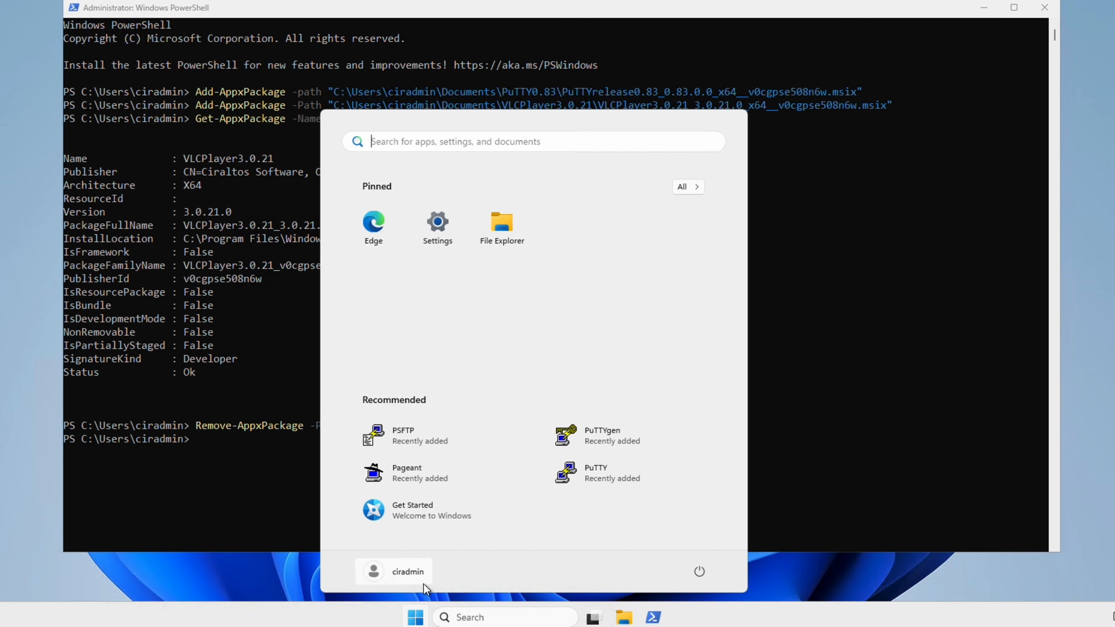
pyautogui.click(689, 188)
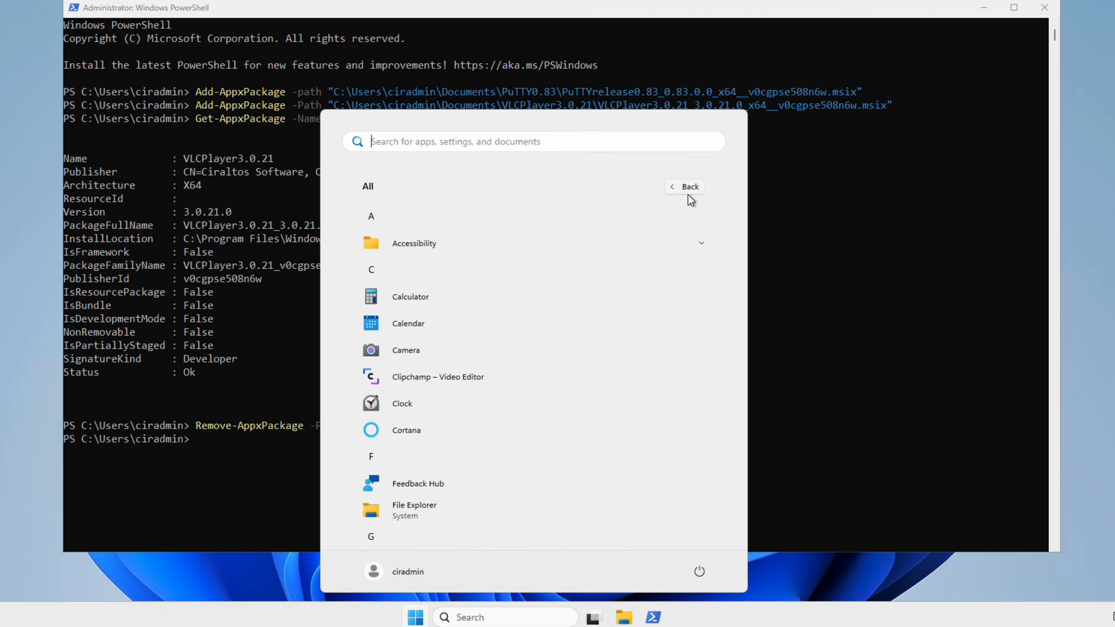
pyautogui.scroll(-2, 630, 349)
pyautogui.scroll(2, 630, 349)
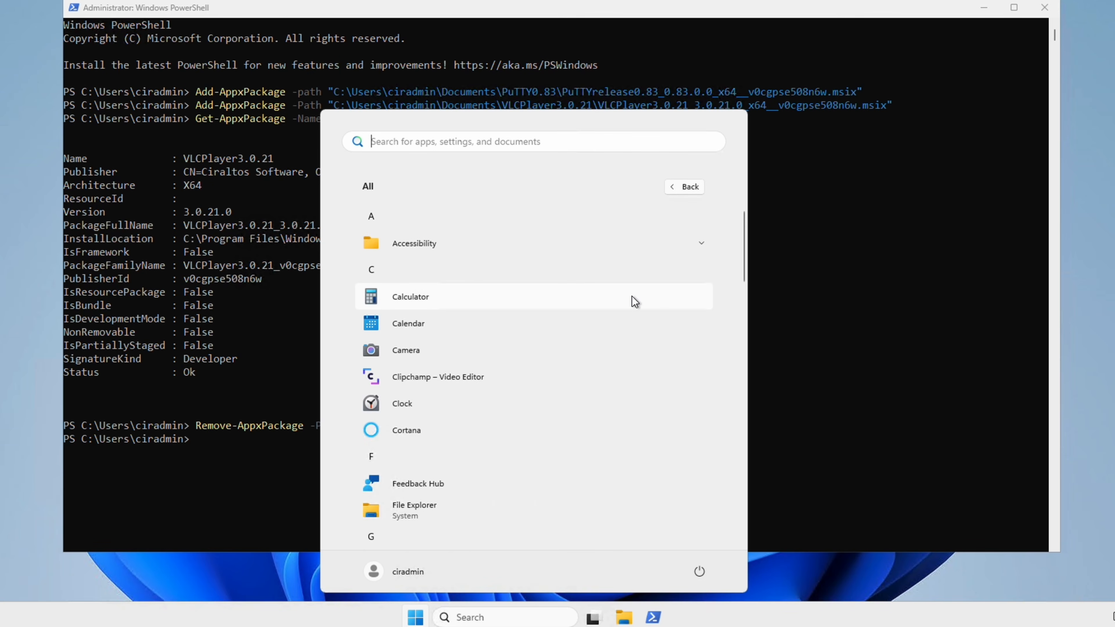
pyautogui.scroll(-10, 633, 326)
pyautogui.scroll(-6, 633, 326)
pyautogui.scroll(-1, 632, 326)
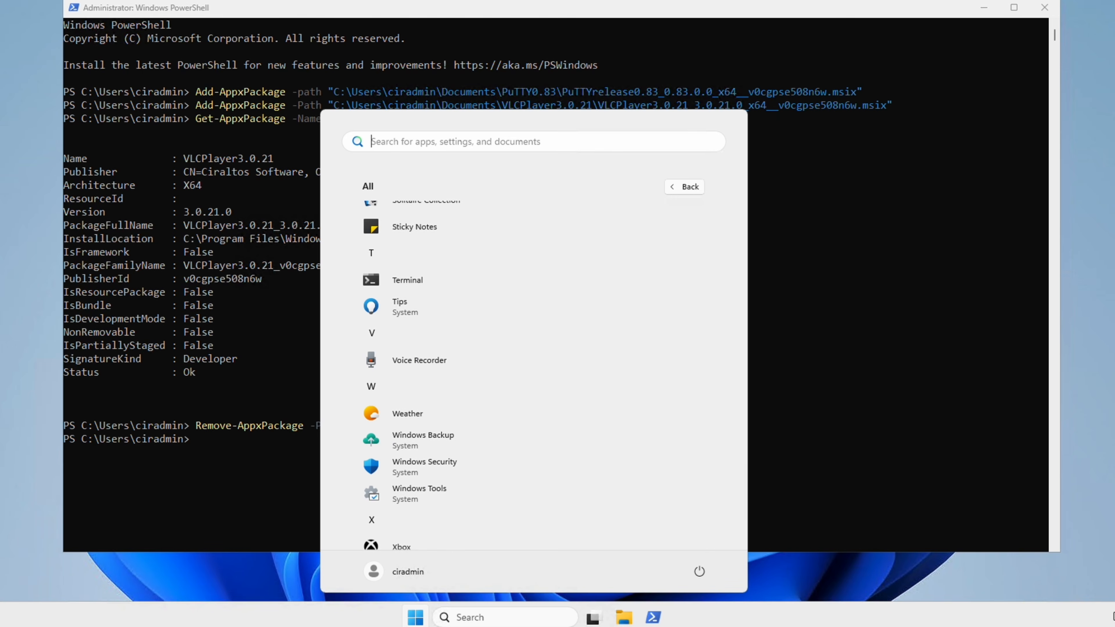